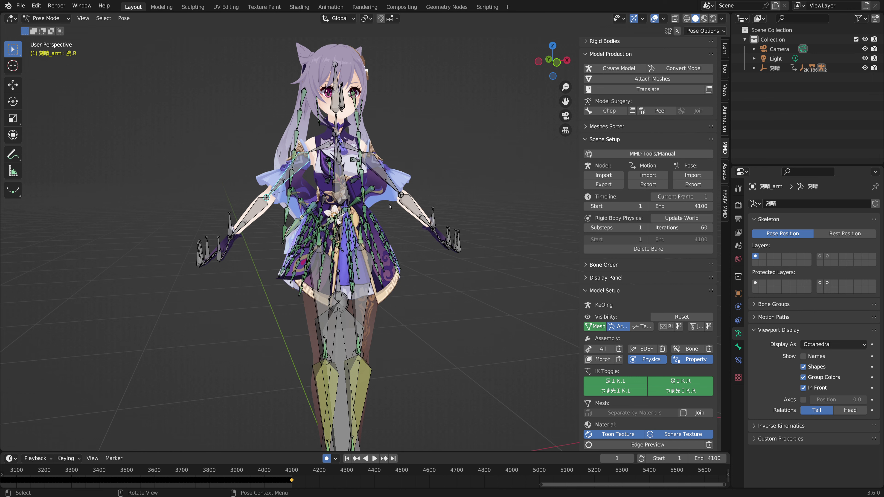
{"action": "scroll", "coordinate": [390, 206], "scroll_direction": "down", "scroll_amount": 2}
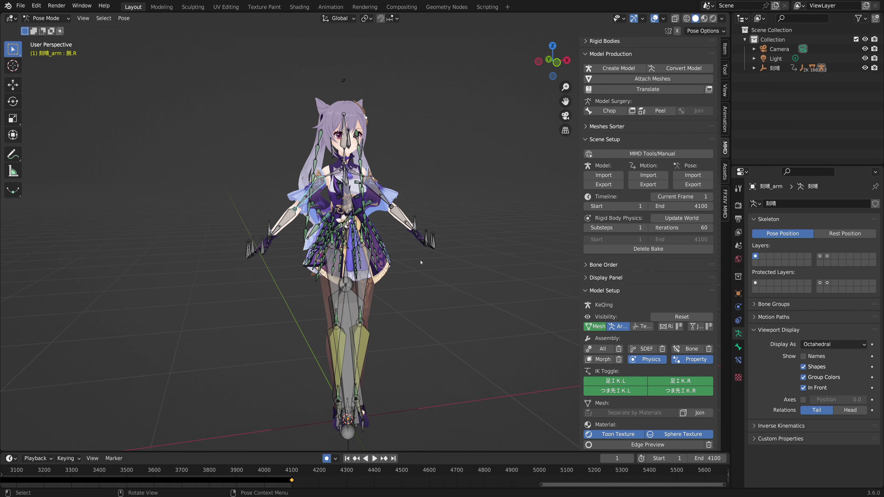
{"action": "middle_click_drag", "start_coordinate": [390, 206], "coordinate": [447, 270]}
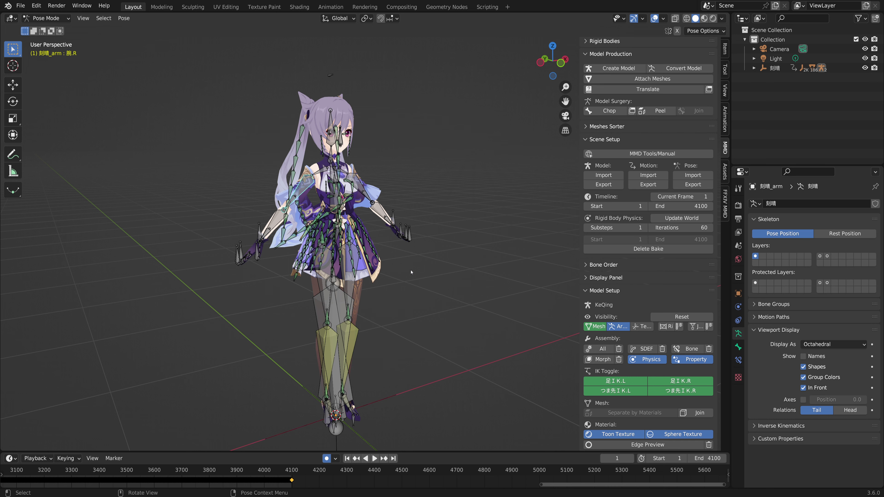
{"action": "middle_click_drag", "start_coordinate": [415, 283], "coordinate": [387, 259]}
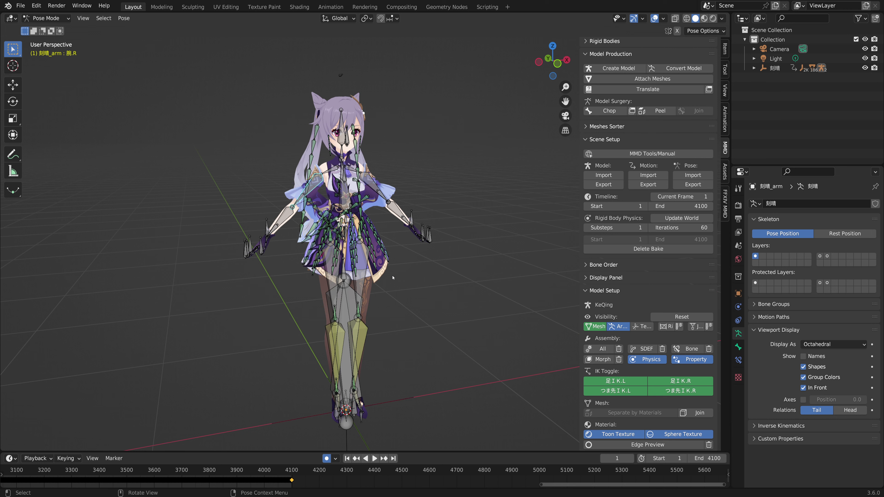
{"action": "scroll", "coordinate": [392, 278], "scroll_direction": "down", "scroll_amount": 2}
{"action": "scroll", "coordinate": [405, 279], "scroll_direction": "up", "scroll_amount": 2}
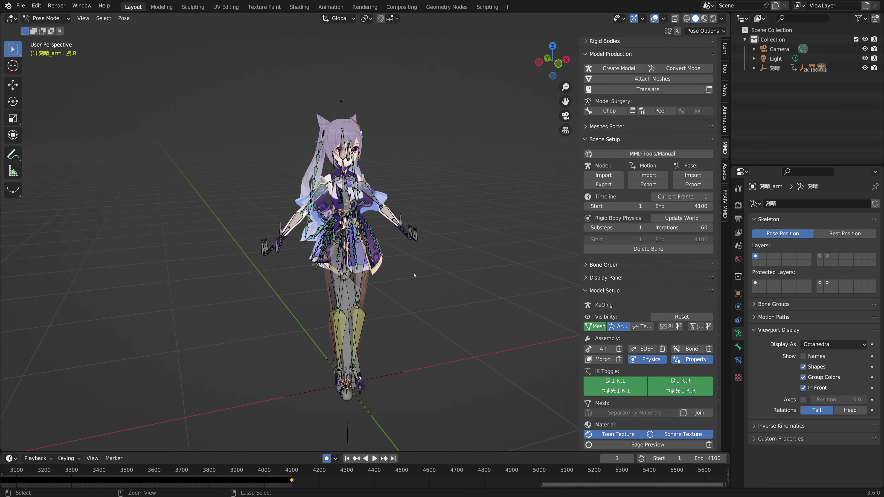
Step: Switch from Pose Mode to Object Mode and select the character's body mesh
{"action": "key", "text": "ctrl+Tab"}
{"action": "left_click", "coordinate": [383, 273]}
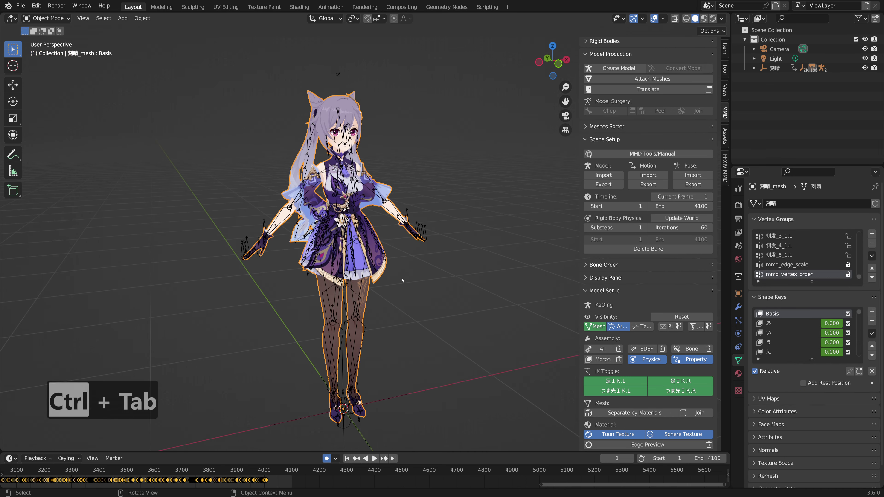
{"action": "middle_click_drag", "start_coordinate": [383, 273], "coordinate": [445, 296]}
{"action": "key", "text": "g"}
{"action": "right_click", "coordinate": [426, 289]}
{"action": "middle_click_drag", "start_coordinate": [439, 293], "coordinate": [455, 291]}
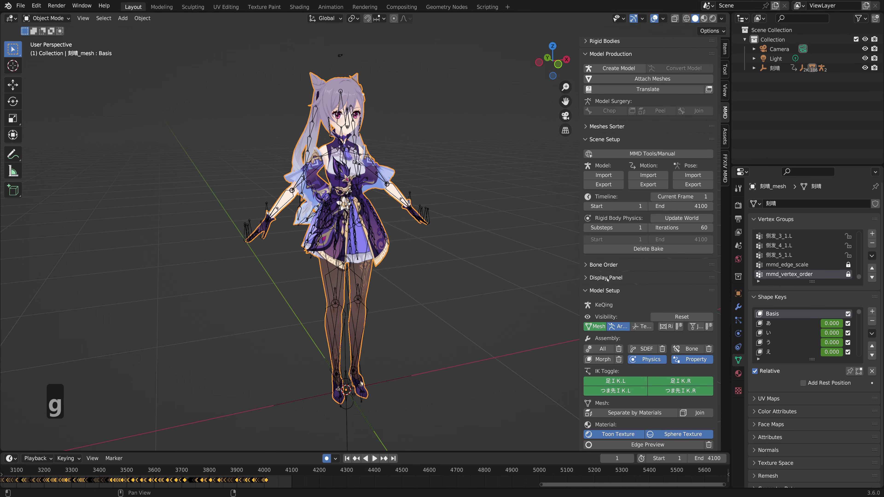
Step: Narrow the viewport's MMD sidebar to leave more room around the character
{"action": "left_click_drag", "start_coordinate": [579, 264], "coordinate": [618, 258]}
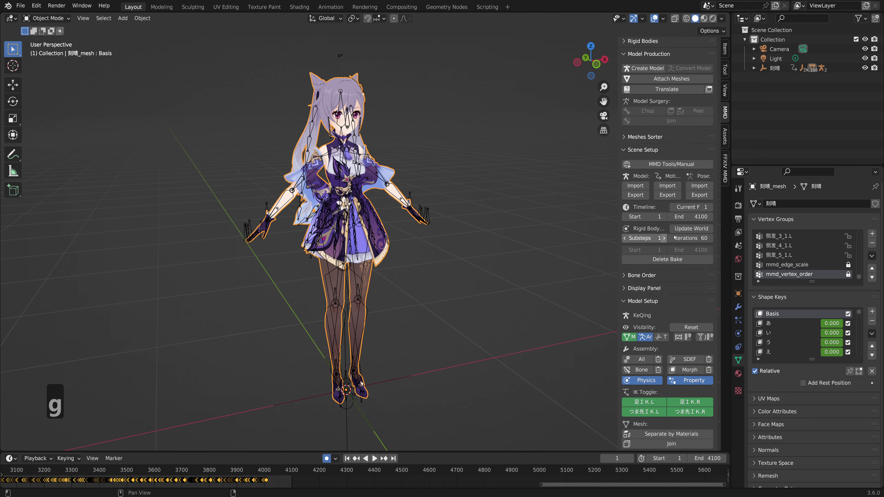
{"action": "scroll", "coordinate": [662, 281], "scroll_direction": "down", "scroll_amount": 4}
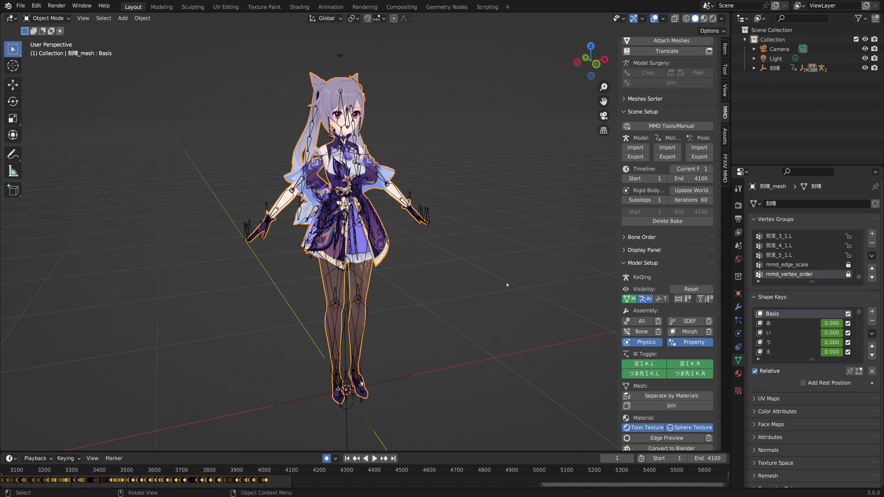
{"action": "middle_click_drag", "start_coordinate": [517, 286], "coordinate": [494, 283]}
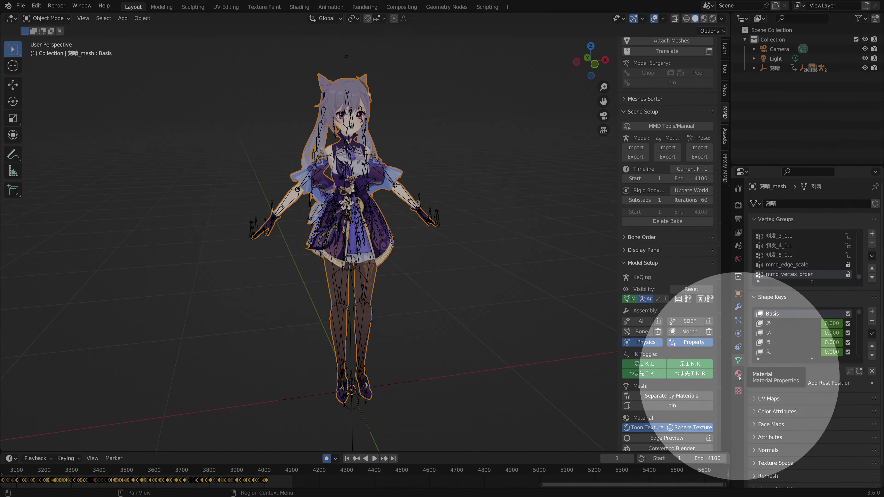
Step: Show the character mesh's material properties and look through its list of materials
{"action": "left_click", "coordinate": [739, 375]}
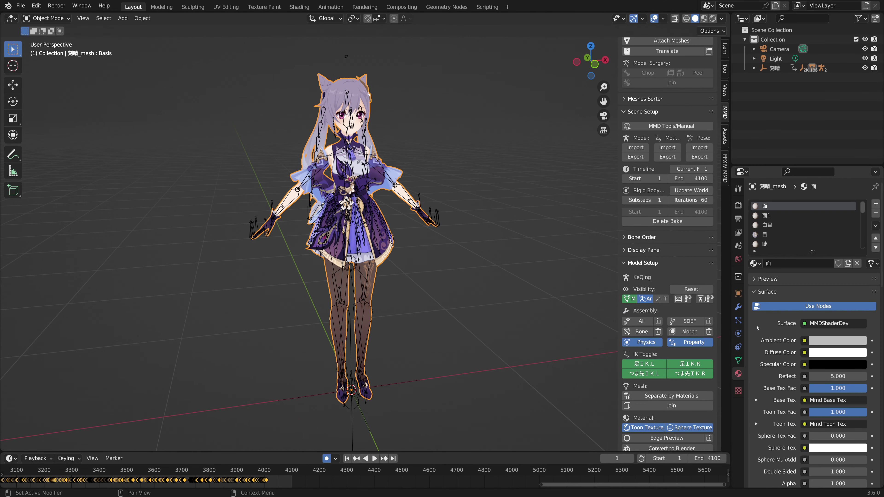
{"action": "scroll", "coordinate": [808, 223], "scroll_direction": "down", "scroll_amount": 1}
{"action": "scroll", "coordinate": [857, 214], "scroll_direction": "down", "scroll_amount": 3}
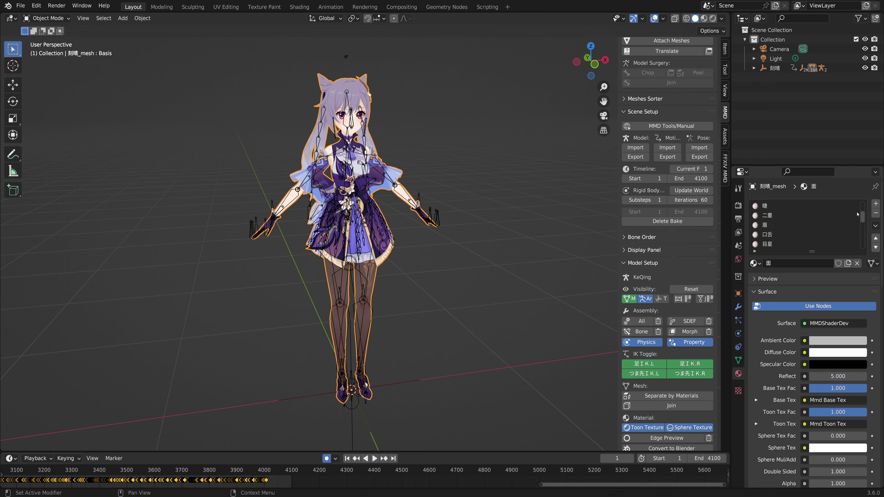
{"action": "left_click_drag", "start_coordinate": [862, 220], "coordinate": [859, 204]}
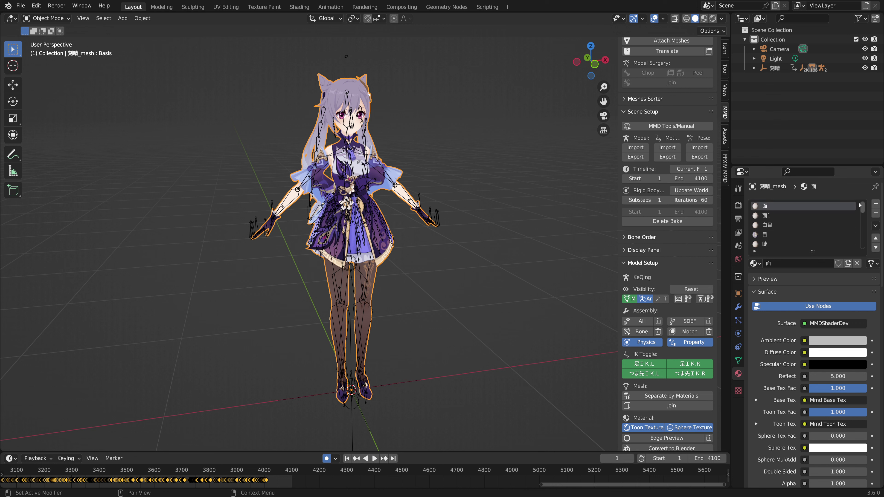
{"action": "scroll", "coordinate": [768, 223], "scroll_direction": "down", "scroll_amount": 12}
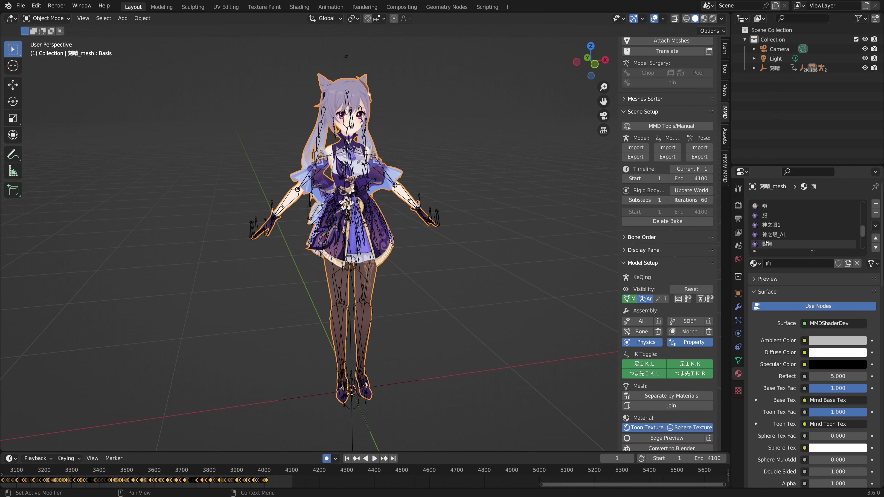
{"action": "left_click_drag", "start_coordinate": [862, 240], "coordinate": [862, 204]}
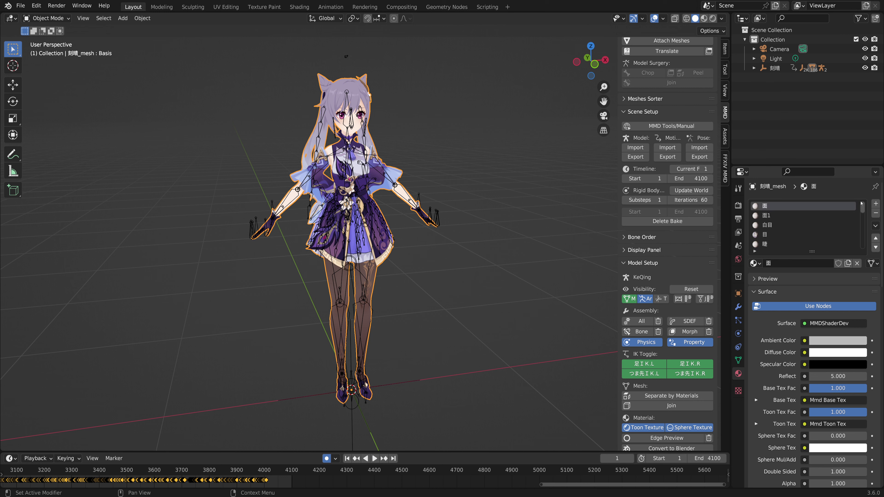
Step: Rename the first material in the character mesh's list to "面 face"
{"action": "double_click", "coordinate": [775, 206]}
{"action": "type", "text": "face"}
{"action": "key", "text": "Return"}
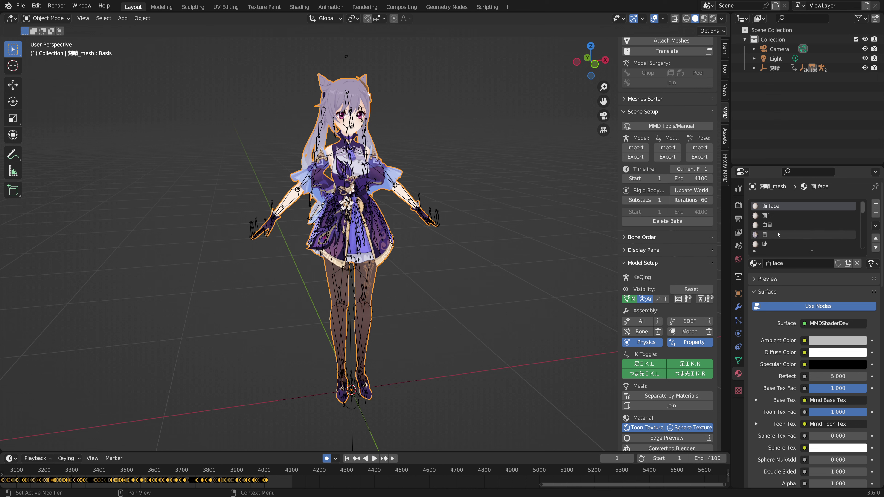
{"action": "left_click", "coordinate": [759, 264]}
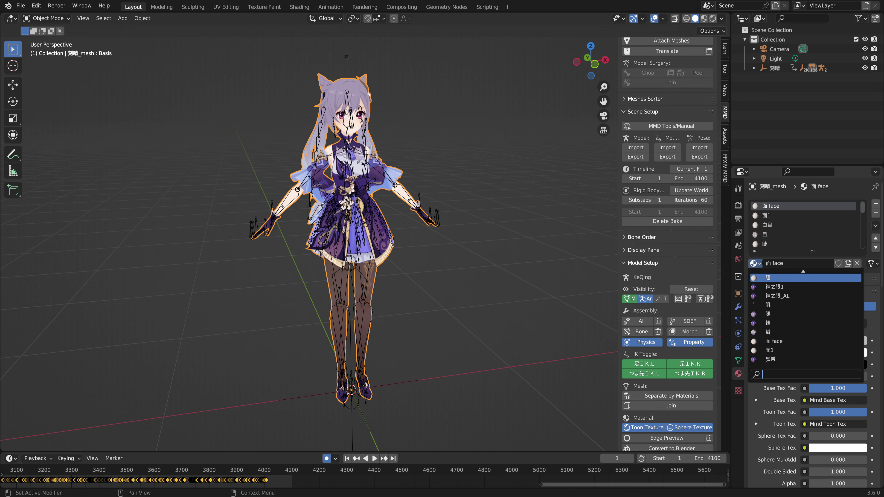
{"action": "key", "text": "Escape"}
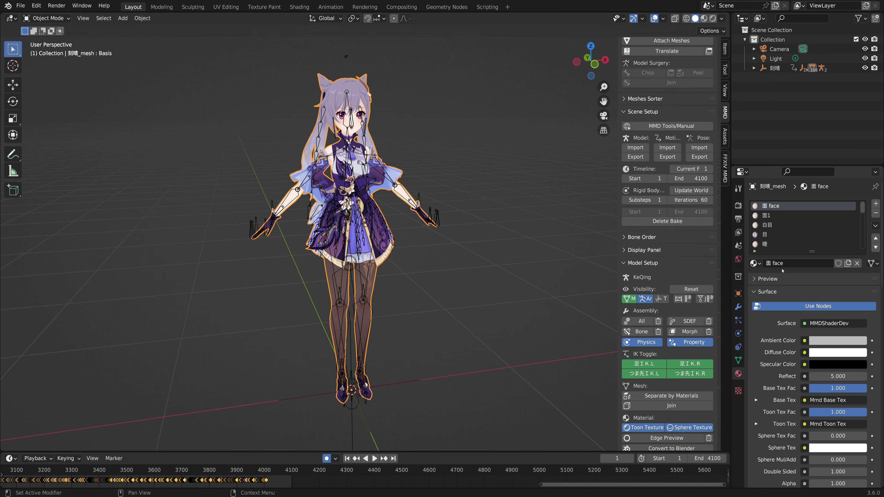
Step: Switch the viewport to Rendered shading and view the character's upper body up close
{"action": "middle_click_drag", "start_coordinate": [460, 206], "coordinate": [468, 262], "text": "shift"}
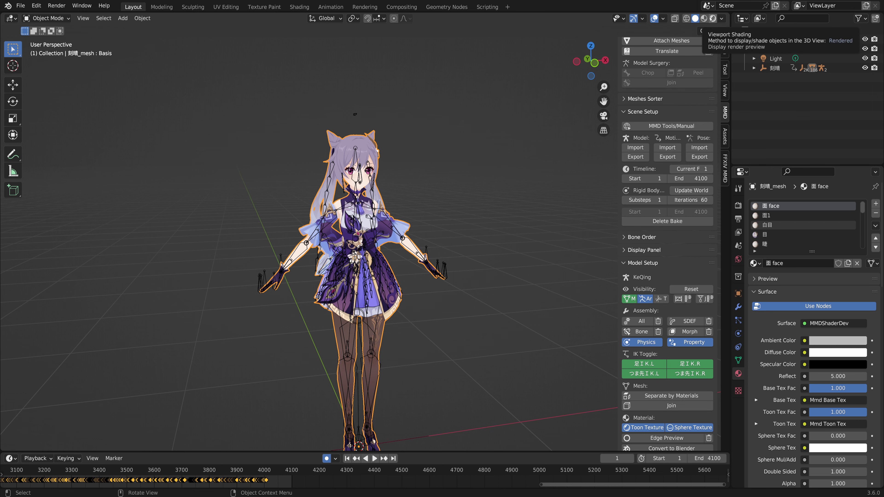
{"action": "left_click", "coordinate": [712, 18]}
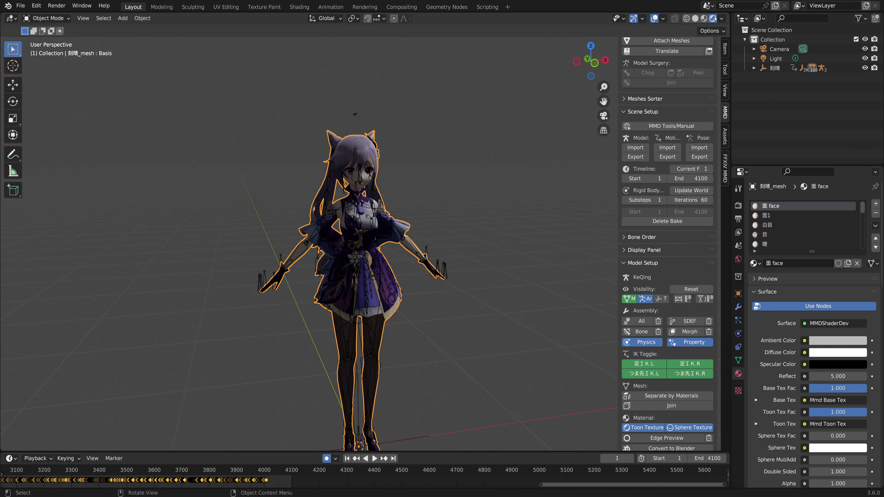
{"action": "scroll", "coordinate": [497, 157], "scroll_direction": "up", "scroll_amount": 2}
{"action": "middle_click_drag", "start_coordinate": [497, 158], "coordinate": [451, 204]}
{"action": "scroll", "coordinate": [421, 185], "scroll_direction": "up", "scroll_amount": 2}
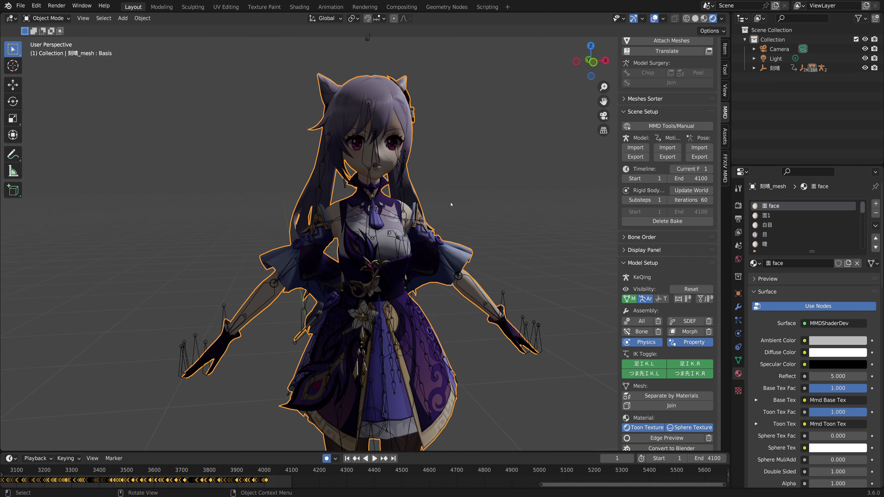
Step: Compare the character in Solid shading, view the shading options, and return the viewport to Rendered shading
{"action": "left_click", "coordinate": [695, 19]}
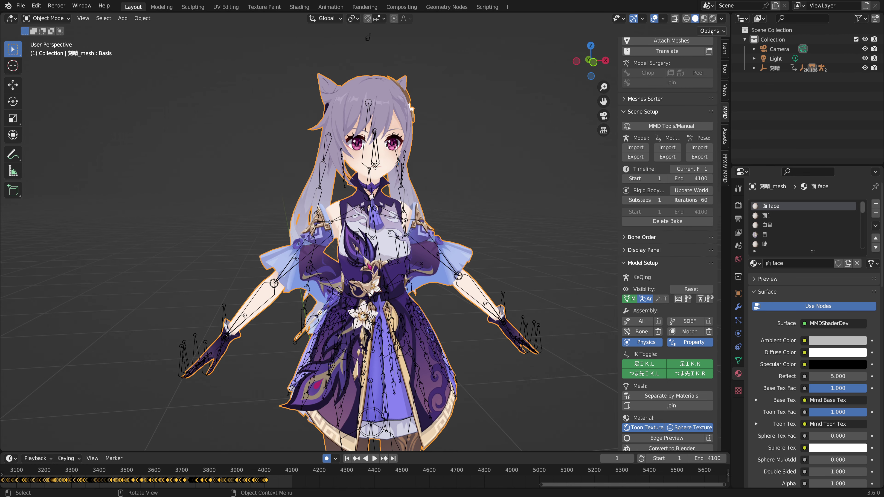
{"action": "left_click", "coordinate": [721, 18]}
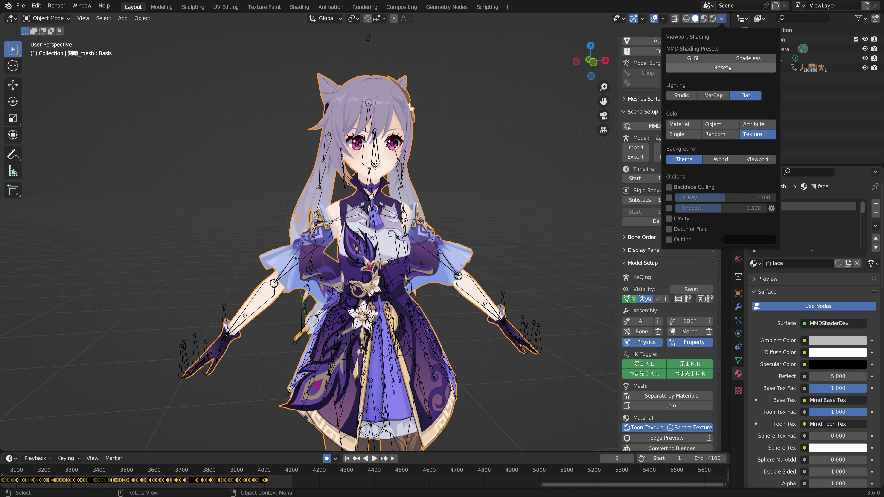
{"action": "left_click", "coordinate": [712, 18]}
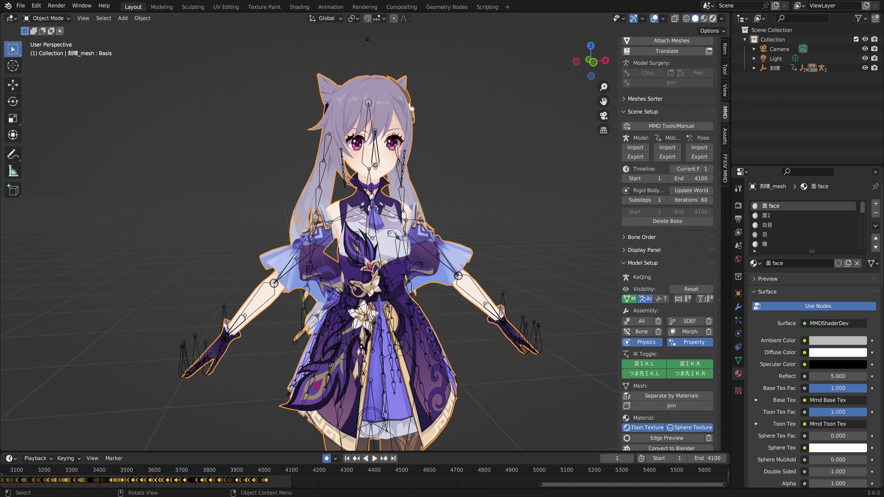
{"action": "mouse_move", "coordinate": [423, 209]}
{"action": "middle_mouse_down"}
{"action": "mouse_move", "coordinate": [433, 211]}
{"action": "mouse_move", "coordinate": [427, 216]}
{"action": "middle_mouse_up"}
{"action": "scroll", "coordinate": [430, 213], "scroll_direction": "down", "scroll_amount": 2}
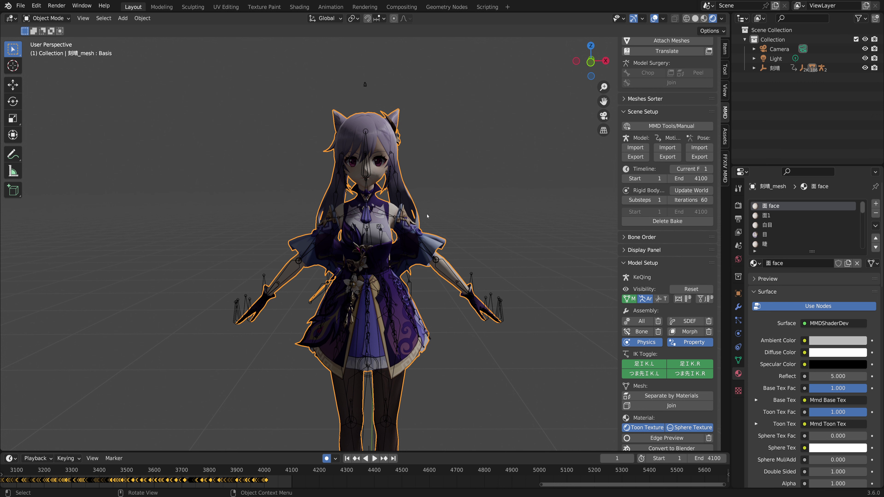
Step: Render the current frame, inspect the character closely in the result, and close the render window
{"action": "key", "text": "F12"}
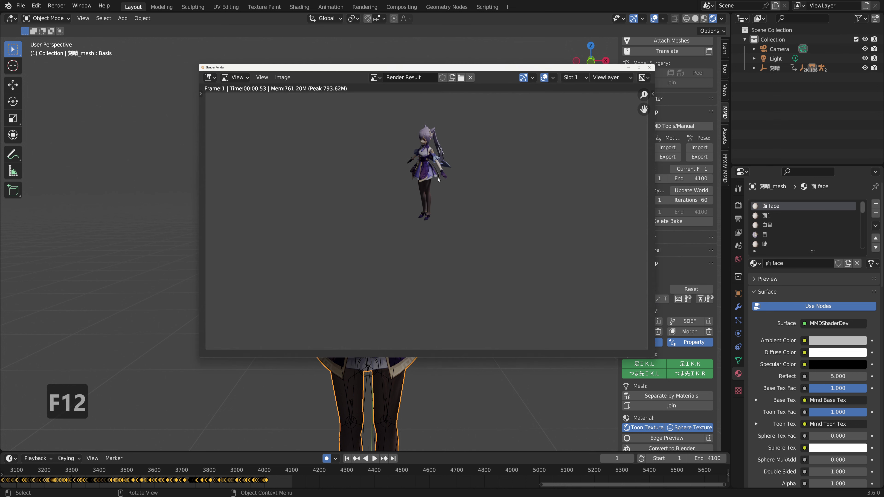
{"action": "scroll", "coordinate": [431, 152], "scroll_direction": "up", "scroll_amount": 5}
{"action": "scroll", "coordinate": [425, 147], "scroll_direction": "up", "scroll_amount": 5, "text": "shift"}
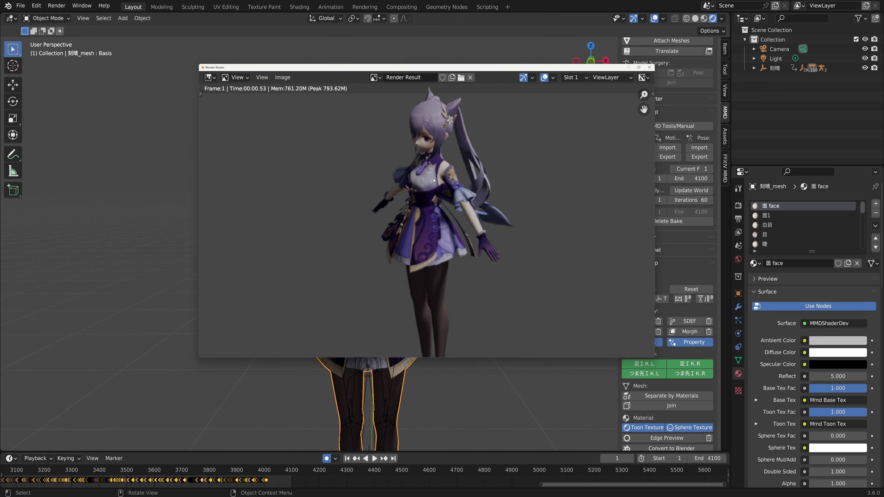
{"action": "left_click", "coordinate": [649, 67]}
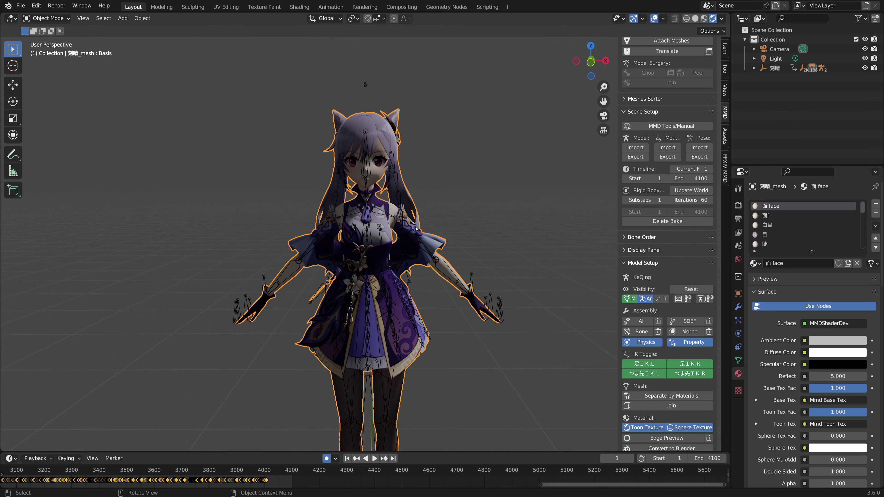
Step: Check the viewport shading modes on the character again, ending in Rendered shading
{"action": "key", "text": "z"}
{"action": "left_click", "coordinate": [459, 226]}
{"action": "mouse_move", "coordinate": [417, 226]}
{"action": "middle_mouse_down"}
{"action": "mouse_move", "coordinate": [416, 260]}
{"action": "mouse_move", "coordinate": [413, 226]}
{"action": "middle_mouse_up"}
{"action": "left_click", "coordinate": [713, 18]}
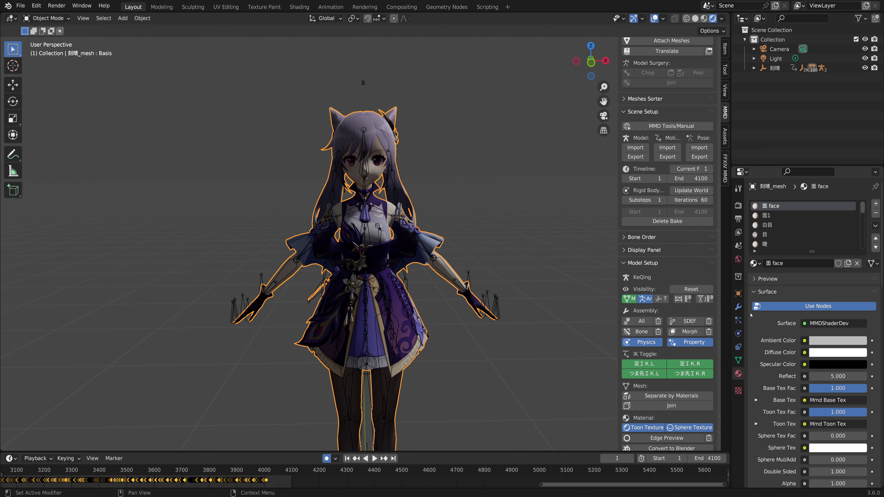
Step: Apply the MMD UuuNyaa "Toon Shader" material preset to the "面 face" material
{"action": "scroll", "coordinate": [762, 299], "scroll_direction": "down", "scroll_amount": 10}
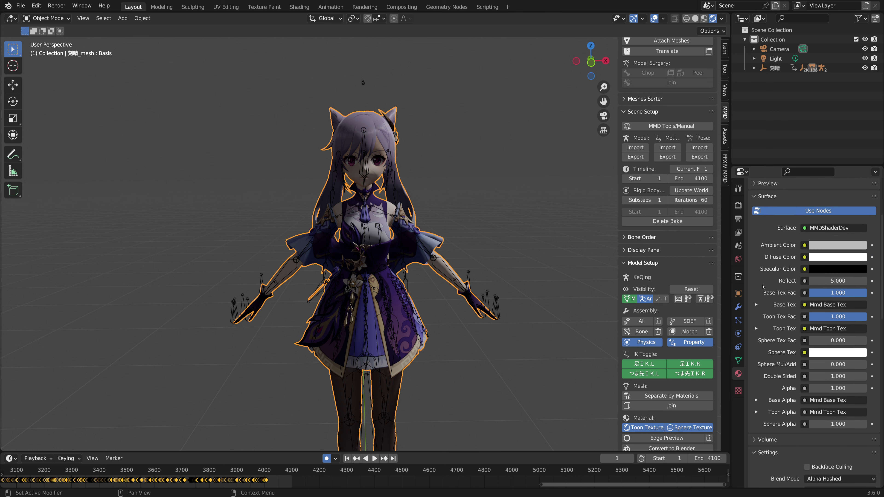
{"action": "scroll", "coordinate": [762, 288], "scroll_direction": "down", "scroll_amount": 12}
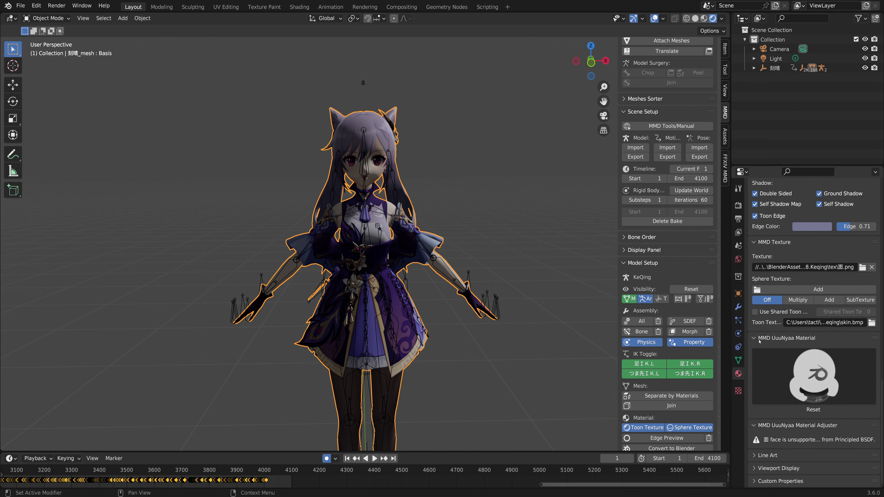
{"action": "left_click", "coordinate": [811, 374]}
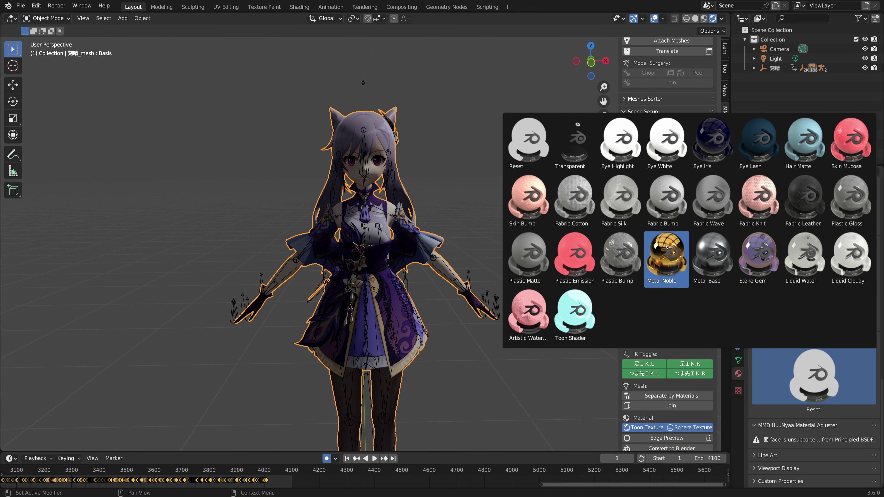
{"action": "left_click", "coordinate": [583, 318]}
Step: Examine the toon shading on the character's face from several angles and distances, and look over the face material's settings
{"action": "scroll", "coordinate": [362, 186], "scroll_direction": "up", "scroll_amount": 3}
{"action": "middle_click_drag", "start_coordinate": [355, 185], "coordinate": [376, 228]}
{"action": "scroll", "coordinate": [416, 187], "scroll_direction": "up", "scroll_amount": 3}
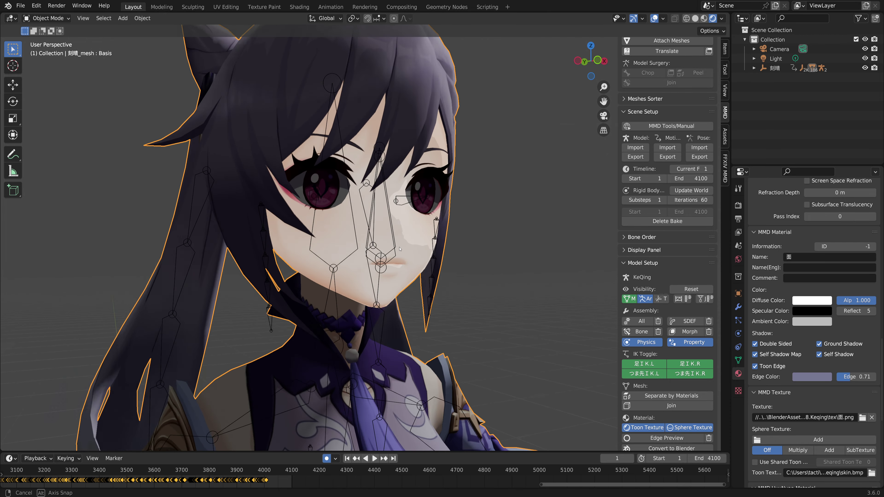
{"action": "scroll", "coordinate": [376, 227], "scroll_direction": "up", "scroll_amount": 2}
{"action": "middle_click_drag", "start_coordinate": [428, 236], "coordinate": [402, 243]}
{"action": "scroll", "coordinate": [401, 243], "scroll_direction": "down", "scroll_amount": 1}
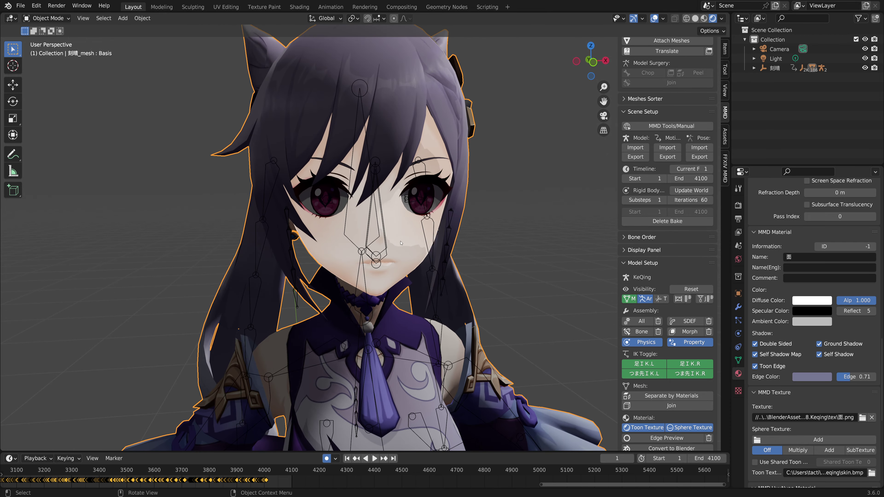
{"action": "scroll", "coordinate": [403, 263], "scroll_direction": "down", "scroll_amount": 5}
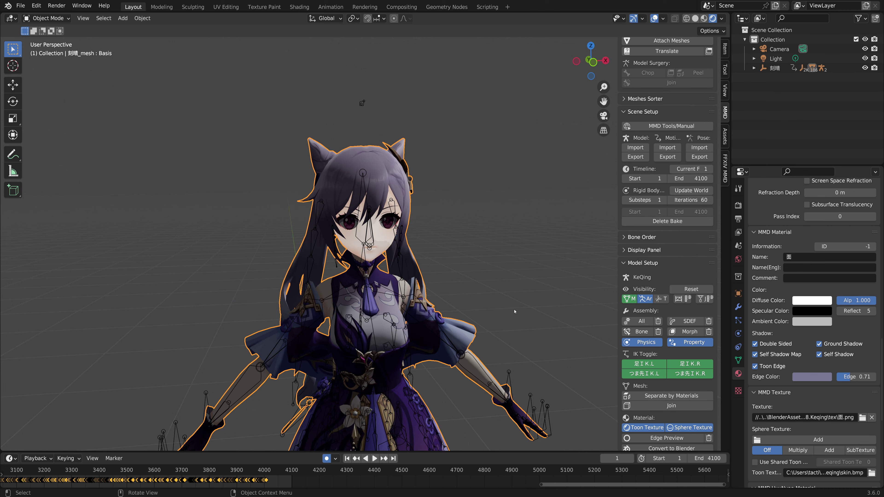
{"action": "scroll", "coordinate": [760, 313], "scroll_direction": "up", "scroll_amount": 3}
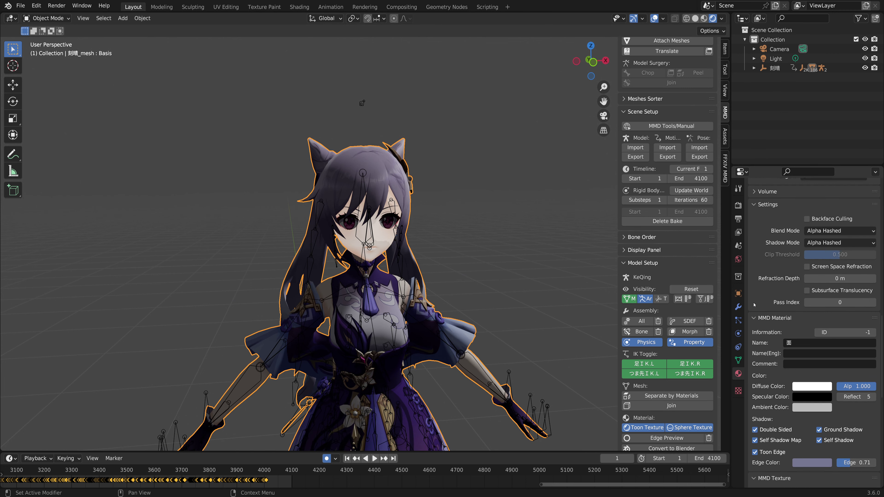
Step: Move the MMD UuuNyaa Material section above the Preview and Surface sections of the material properties
{"action": "scroll", "coordinate": [759, 313], "scroll_direction": "down", "scroll_amount": 2}
{"action": "scroll", "coordinate": [763, 317], "scroll_direction": "up", "scroll_amount": 12}
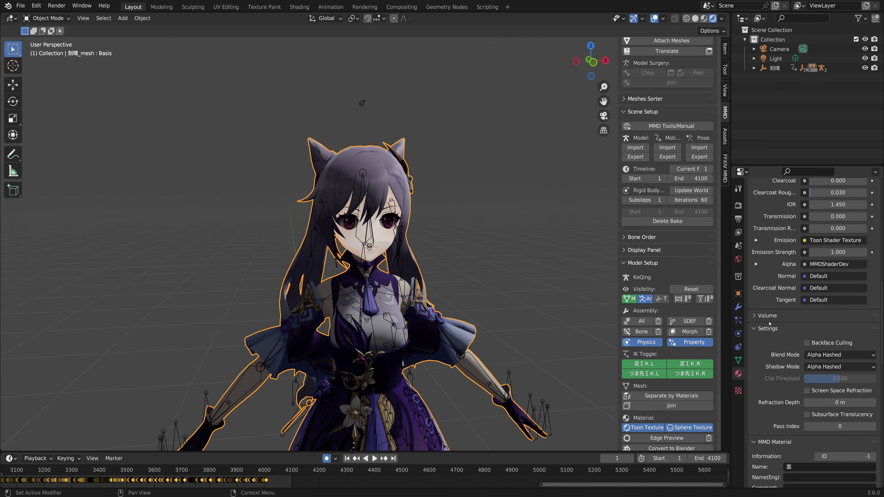
{"action": "scroll", "coordinate": [769, 323], "scroll_direction": "up", "scroll_amount": 17}
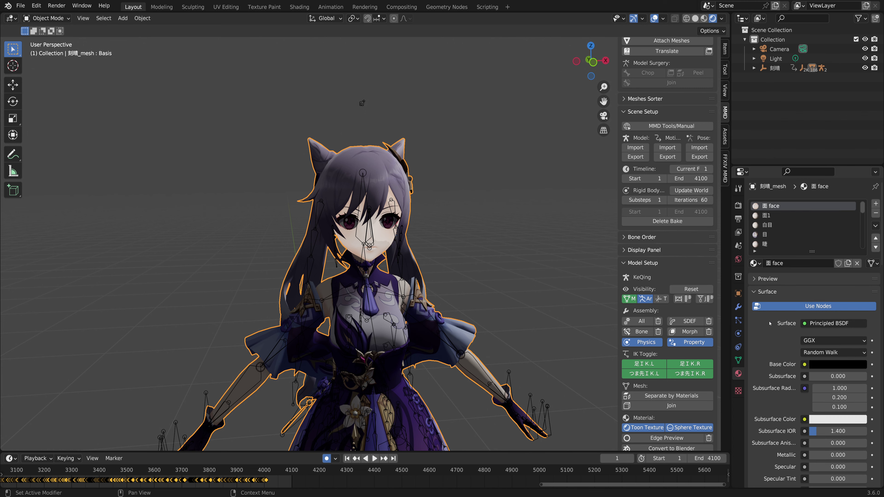
{"action": "scroll", "coordinate": [785, 293], "scroll_direction": "down", "scroll_amount": 20}
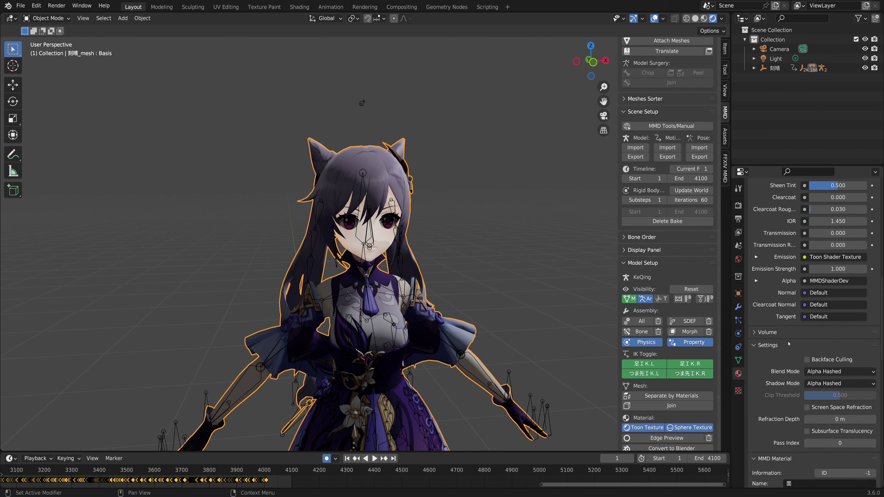
{"action": "scroll", "coordinate": [790, 345], "scroll_direction": "up", "scroll_amount": 6}
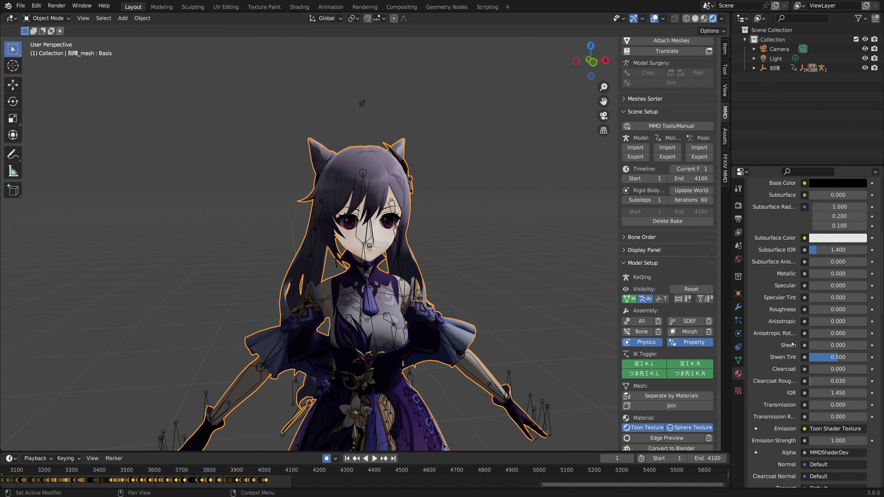
{"action": "scroll", "coordinate": [799, 357], "scroll_direction": "down", "scroll_amount": 18}
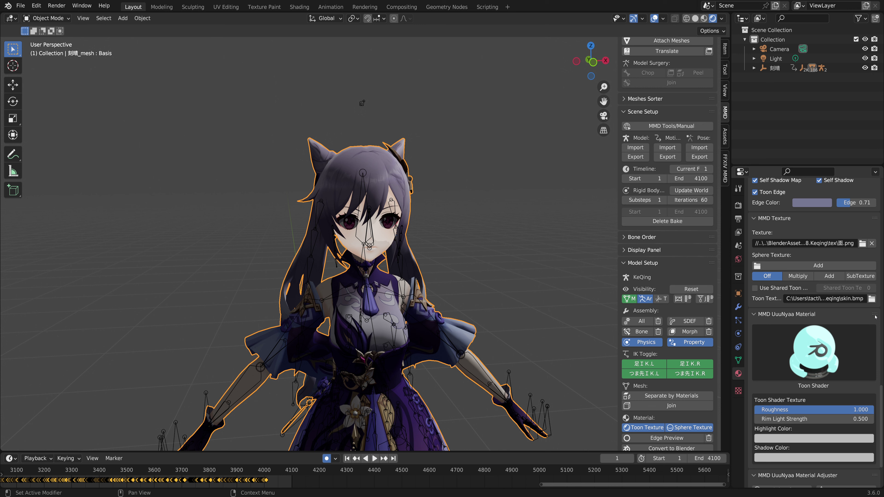
{"action": "left_click_drag", "start_coordinate": [876, 317], "coordinate": [870, 281]}
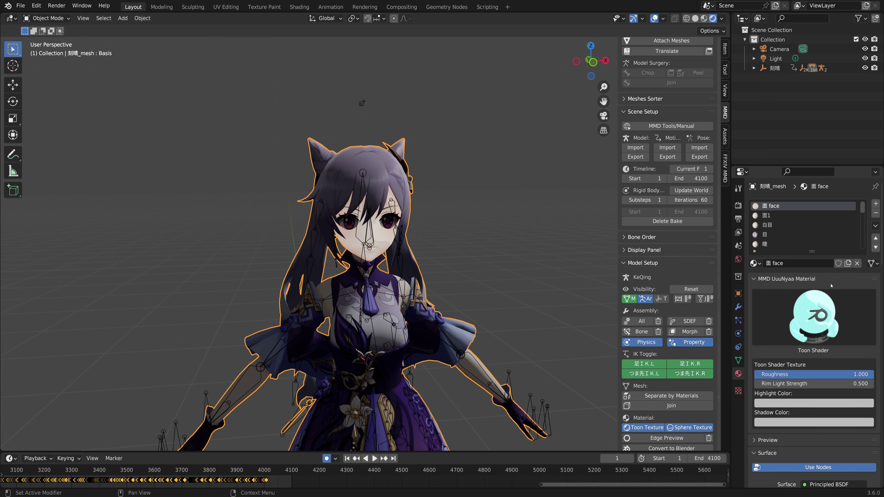
Step: Apply the MMD UuuNyaa "Toon Shader" preset to the "面1" and "白目" materials
{"action": "left_click", "coordinate": [769, 215]}
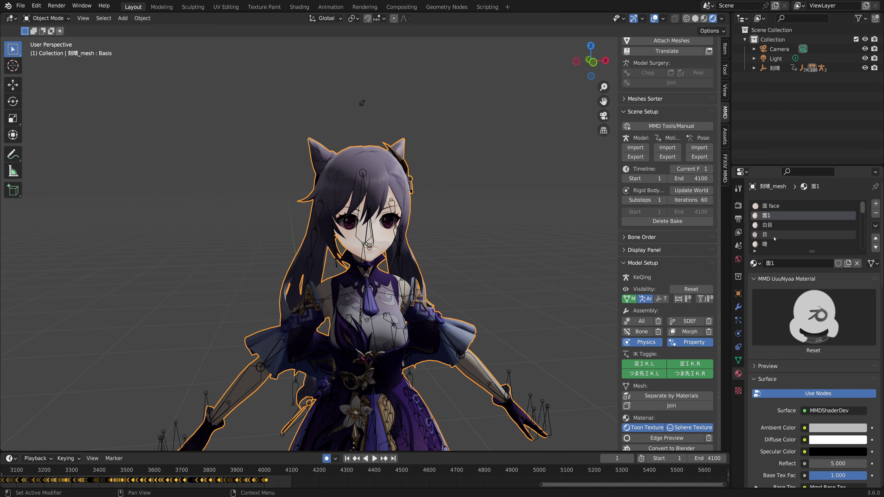
{"action": "left_click", "coordinate": [811, 307]}
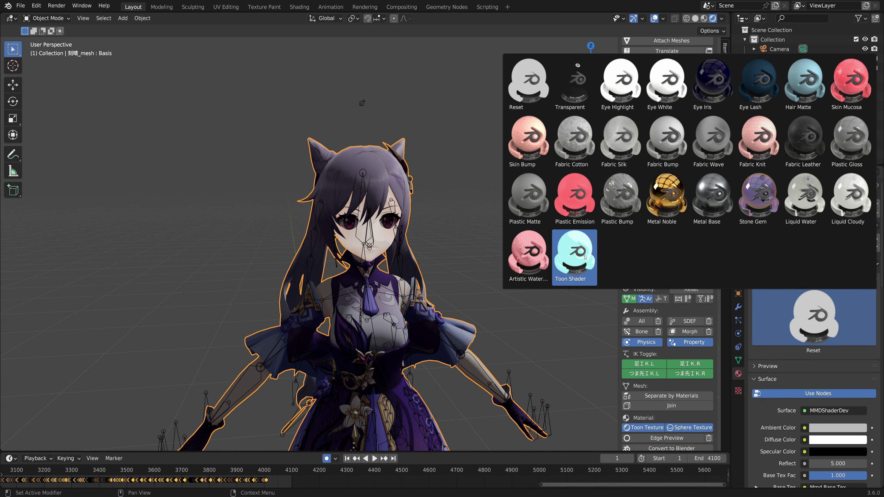
{"action": "left_click", "coordinate": [574, 256]}
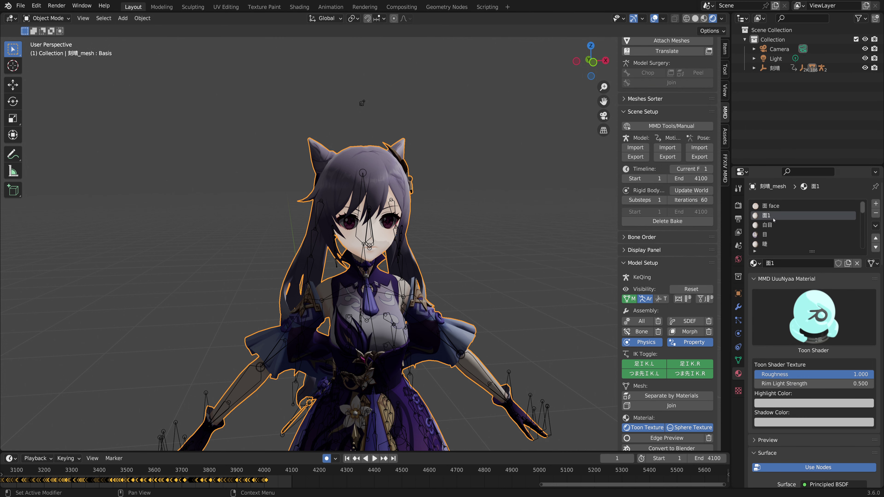
{"action": "left_click", "coordinate": [769, 225]}
{"action": "left_click", "coordinate": [807, 312]}
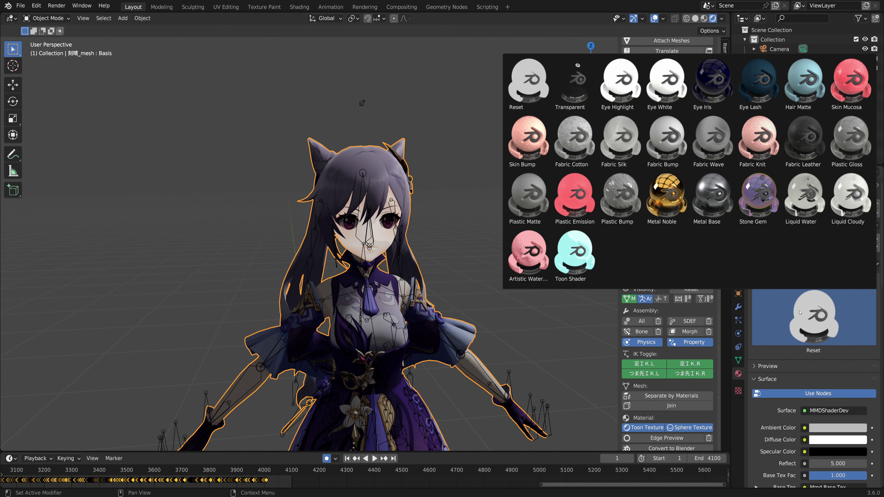
{"action": "left_click", "coordinate": [574, 257]}
Step: Apply the "Toon Shader" preset to the "目" eye material and the "睫" material directly below it
{"action": "left_click", "coordinate": [766, 234]}
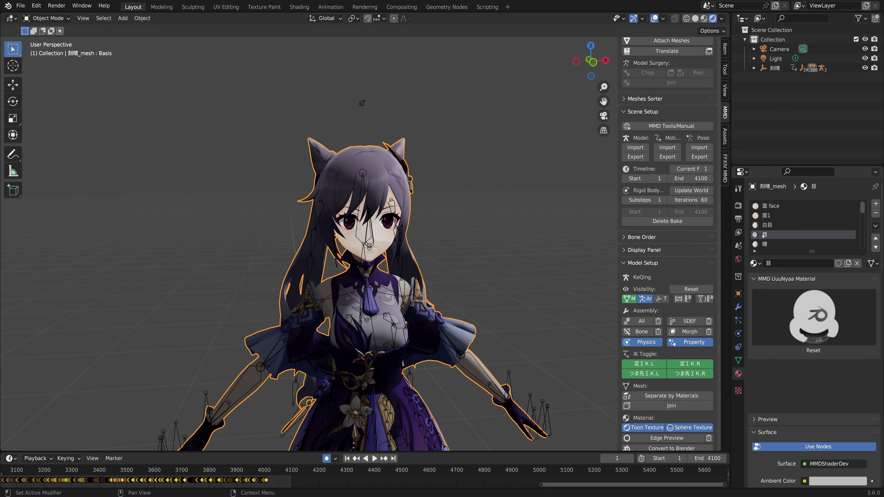
{"action": "left_click", "coordinate": [811, 315]}
{"action": "left_click", "coordinate": [592, 253]}
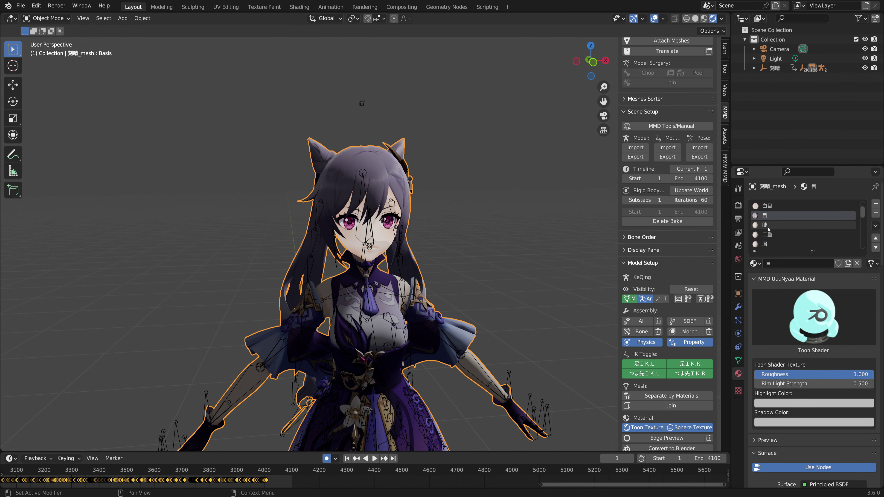
{"action": "left_click", "coordinate": [766, 224]}
{"action": "left_click", "coordinate": [814, 317]}
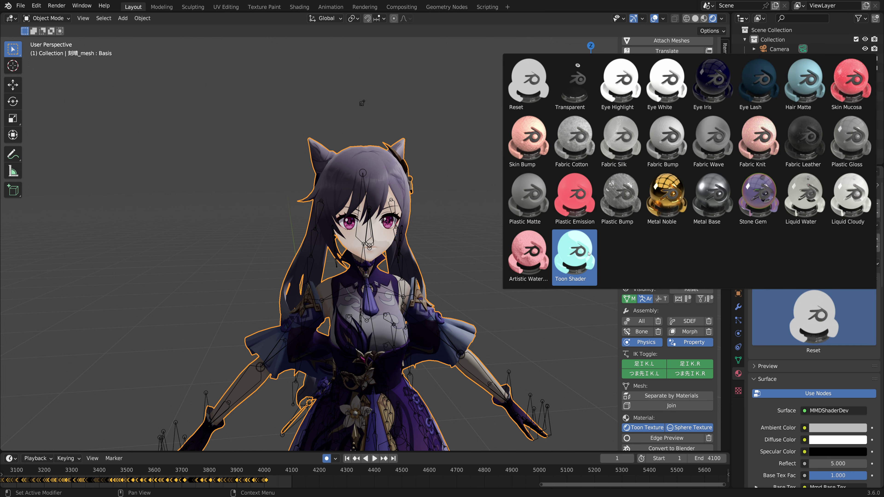
{"action": "left_click", "coordinate": [572, 254]}
Step: Apply the "Toon Shader" preset to the "二重" and "眉" materials
{"action": "scroll", "coordinate": [763, 238], "scroll_direction": "down", "scroll_amount": 1}
{"action": "left_click", "coordinate": [781, 329]}
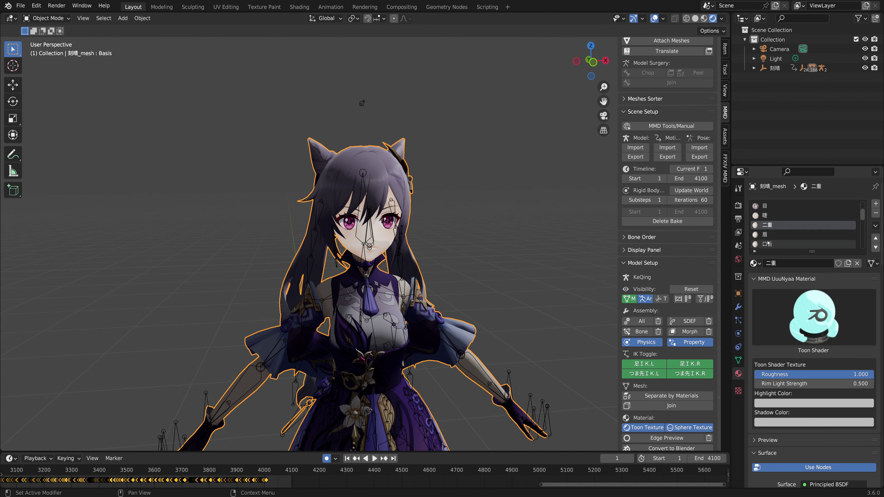
{"action": "left_click", "coordinate": [793, 235]}
{"action": "left_click", "coordinate": [800, 309]}
{"action": "left_click", "coordinate": [574, 250]}
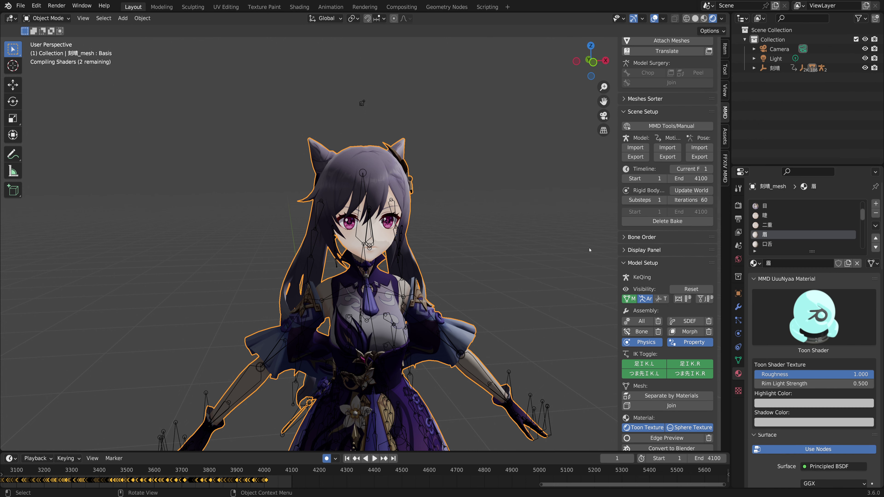
Step: Apply the "Toon Shader" preset to the "口舌" and "目星" materials
{"action": "left_click", "coordinate": [764, 244]}
{"action": "left_click", "coordinate": [813, 317]}
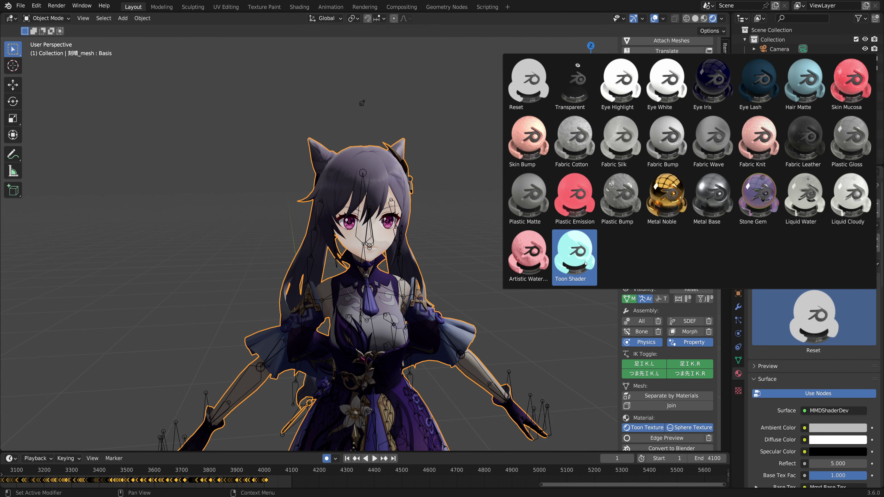
{"action": "left_click", "coordinate": [572, 251]}
{"action": "scroll", "coordinate": [775, 235], "scroll_direction": "down", "scroll_amount": 3}
{"action": "left_click", "coordinate": [774, 224]}
{"action": "left_click", "coordinate": [814, 317]}
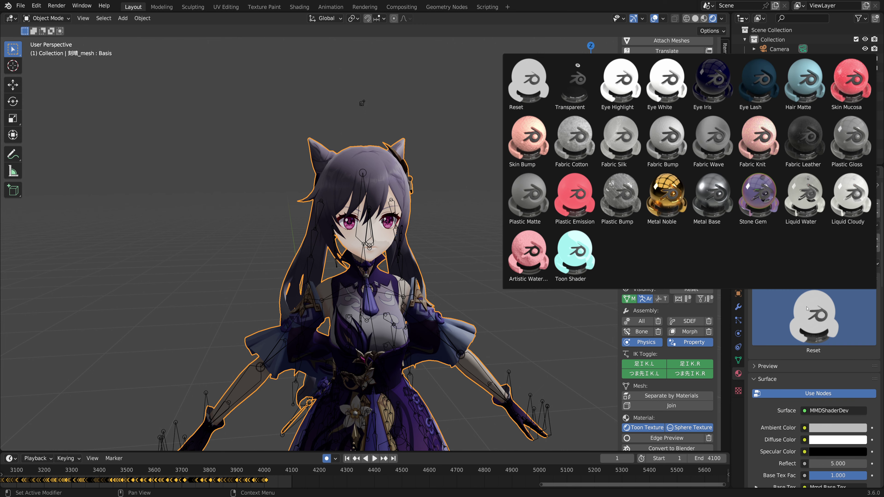
{"action": "left_click", "coordinate": [574, 257]}
Step: Apply the "Toon Shader" preset to the hair materials "发" and "辫"
{"action": "left_click", "coordinate": [773, 234]}
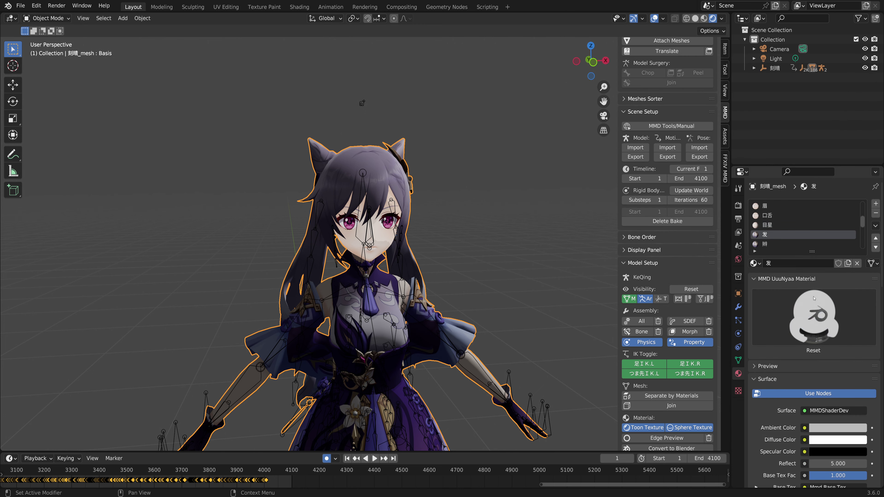
{"action": "left_click", "coordinate": [813, 317]}
{"action": "left_click", "coordinate": [573, 256]}
{"action": "left_click", "coordinate": [774, 243]}
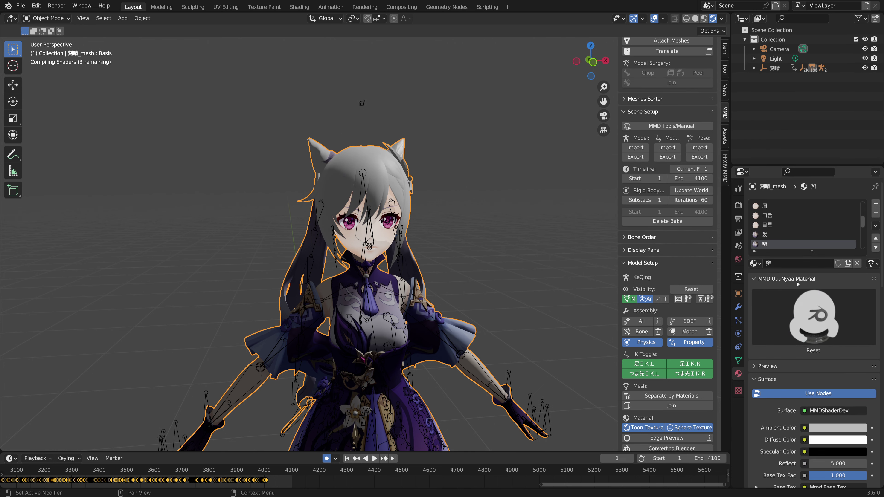
{"action": "left_click", "coordinate": [814, 317]}
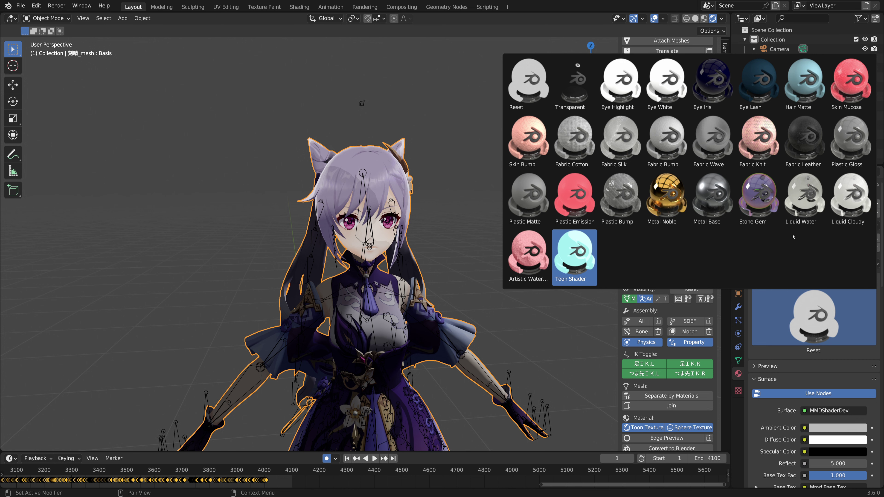
Step: Apply the "Toon Shader" preset to the "服" clothing material and the "神之眼1" material
{"action": "scroll", "coordinate": [775, 233], "scroll_direction": "down", "scroll_amount": 2}
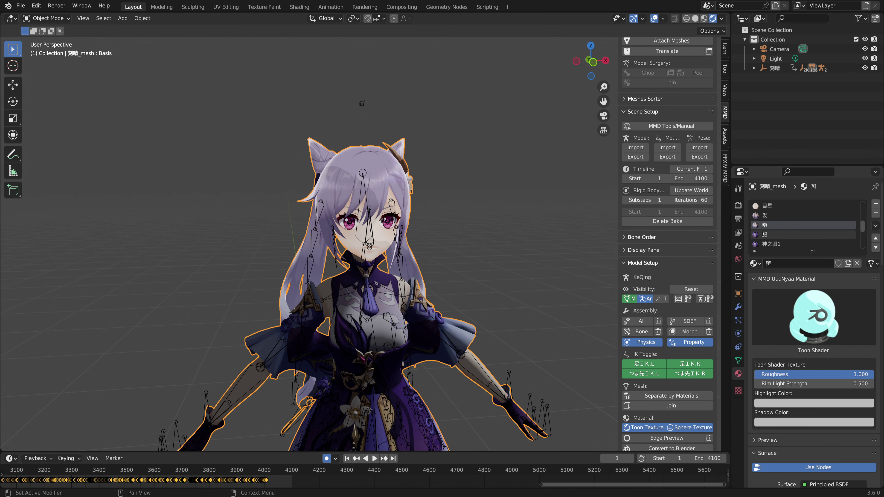
{"action": "left_click", "coordinate": [765, 235]}
{"action": "left_click", "coordinate": [814, 317]}
{"action": "left_click", "coordinate": [574, 256]}
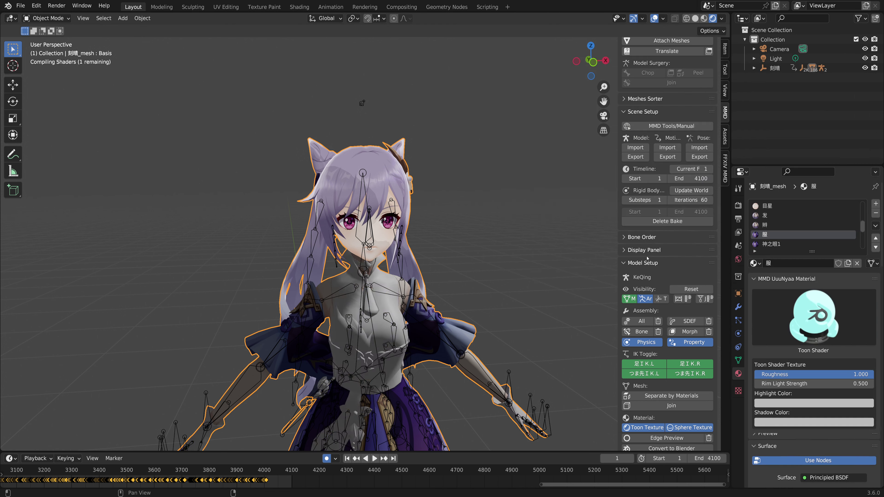
{"action": "left_click", "coordinate": [773, 244]}
{"action": "left_click", "coordinate": [800, 306]}
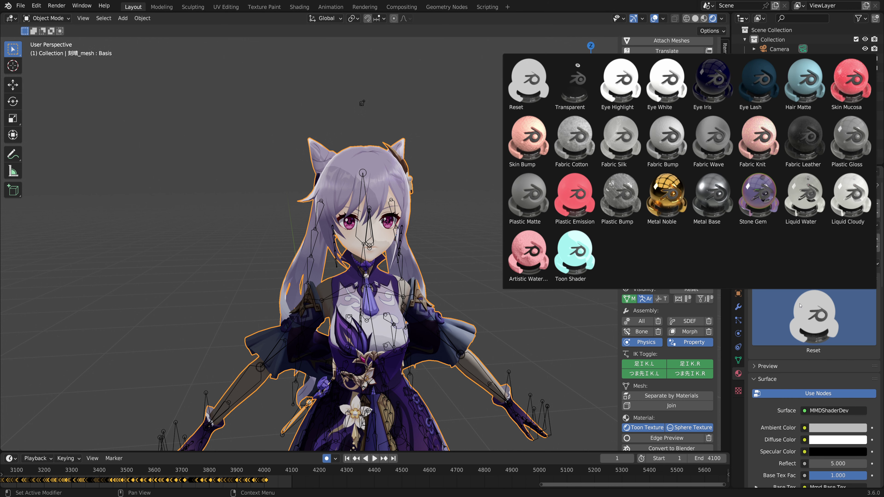
{"action": "left_click", "coordinate": [588, 256]}
Step: Apply the "Toon Shader" preset to the "神之眼_AL" and "飘带" materials
{"action": "scroll", "coordinate": [773, 243], "scroll_direction": "down", "scroll_amount": 3}
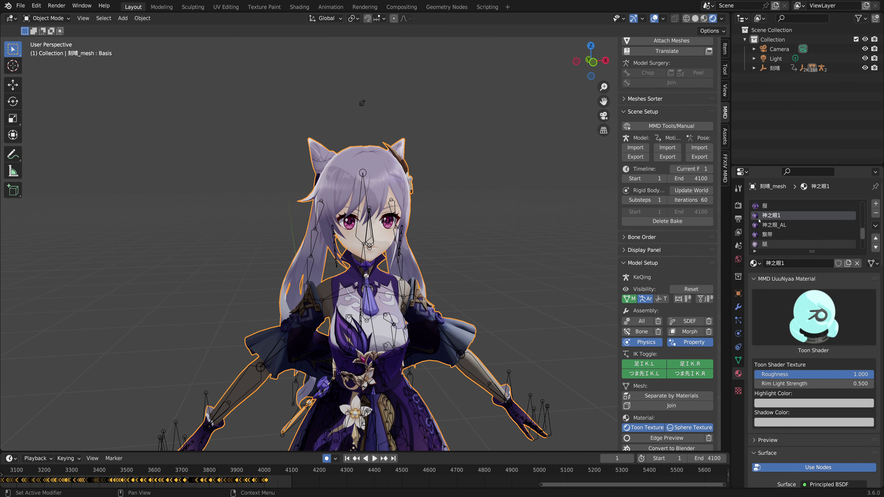
{"action": "left_click", "coordinate": [770, 226]}
{"action": "left_click", "coordinate": [790, 306]}
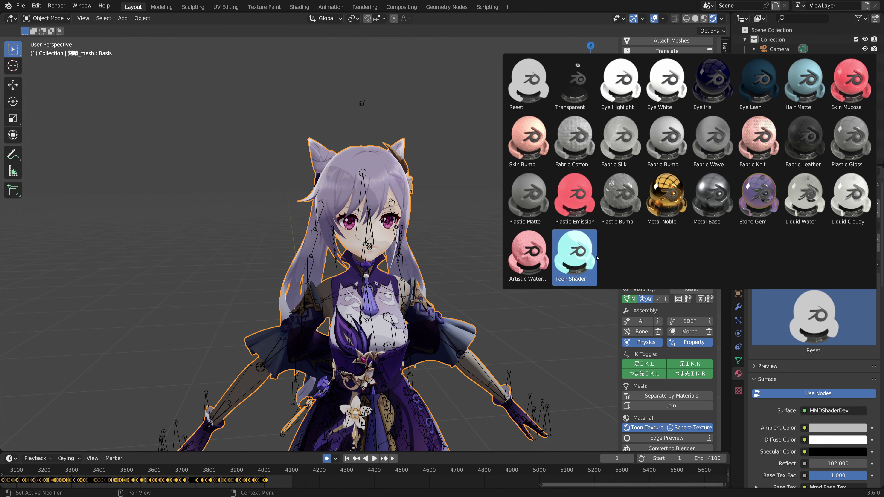
{"action": "left_click", "coordinate": [575, 255]}
{"action": "left_click", "coordinate": [793, 299]}
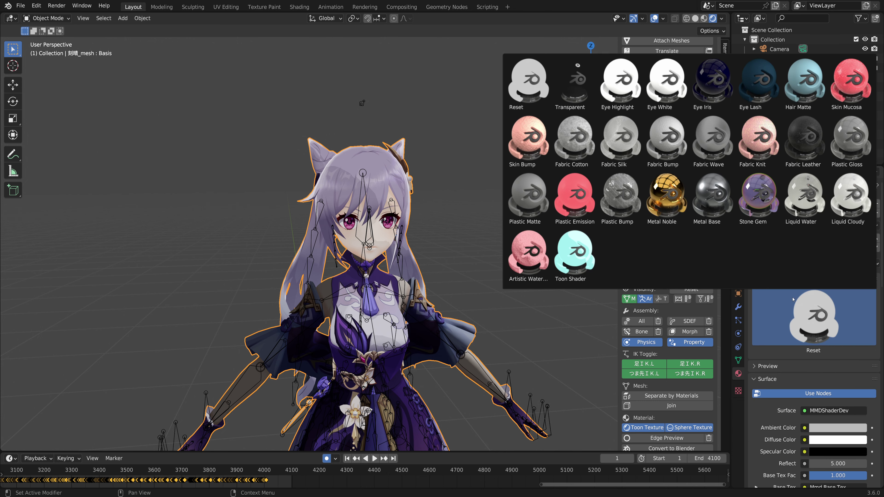
{"action": "left_click", "coordinate": [598, 255]}
Step: Apply the "Toon Shader" preset to the "腿" leg material and the "新規" material
{"action": "left_click", "coordinate": [825, 235]}
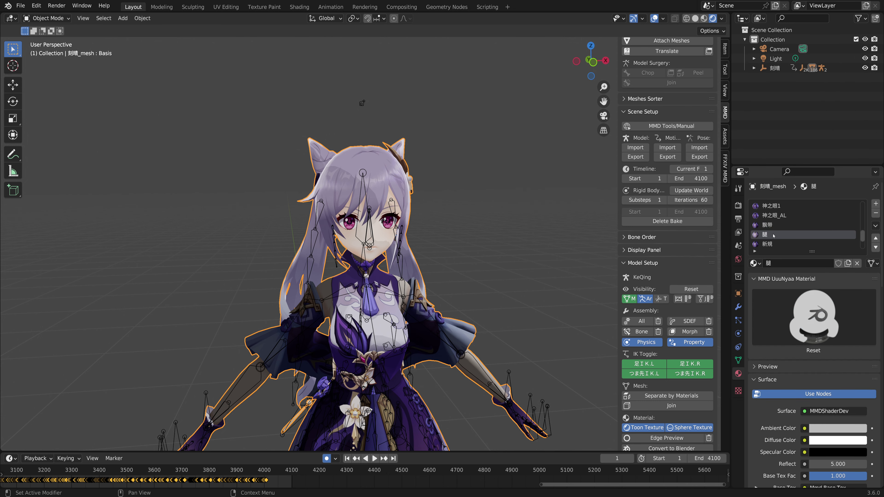
{"action": "left_click", "coordinate": [804, 303]}
{"action": "left_click", "coordinate": [578, 254]}
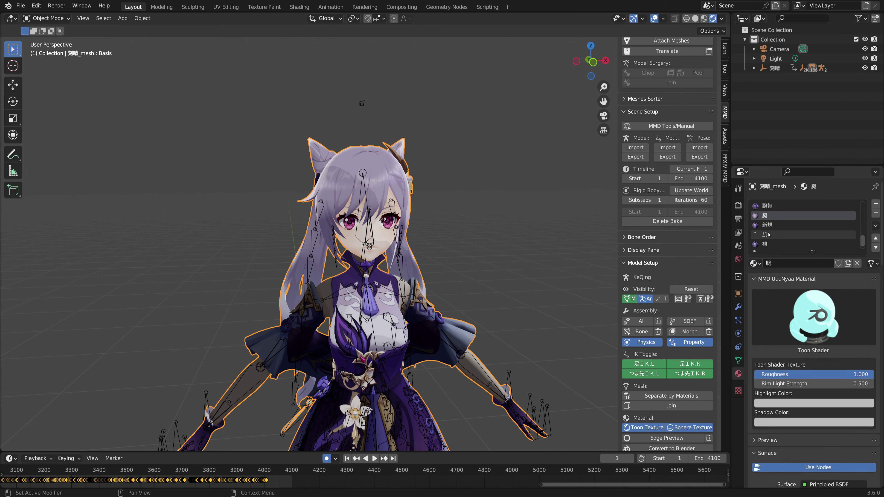
{"action": "left_click", "coordinate": [800, 225]}
{"action": "left_click", "coordinate": [816, 308]}
{"action": "left_click", "coordinate": [574, 259]}
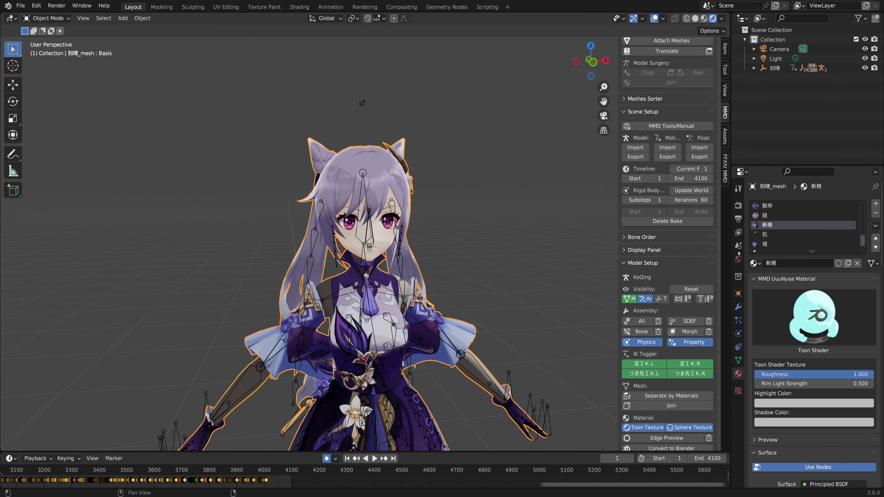
Step: Apply the "Toon Shader" preset to the "肌" skin material and the "裙" skirt material
{"action": "scroll", "coordinate": [764, 225], "scroll_direction": "down", "scroll_amount": 1}
{"action": "left_click", "coordinate": [766, 225]}
{"action": "left_click", "coordinate": [814, 315]}
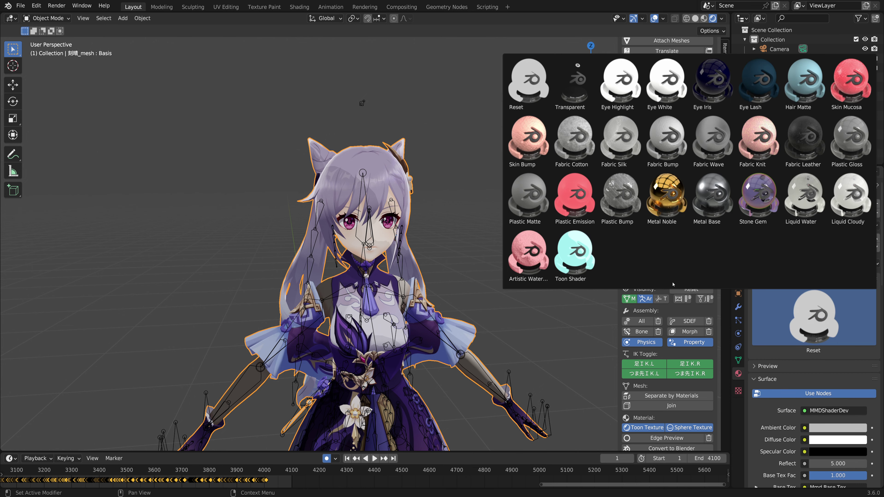
{"action": "left_click", "coordinate": [575, 256]}
{"action": "left_click", "coordinate": [777, 236]}
{"action": "left_click", "coordinate": [814, 316]}
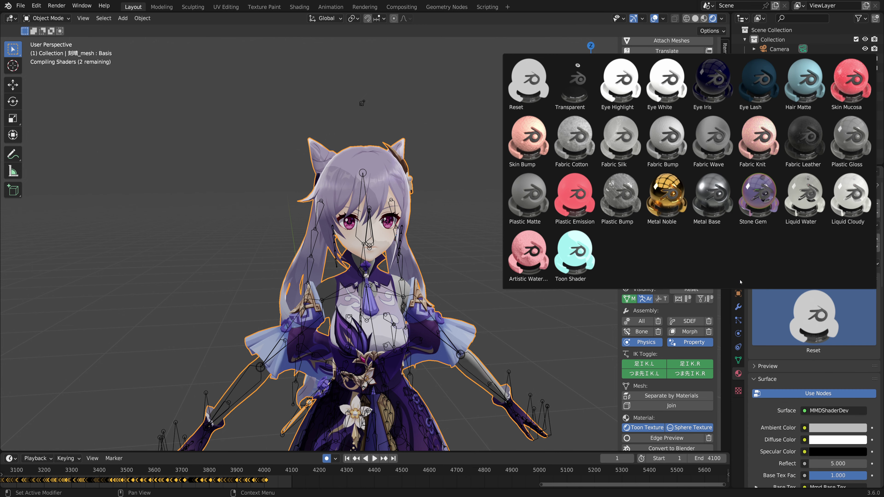
{"action": "key", "text": "Escape"}
Step: Apply the "Toon Shader" preset to the "照れ" material at the end of the material list
{"action": "left_click", "coordinate": [776, 244]}
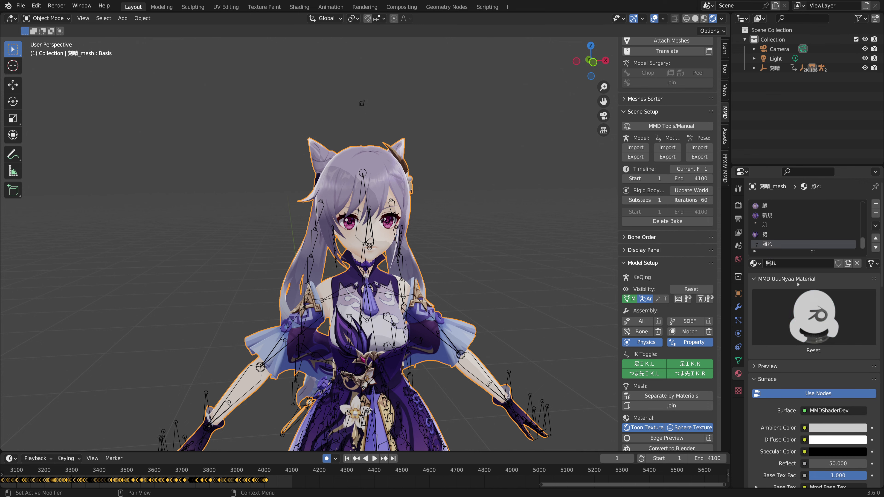
{"action": "left_click", "coordinate": [811, 311]}
{"action": "left_click", "coordinate": [574, 256]}
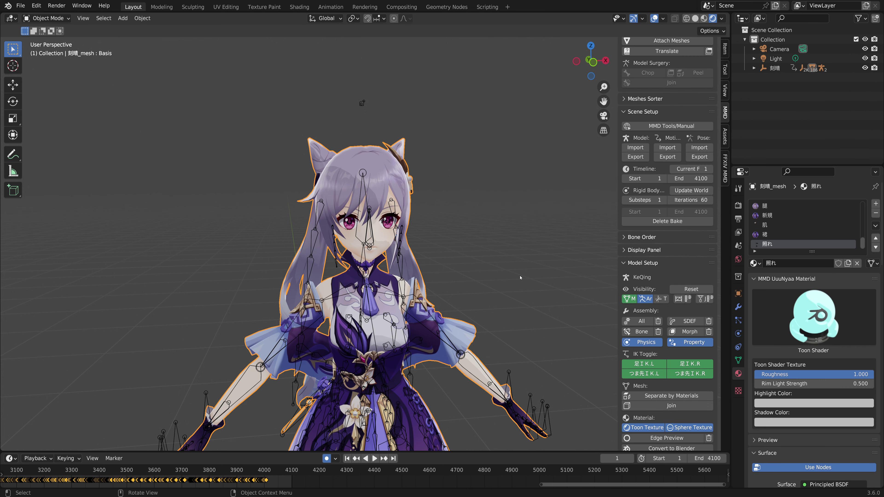
Step: Deselect the character and hide the viewport overlays for an unobstructed look at the toon-shaded model
{"action": "scroll", "coordinate": [504, 293], "scroll_direction": "down", "scroll_amount": 4}
{"action": "middle_click_drag", "start_coordinate": [480, 296], "coordinate": [449, 219], "text": "shift"}
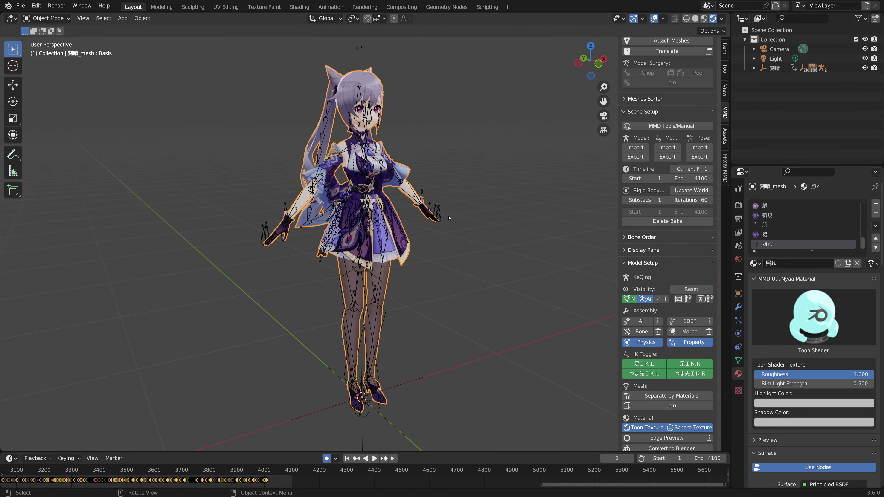
{"action": "left_click", "coordinate": [450, 218]}
{"action": "key", "text": "shift+alt+z"}
{"action": "mouse_move", "coordinate": [435, 168]}
{"action": "middle_mouse_down"}
{"action": "mouse_move", "coordinate": [554, 178]}
{"action": "mouse_move", "coordinate": [501, 182]}
{"action": "middle_mouse_up"}
{"action": "scroll", "coordinate": [476, 175], "scroll_direction": "up", "scroll_amount": 2}
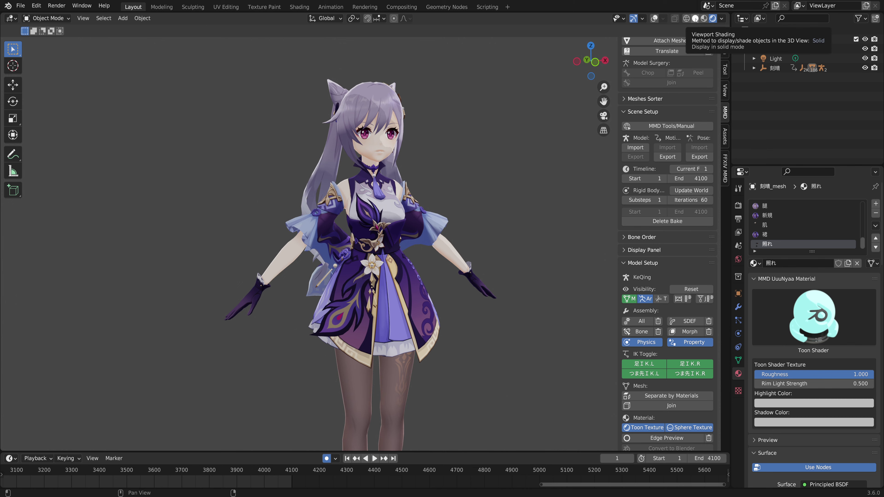
Step: Compare the toon-shaded character in solid and rendered viewport shading from different angles
{"action": "mouse_move", "coordinate": [477, 155]}
{"action": "middle_mouse_down"}
{"action": "mouse_move", "coordinate": [265, 154]}
{"action": "mouse_move", "coordinate": [383, 150]}
{"action": "mouse_move", "coordinate": [362, 146]}
{"action": "middle_mouse_up"}
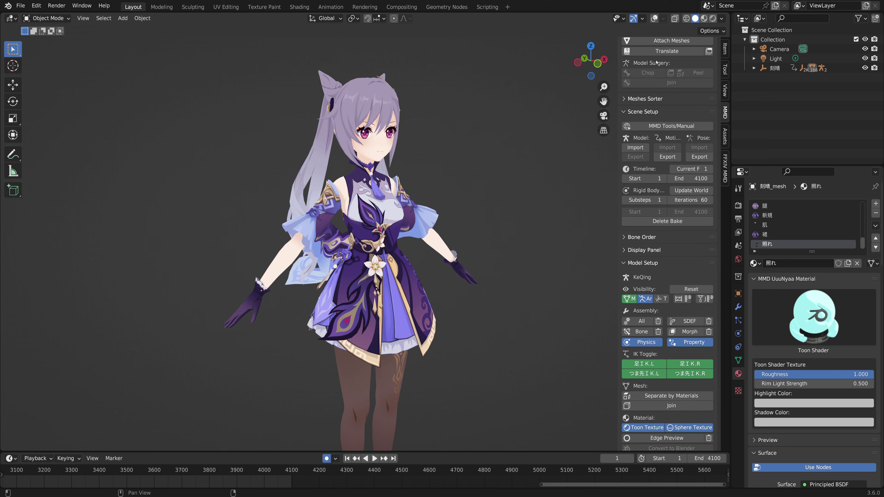
{"action": "middle_click_drag", "start_coordinate": [379, 245], "coordinate": [362, 237]}
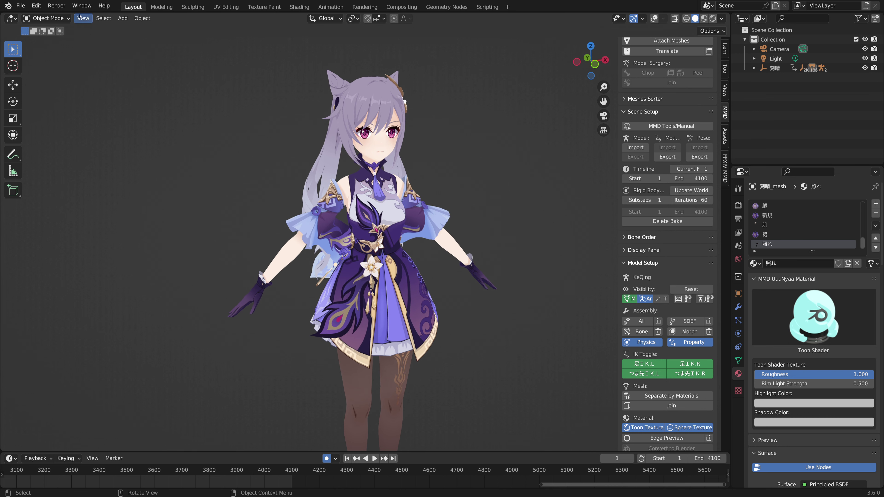
{"action": "left_click", "coordinate": [56, 6]}
{"action": "left_click", "coordinate": [83, 18]}
{"action": "left_click", "coordinate": [82, 18]}
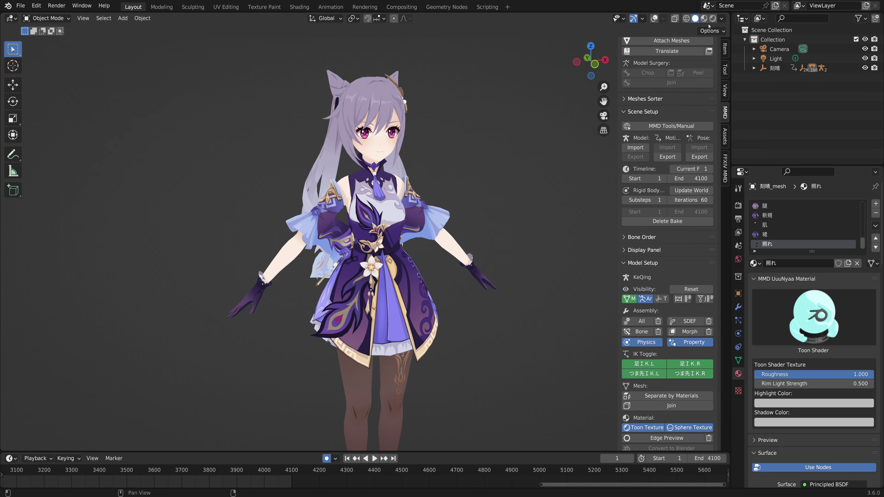
{"action": "left_click", "coordinate": [712, 18]}
{"action": "middle_click_drag", "start_coordinate": [466, 174], "coordinate": [592, 164]}
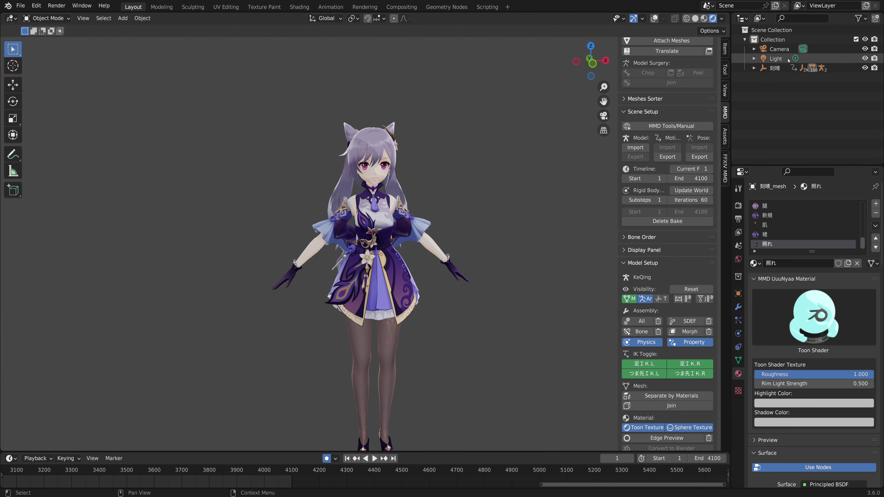
Step: Show the viewport overlays, select the Light and move it down near the front of the character
{"action": "left_click", "coordinate": [654, 19]}
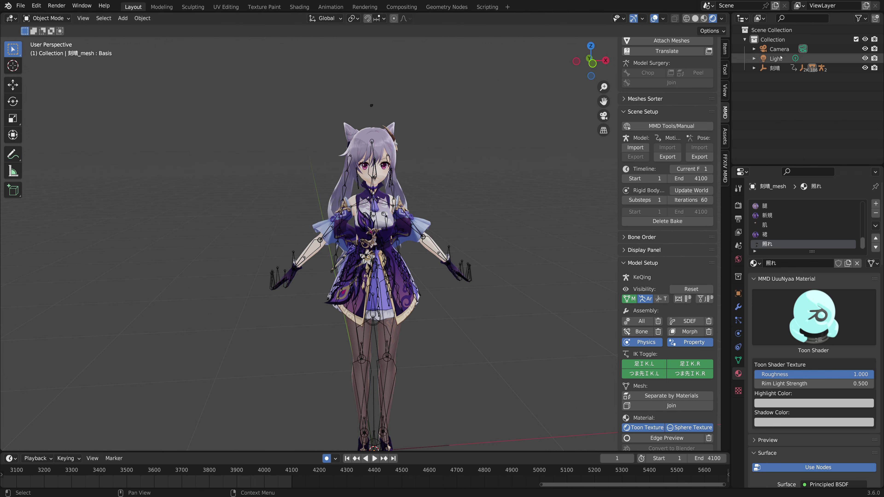
{"action": "left_click", "coordinate": [778, 59]}
{"action": "scroll", "coordinate": [376, 206], "scroll_direction": "down", "scroll_amount": 2}
{"action": "middle_click_drag", "start_coordinate": [376, 205], "coordinate": [476, 205]}
{"action": "scroll", "coordinate": [474, 204], "scroll_direction": "down", "scroll_amount": 6}
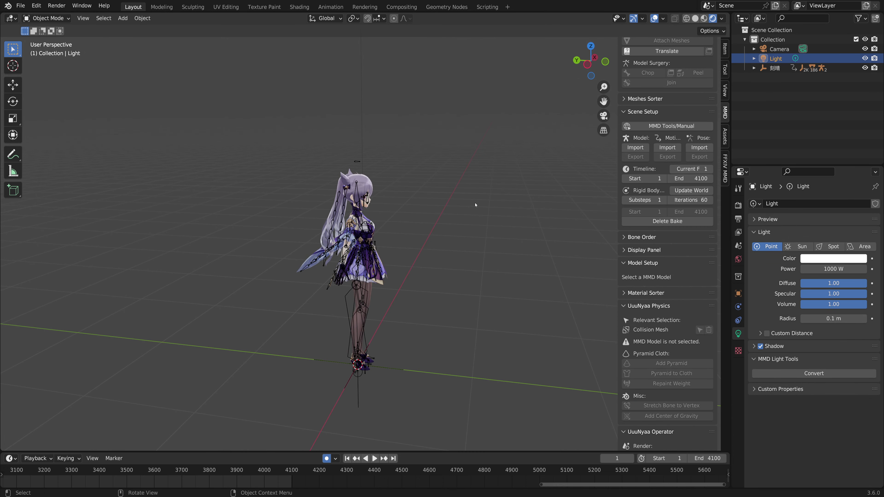
{"action": "scroll", "coordinate": [466, 195], "scroll_direction": "down", "scroll_amount": 3}
{"action": "key", "text": "g"}
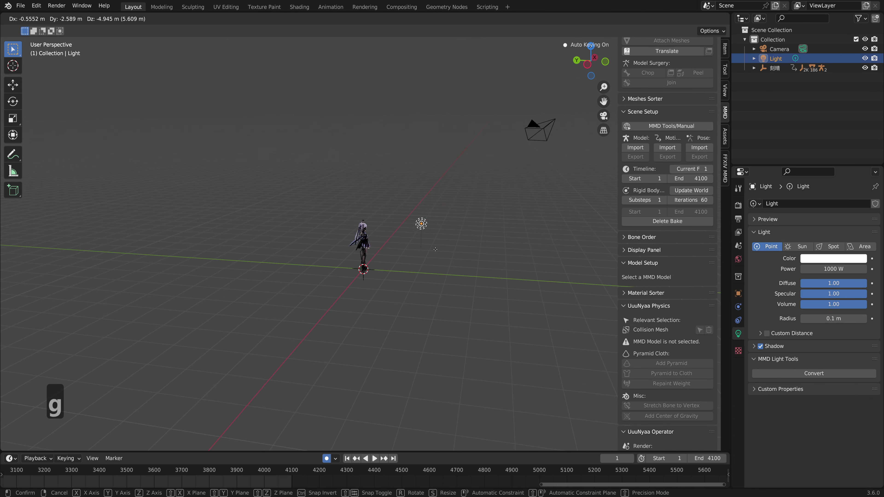
{"action": "left_click", "coordinate": [420, 241]}
Step: Hide the overlays and try moving the light sideways in front view to check how the rendered shading responds
{"action": "scroll", "coordinate": [419, 241], "scroll_direction": "up", "scroll_amount": 5}
{"action": "middle_click_drag", "start_coordinate": [420, 241], "coordinate": [339, 219]}
{"action": "left_click", "coordinate": [654, 18]}
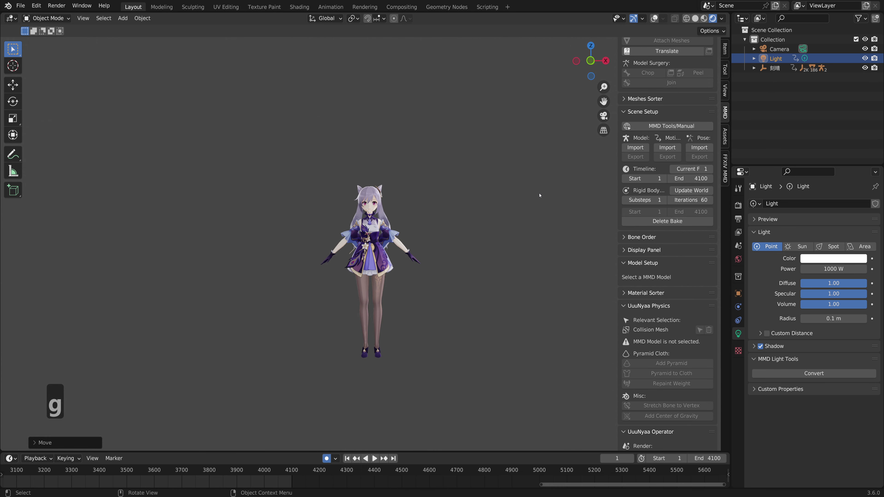
{"action": "key", "text": "g"}
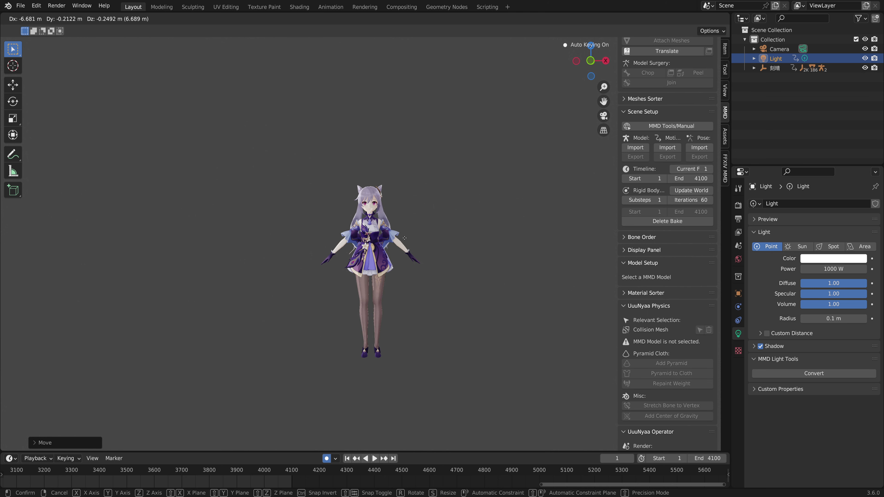
{"action": "right_click", "coordinate": [389, 240]}
Step: Switch to solid shading in front view and move the light around to check whether it affects the character
{"action": "middle_click_drag", "start_coordinate": [423, 232], "coordinate": [469, 244]}
{"action": "left_click", "coordinate": [695, 18]}
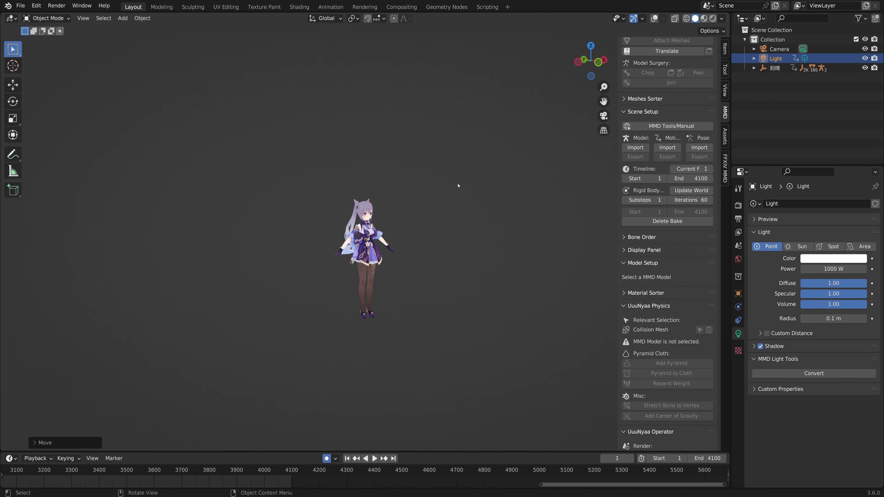
{"action": "key", "text": "KP_1"}
{"action": "scroll", "coordinate": [412, 199], "scroll_direction": "up", "scroll_amount": 2}
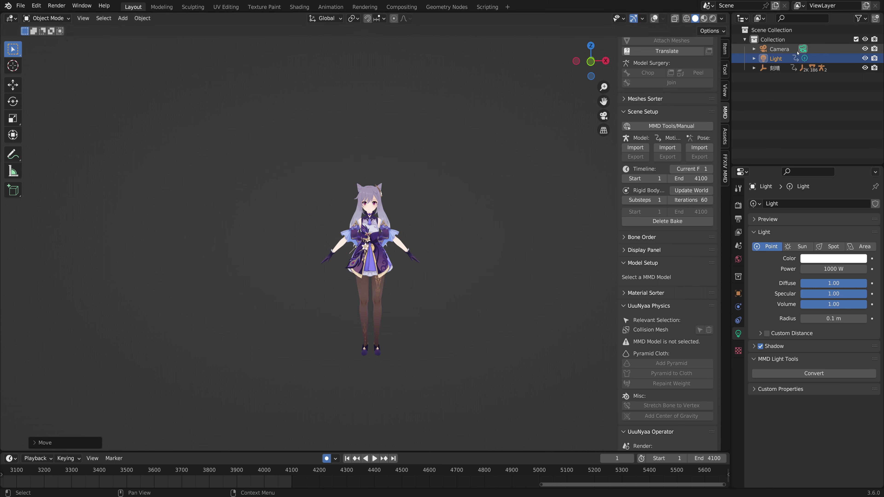
{"action": "key", "text": "g"}
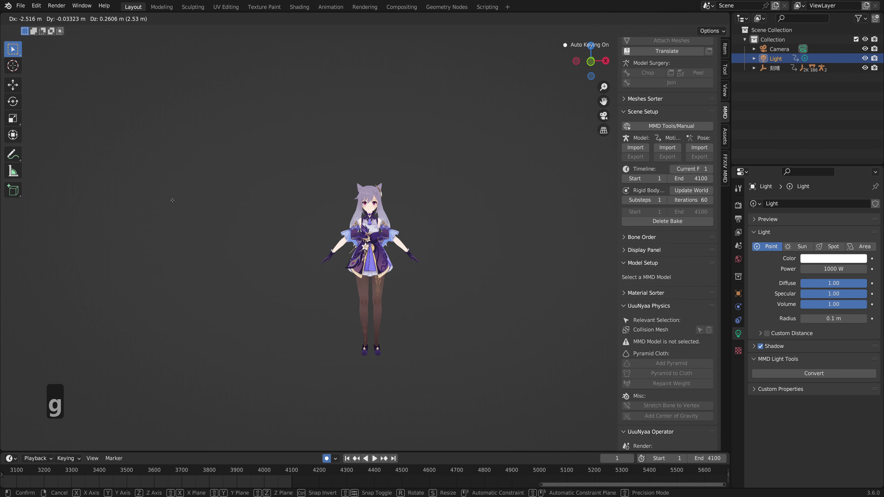
{"action": "key", "text": "g"}
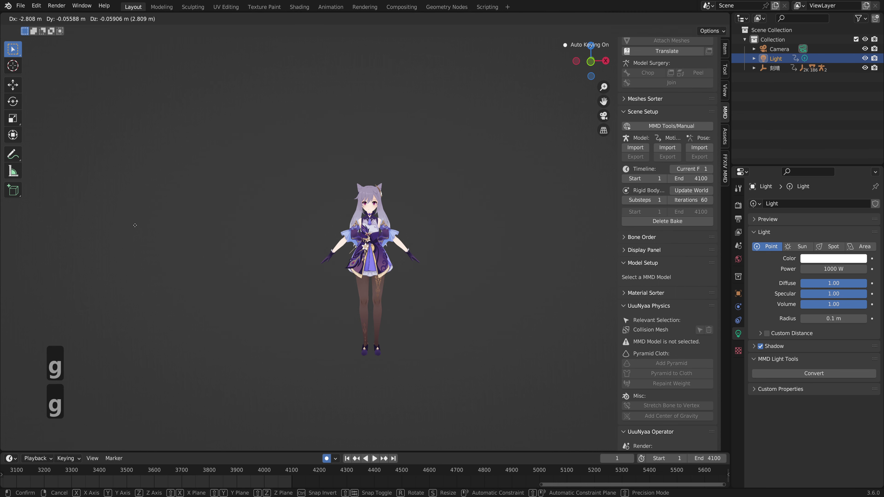
{"action": "left_click", "coordinate": [341, 216]}
{"action": "middle_click_drag", "start_coordinate": [340, 216], "coordinate": [457, 207]}
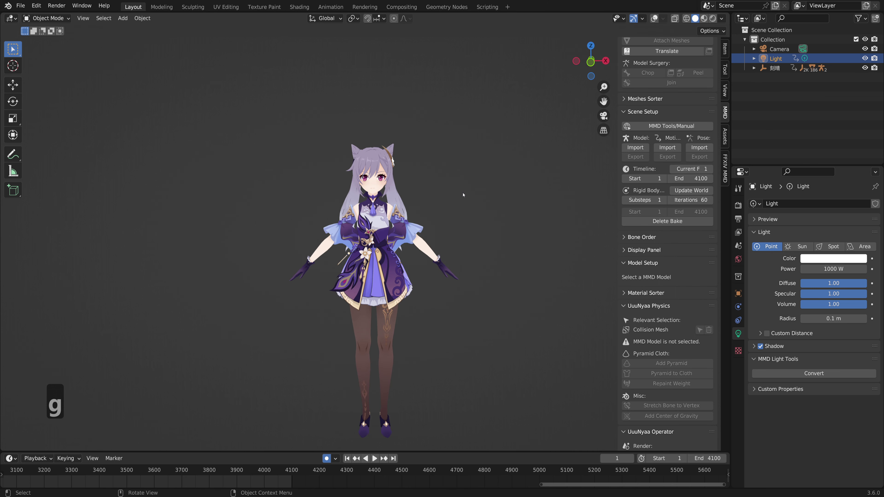
Step: Repeat the light movement in rendered and solid shading, and examine the character's shadows up close in rendered shading
{"action": "left_click", "coordinate": [713, 18]}
{"action": "scroll", "coordinate": [523, 184], "scroll_direction": "down", "scroll_amount": 3}
{"action": "key", "text": "g"}
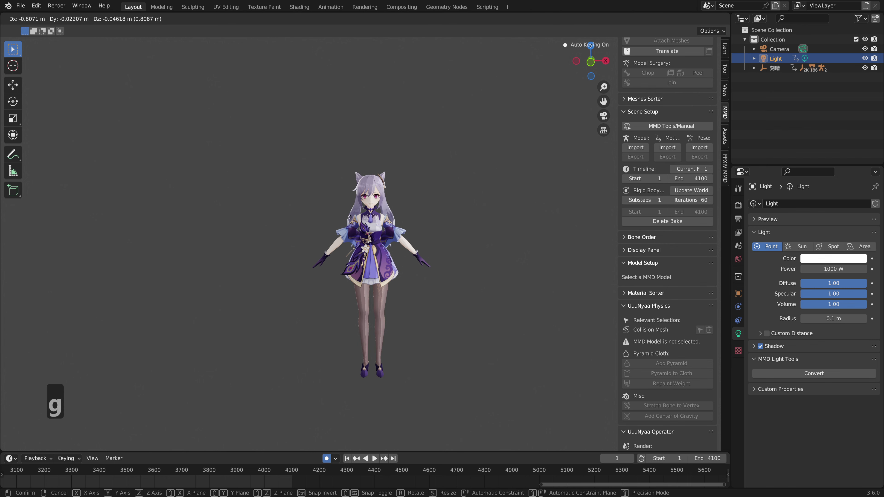
{"action": "right_click", "coordinate": [158, 210]}
{"action": "key", "text": "g"}
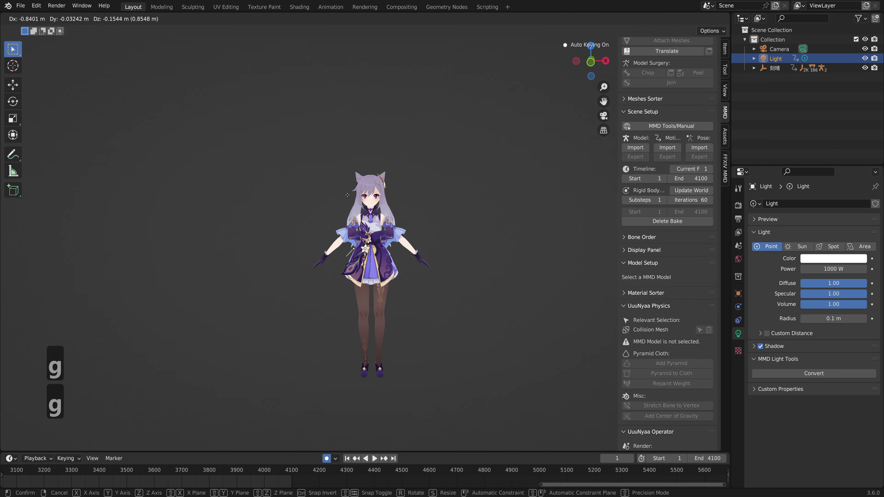
{"action": "left_click", "coordinate": [400, 204]}
{"action": "left_click", "coordinate": [717, 20]}
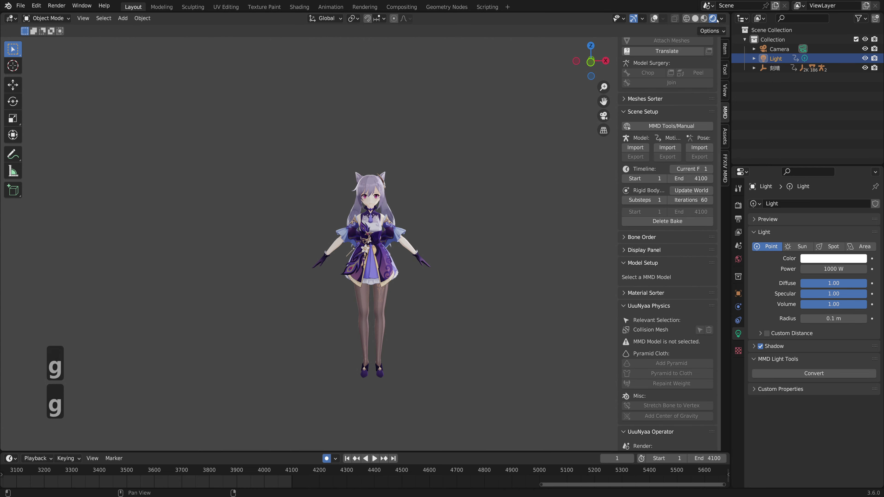
{"action": "middle_click_drag", "start_coordinate": [483, 192], "coordinate": [399, 199]}
{"action": "scroll", "coordinate": [403, 202], "scroll_direction": "up", "scroll_amount": 3}
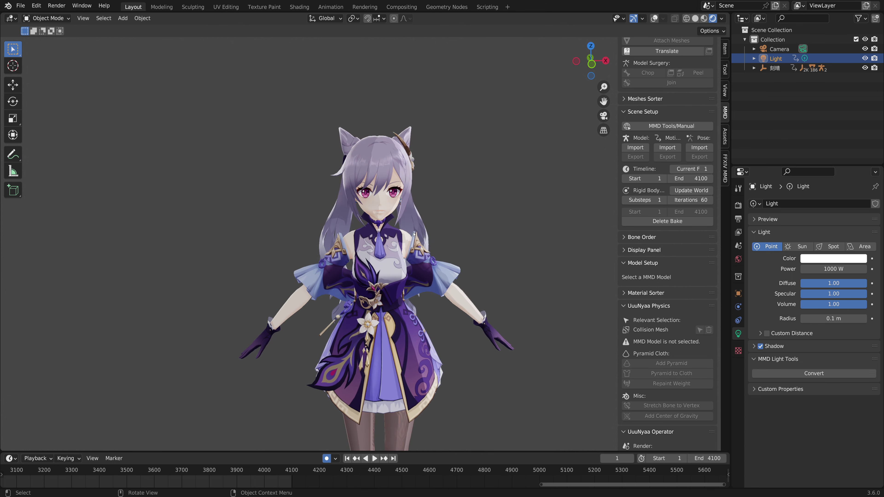
{"action": "scroll", "coordinate": [417, 208], "scroll_direction": "down", "scroll_amount": 2}
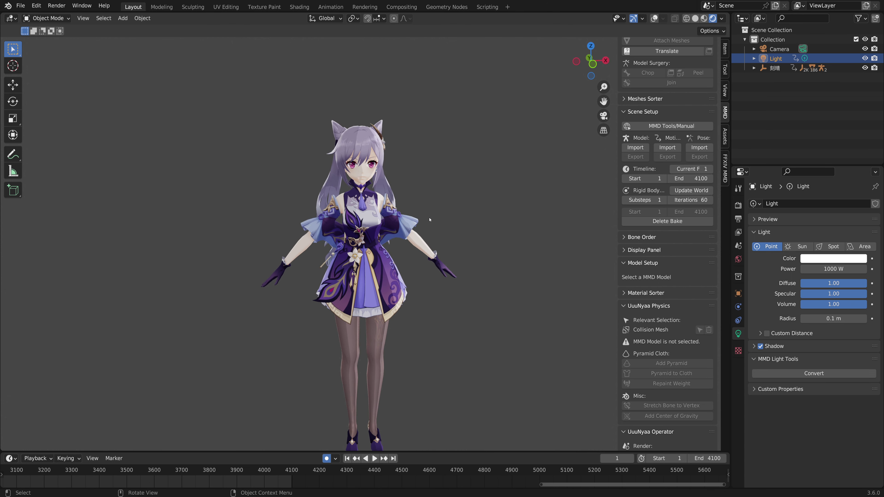
Step: Select the Camera, show the viewport overlays and switch to the camera view
{"action": "left_click", "coordinate": [779, 49]}
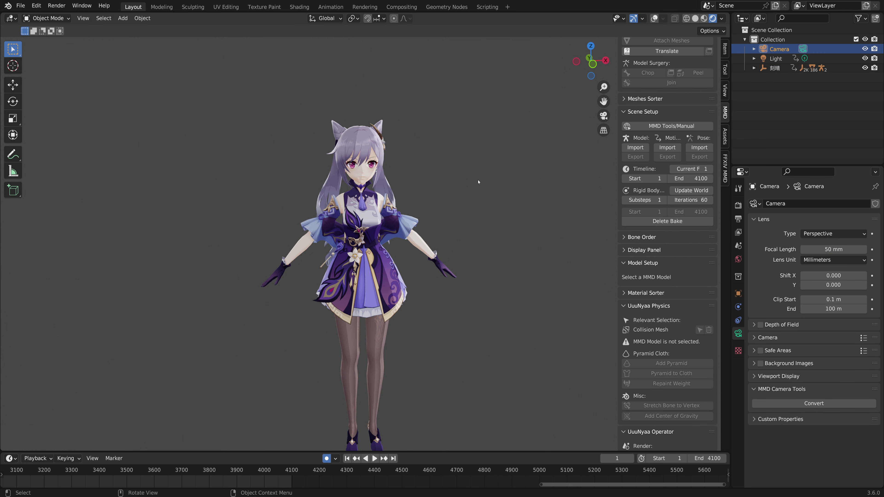
{"action": "scroll", "coordinate": [437, 230], "scroll_direction": "down", "scroll_amount": 2}
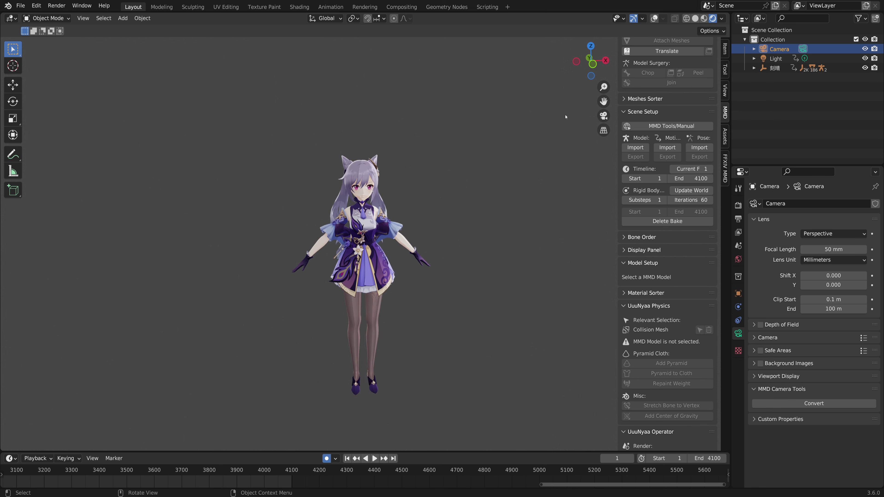
{"action": "left_click", "coordinate": [654, 18]}
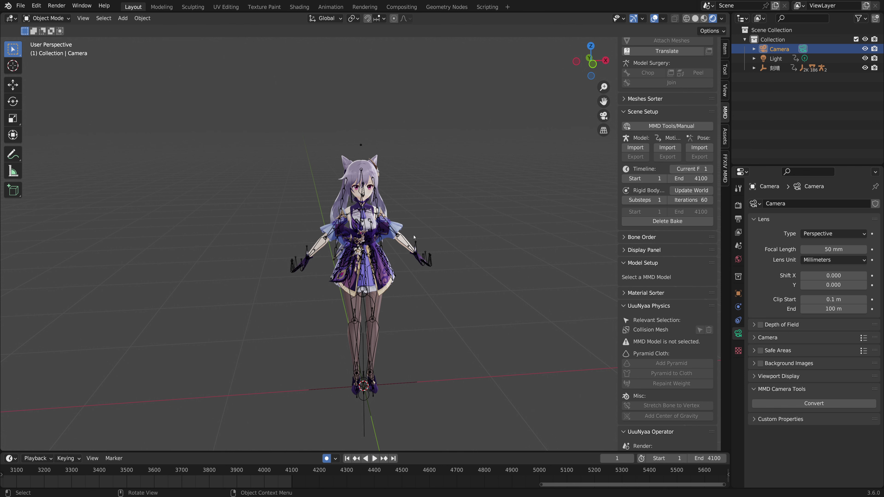
{"action": "key", "text": "KP_0"}
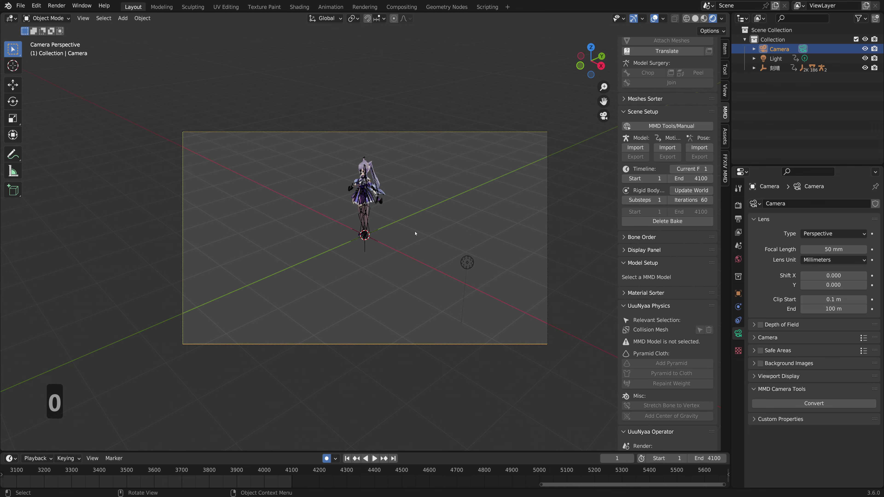
{"action": "key", "text": "g"}
{"action": "right_click", "coordinate": [621, 168]}
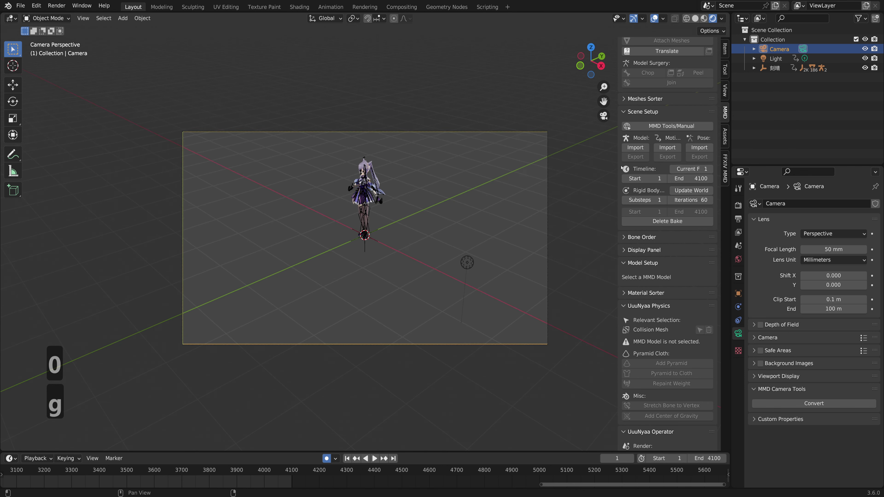
Step: Lock the camera to the view, frame the character centred from the front from head to upper thighs, and release the lock
{"action": "left_click", "coordinate": [726, 90]}
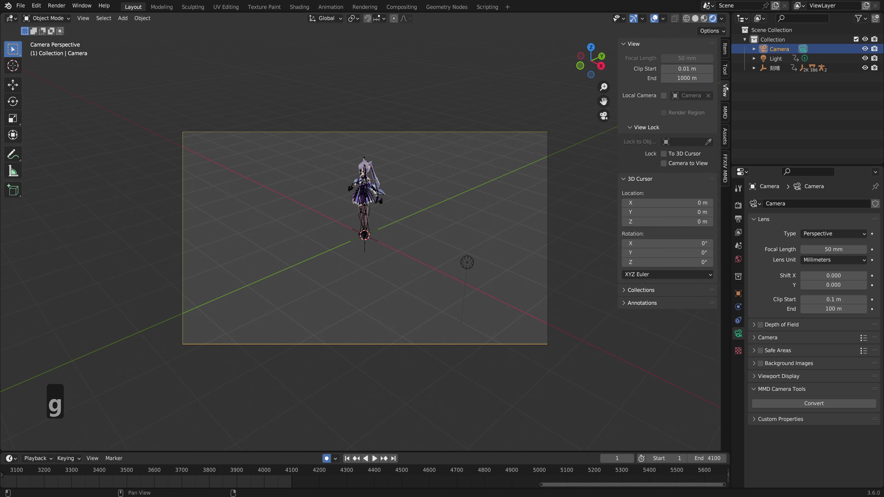
{"action": "left_click", "coordinate": [664, 163]}
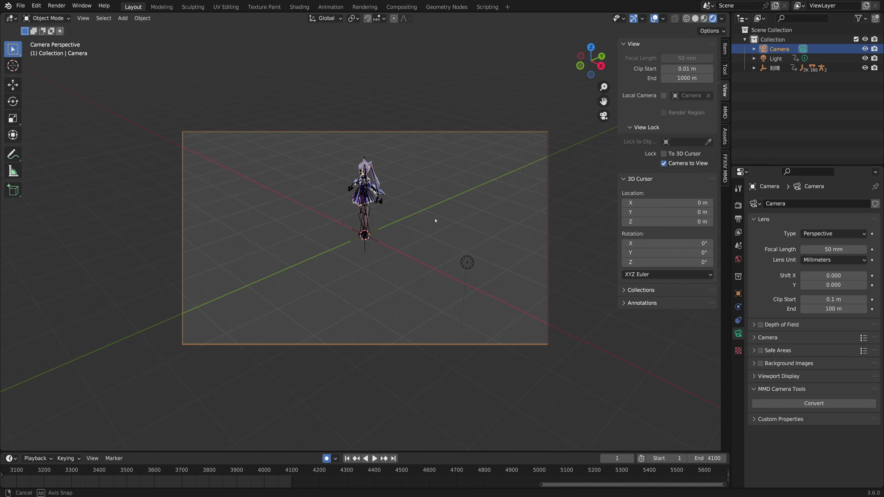
{"action": "mouse_move", "coordinate": [436, 219]}
{"action": "middle_mouse_down"}
{"action": "mouse_move", "coordinate": [539, 192]}
{"action": "mouse_move", "coordinate": [391, 182]}
{"action": "mouse_move", "coordinate": [440, 232]}
{"action": "middle_mouse_up"}
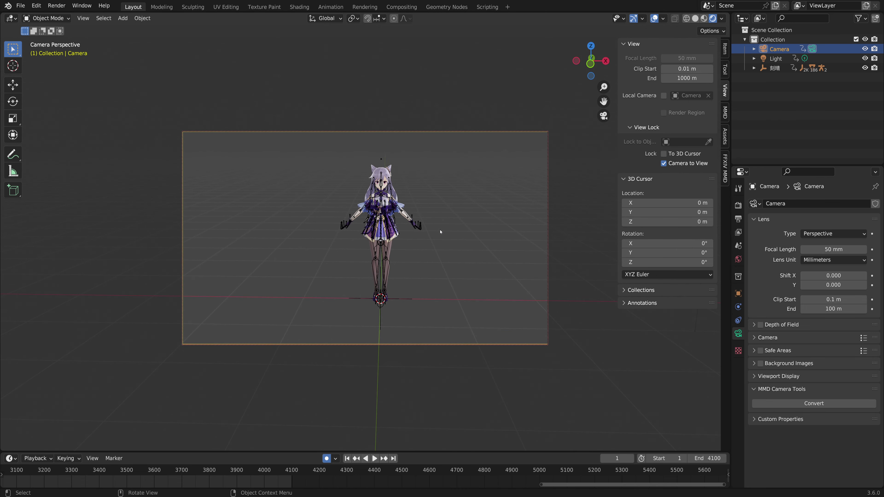
{"action": "middle_click_drag", "start_coordinate": [440, 231], "coordinate": [431, 262]}
{"action": "scroll", "coordinate": [421, 269], "scroll_direction": "up", "scroll_amount": 2}
{"action": "scroll", "coordinate": [420, 268], "scroll_direction": "up", "scroll_amount": 2}
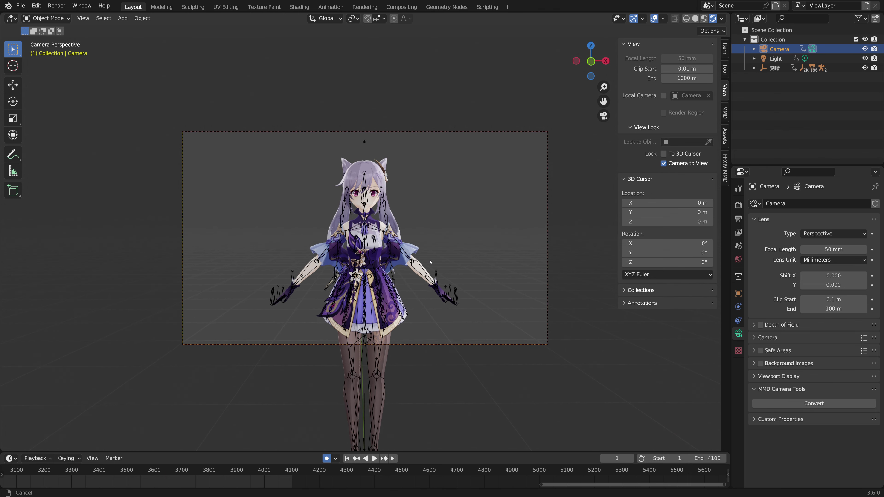
{"action": "left_click", "coordinate": [664, 163]}
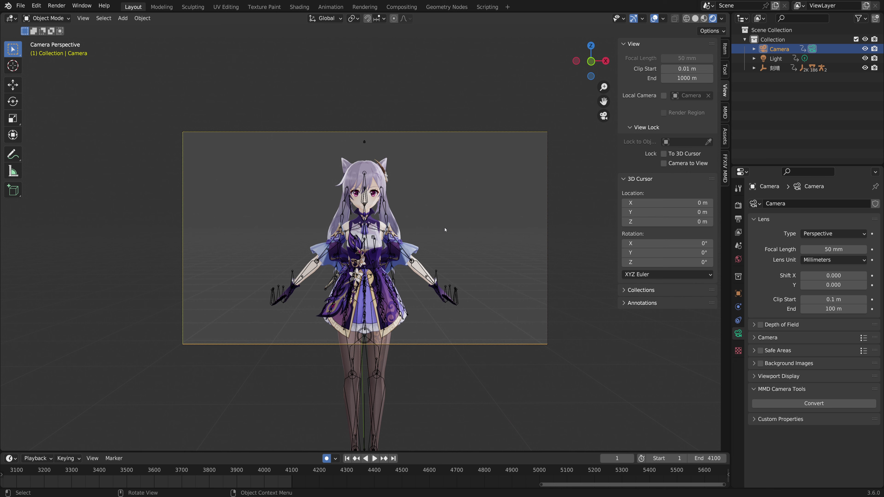
Step: Render the current frame through the camera, close the render result and deselect the camera
{"action": "key", "text": "F12"}
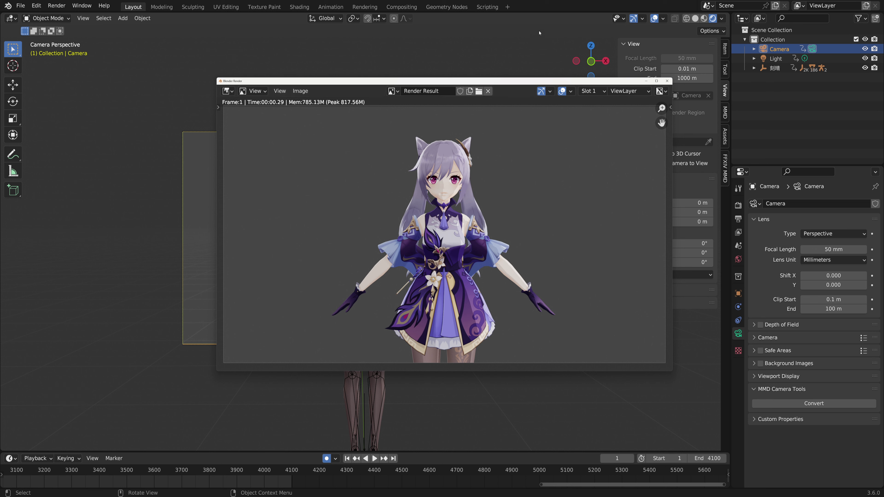
{"action": "key", "text": "Escape"}
{"action": "left_click", "coordinate": [460, 179]}
Step: Play the character's dance animation, watch it through the camera view and stop playback
{"action": "middle_click_drag", "start_coordinate": [445, 206], "coordinate": [440, 261]}
{"action": "key", "text": "space"}
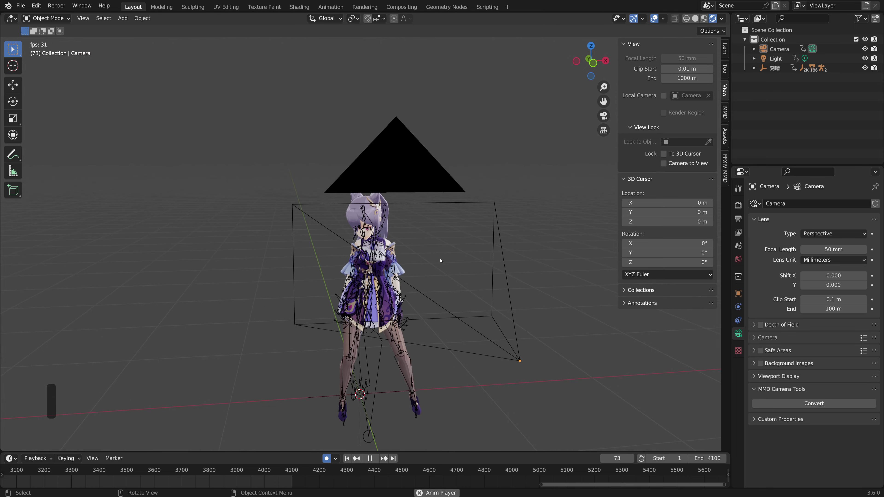
{"action": "key", "text": "KP_0"}
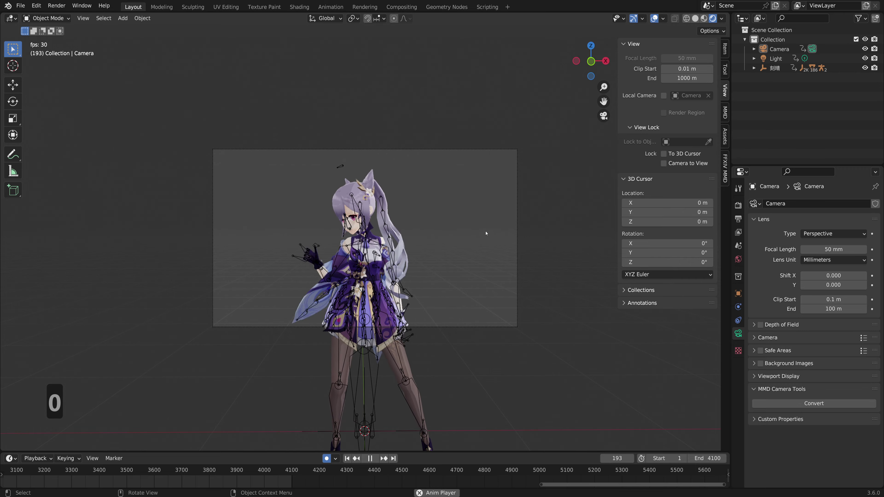
{"action": "scroll", "coordinate": [481, 237], "scroll_direction": "up", "scroll_amount": 3}
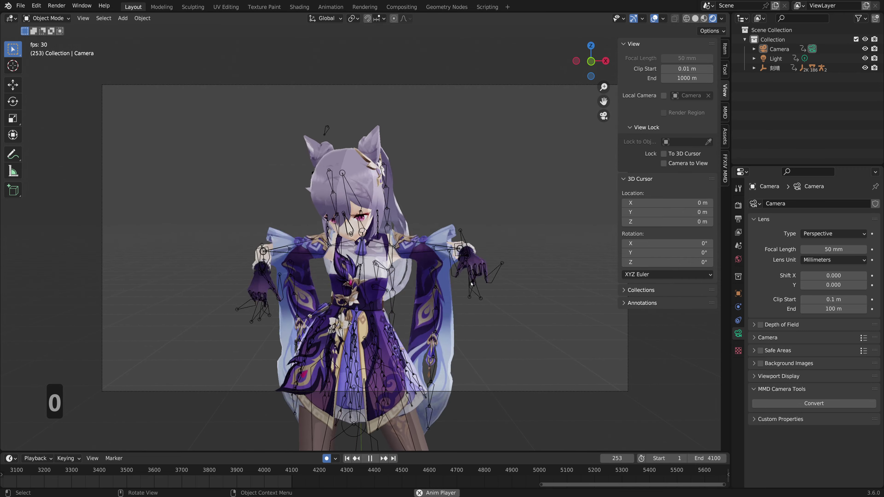
{"action": "key", "text": "space"}
Step: Leave the camera view, select the camera and view the format presets in the scene's output settings
{"action": "middle_click_drag", "start_coordinate": [423, 228], "coordinate": [536, 241]}
{"action": "scroll", "coordinate": [450, 243], "scroll_direction": "down", "scroll_amount": 2}
{"action": "left_click", "coordinate": [463, 261]}
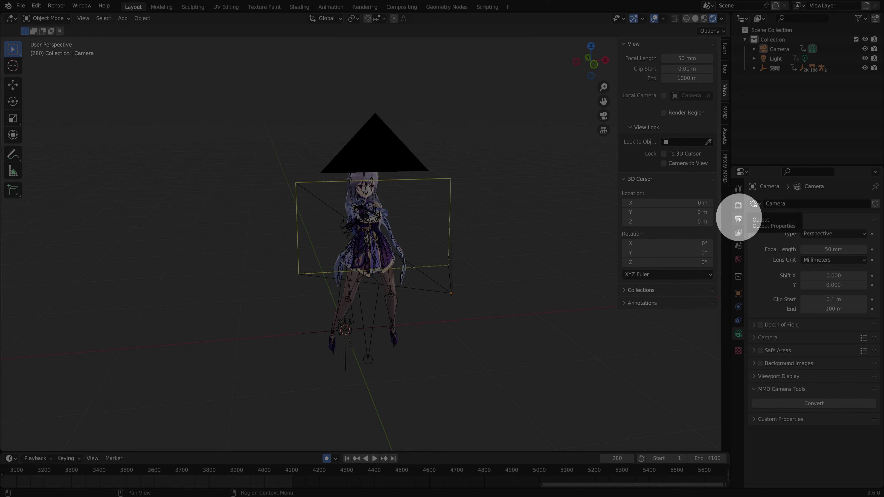
{"action": "left_click", "coordinate": [738, 219]}
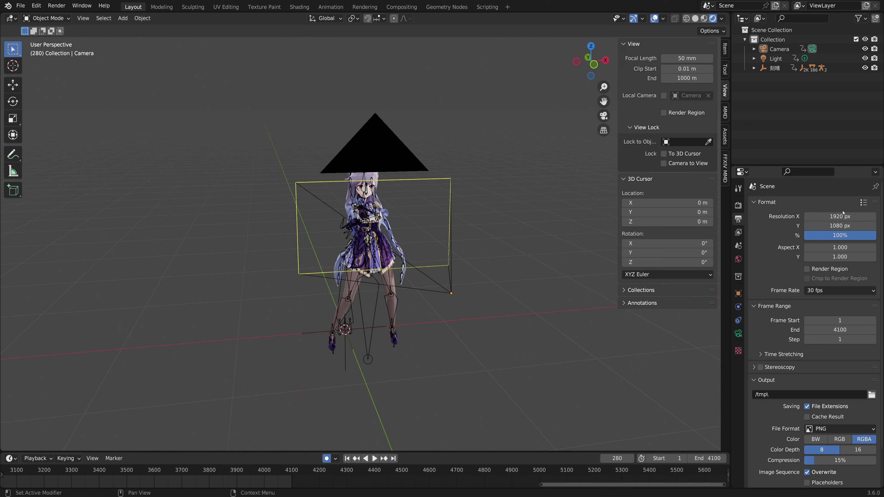
{"action": "left_click", "coordinate": [864, 203]}
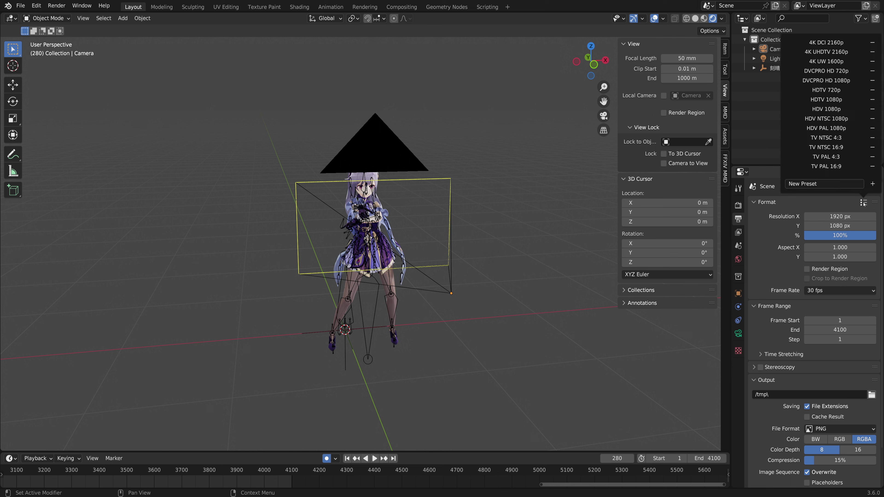
{"action": "left_click", "coordinate": [826, 100]}
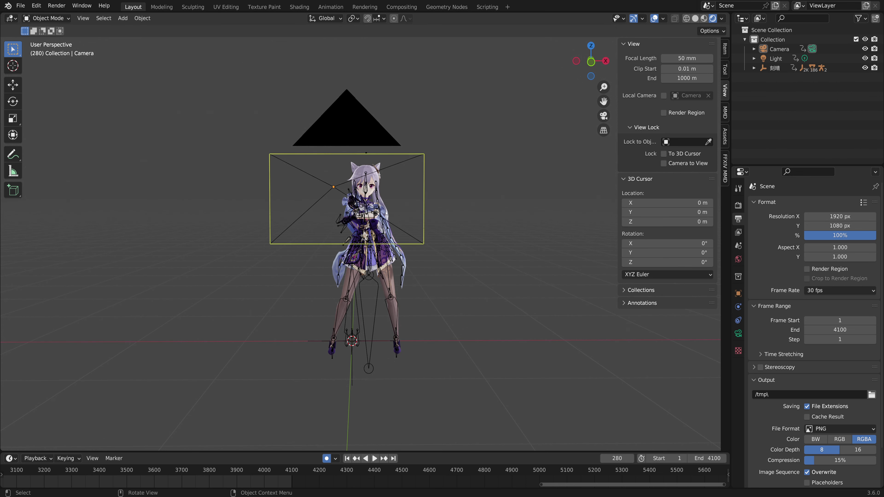
{"action": "middle_click_drag", "start_coordinate": [405, 215], "coordinate": [396, 245], "text": "shift"}
{"action": "scroll", "coordinate": [441, 251], "scroll_direction": "up", "scroll_amount": 1}
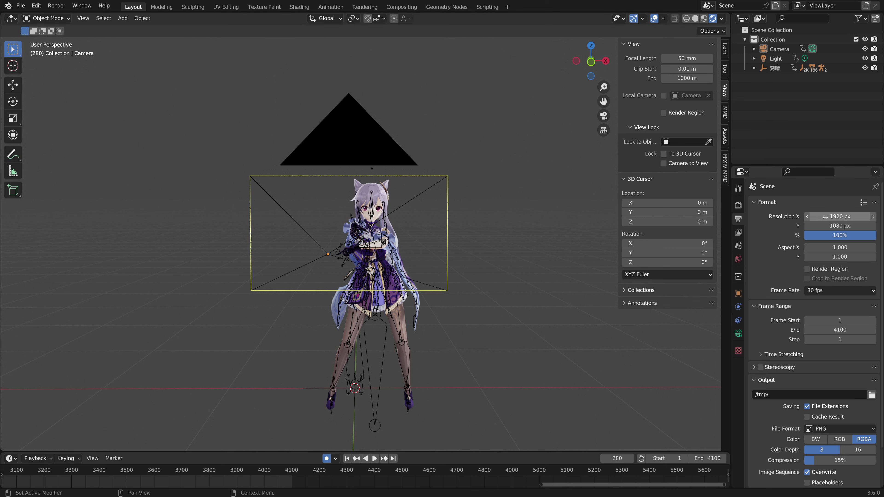
Step: Set the render resolution to 1000 px in X and 1000 px in Y
{"action": "left_click", "coordinate": [834, 216]}
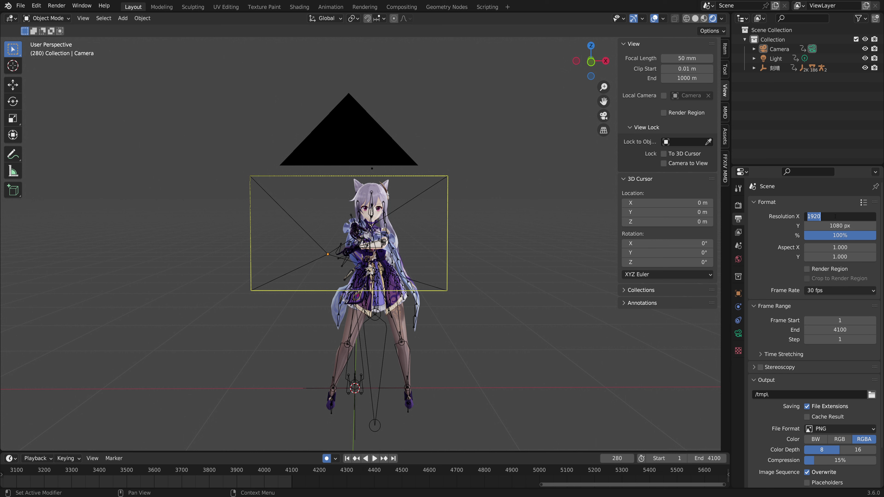
{"action": "type", "text": "1000"}
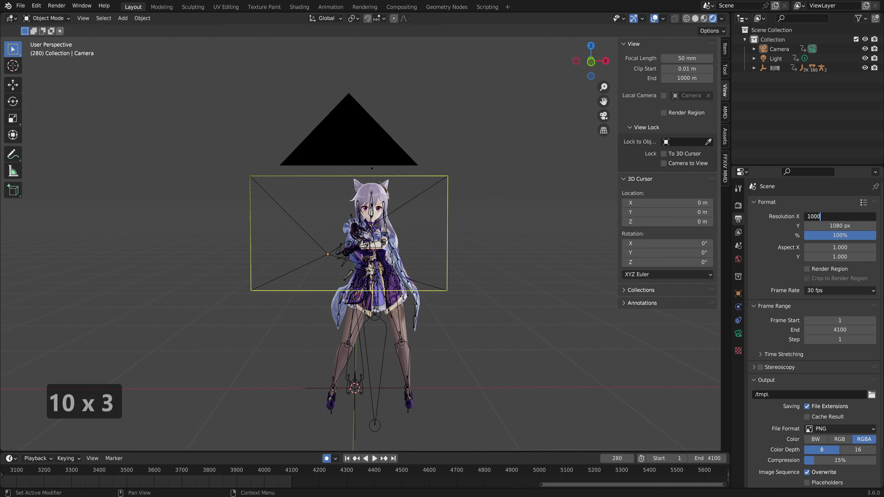
{"action": "left_click", "coordinate": [824, 226]}
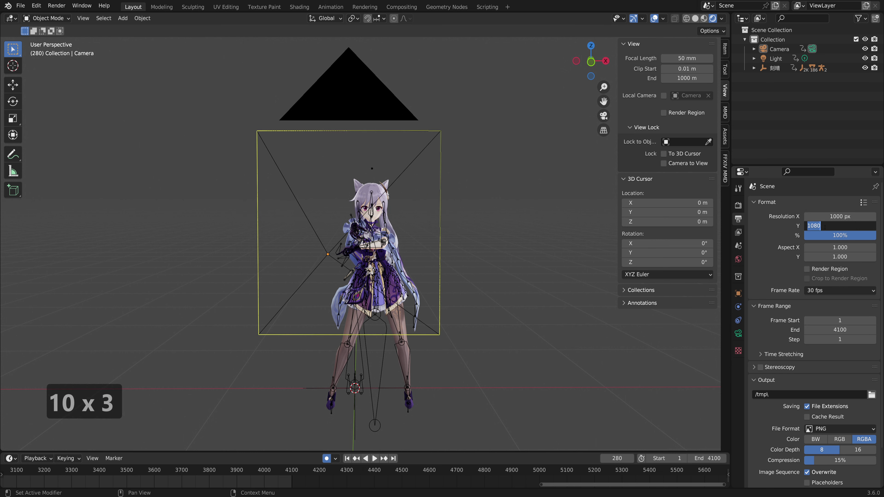
{"action": "type", "text": "1000"}
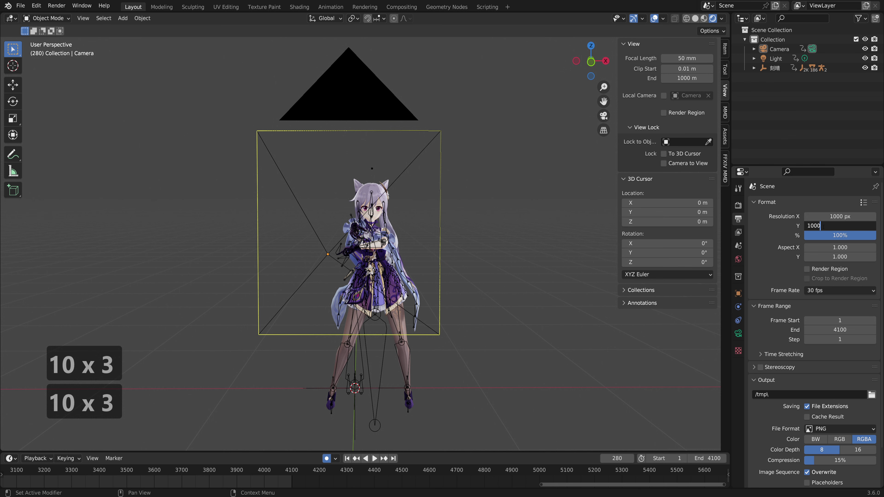
{"action": "key", "text": "Return"}
Step: Look at the square camera frame from the side and return to the camera view
{"action": "key", "text": "g"}
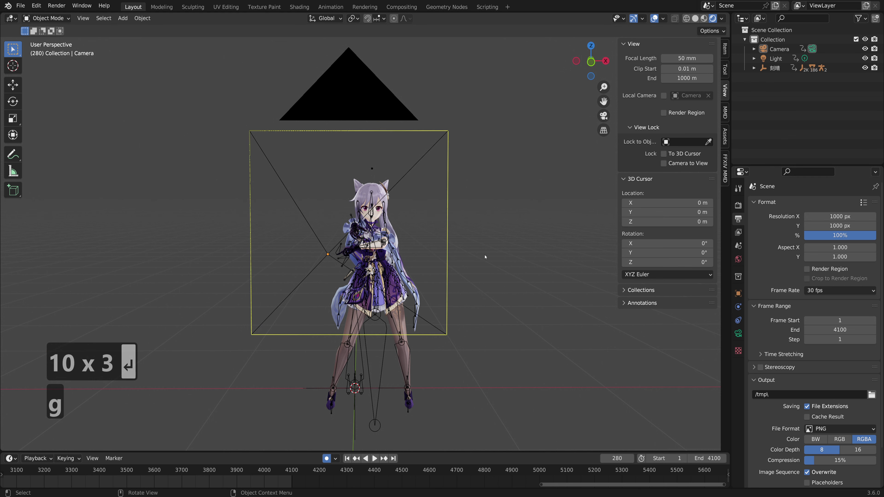
{"action": "scroll", "coordinate": [484, 258], "scroll_direction": "down", "scroll_amount": 1}
{"action": "middle_click_drag", "start_coordinate": [484, 258], "coordinate": [508, 248]}
{"action": "right_click", "coordinate": [470, 272]}
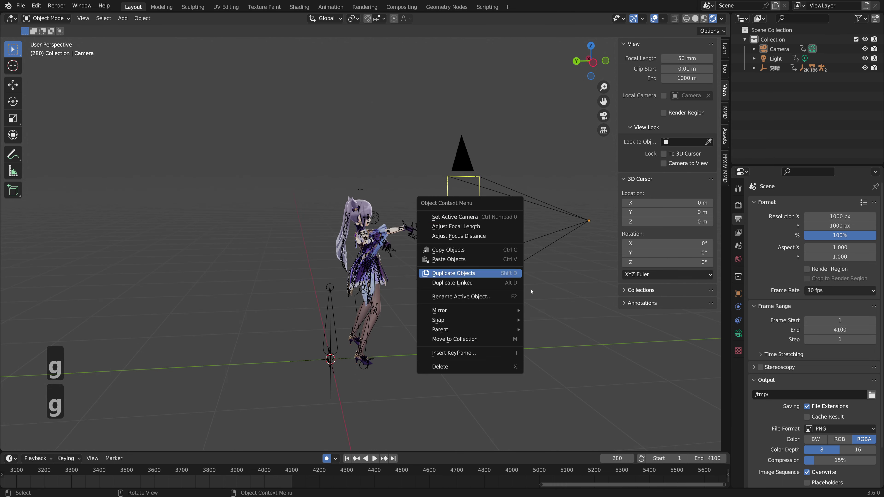
{"action": "middle_click_drag", "start_coordinate": [542, 324], "coordinate": [563, 308]}
{"action": "middle_click_drag", "start_coordinate": [449, 195], "coordinate": [367, 249]}
{"action": "key", "text": "KP_0"}
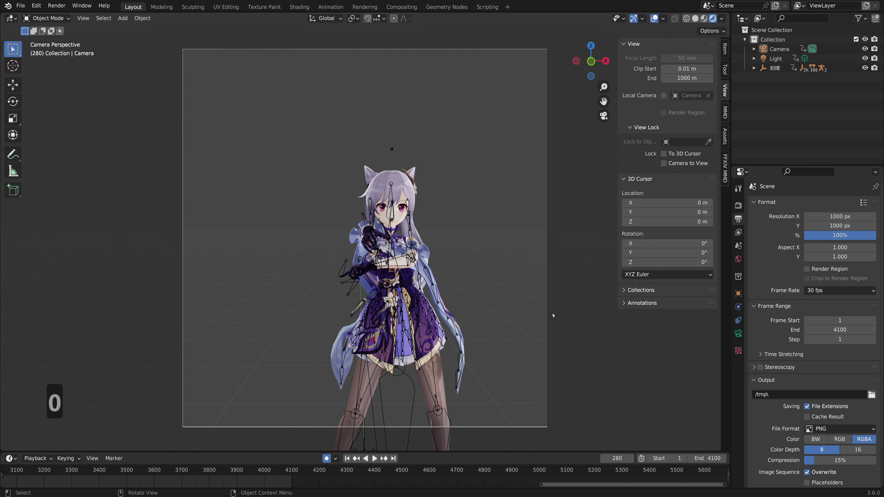
Step: Try the TV PAL 16:9 and TV PAL 4:3 format presets on the camera frame
{"action": "left_click", "coordinate": [864, 202]}
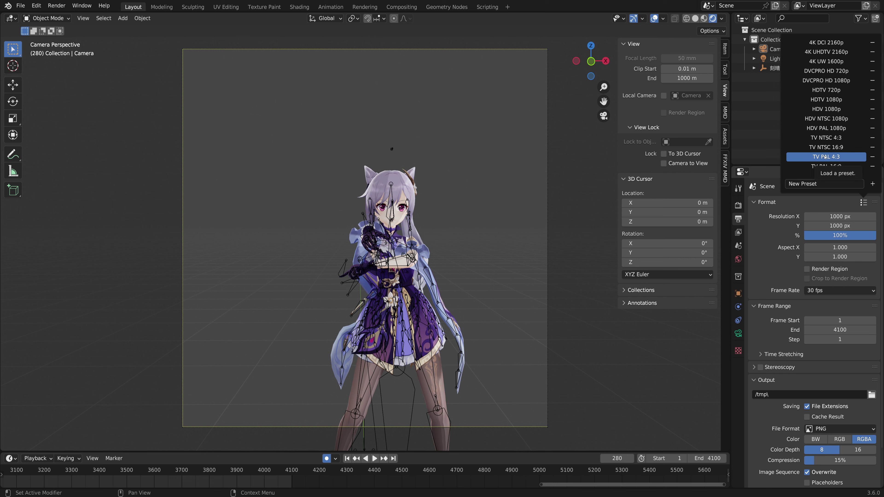
{"action": "left_click", "coordinate": [826, 166]}
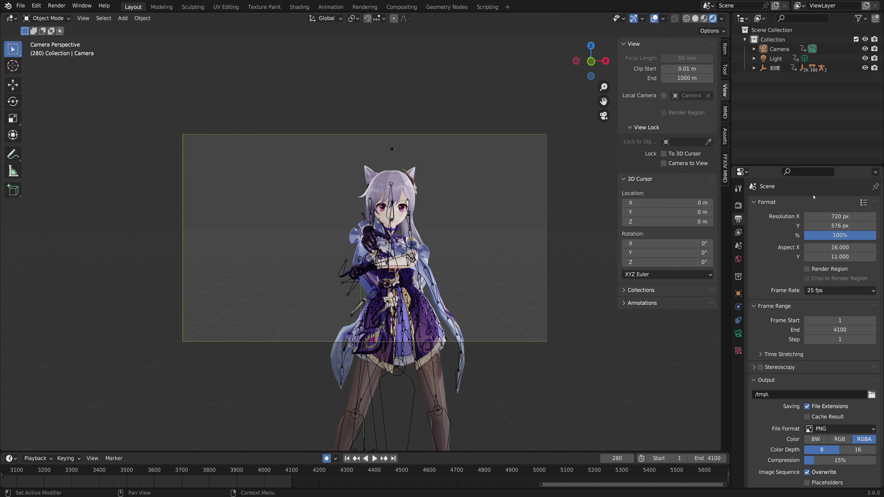
{"action": "left_click", "coordinate": [863, 203]}
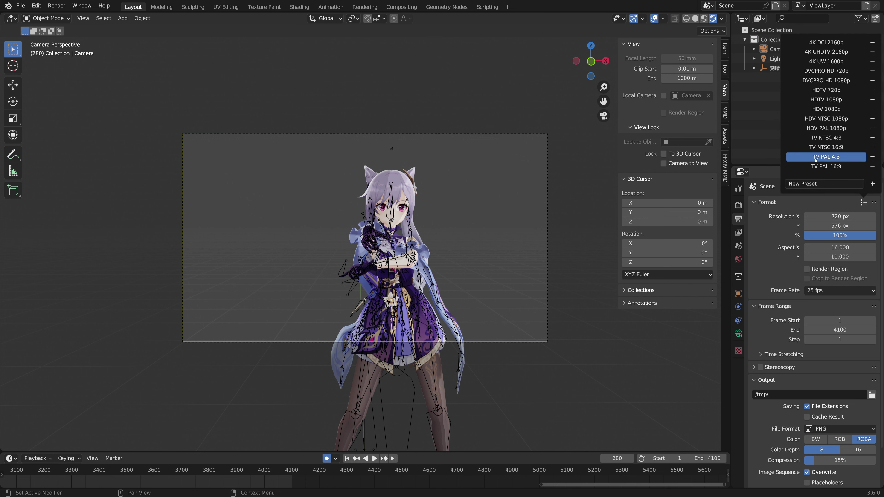
{"action": "left_click", "coordinate": [827, 157]}
{"action": "left_click", "coordinate": [861, 203]}
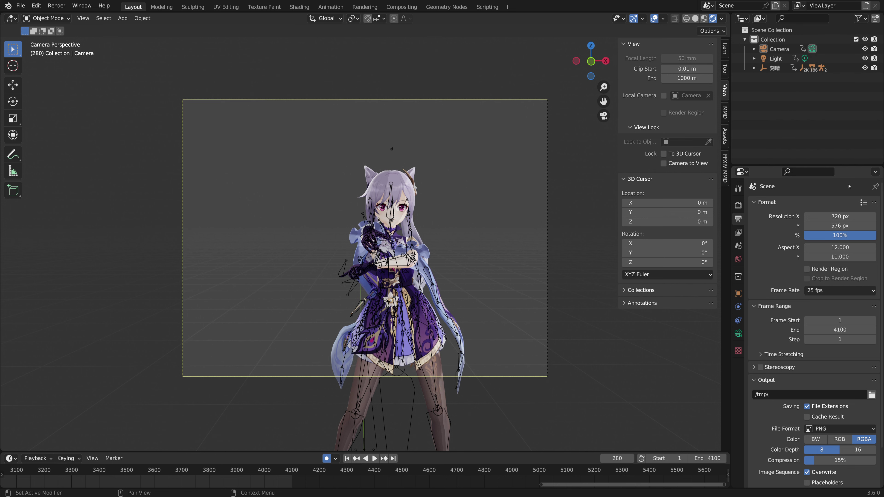
Step: Apply the HDTV 1080p format preset to the render output
{"action": "left_click", "coordinate": [863, 202]}
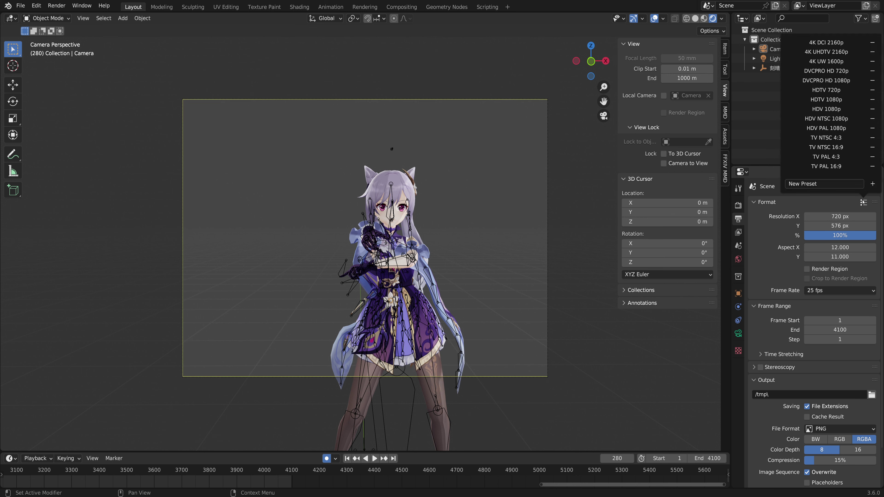
{"action": "left_click", "coordinate": [825, 101]}
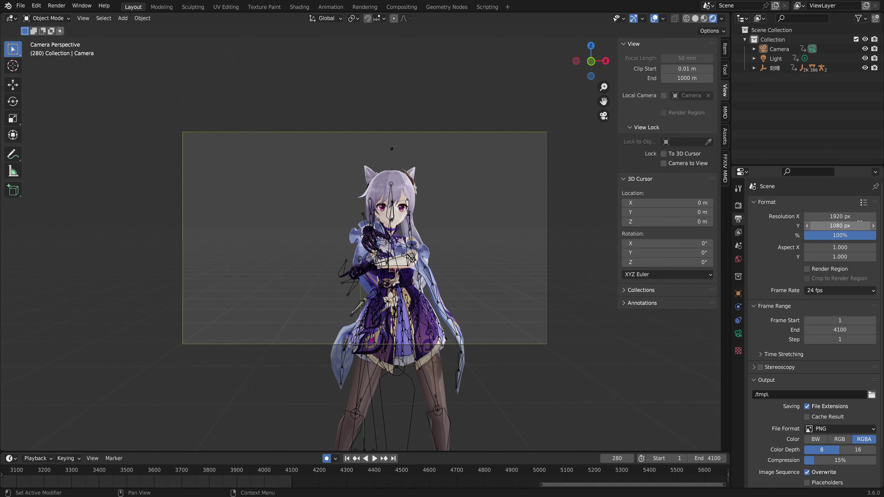
{"action": "left_click", "coordinate": [864, 203]}
{"action": "left_click", "coordinate": [863, 203]}
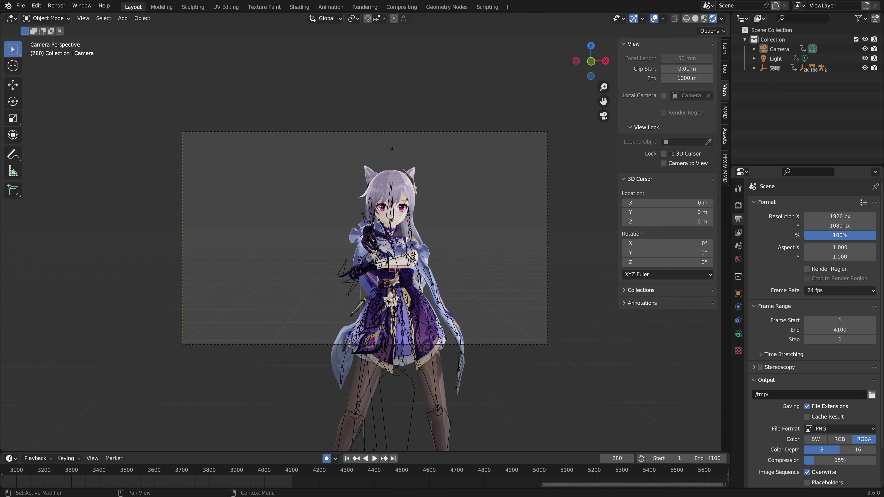
Step: Try a resolution scale of 200% and set it back to 100%
{"action": "left_click", "coordinate": [842, 236]}
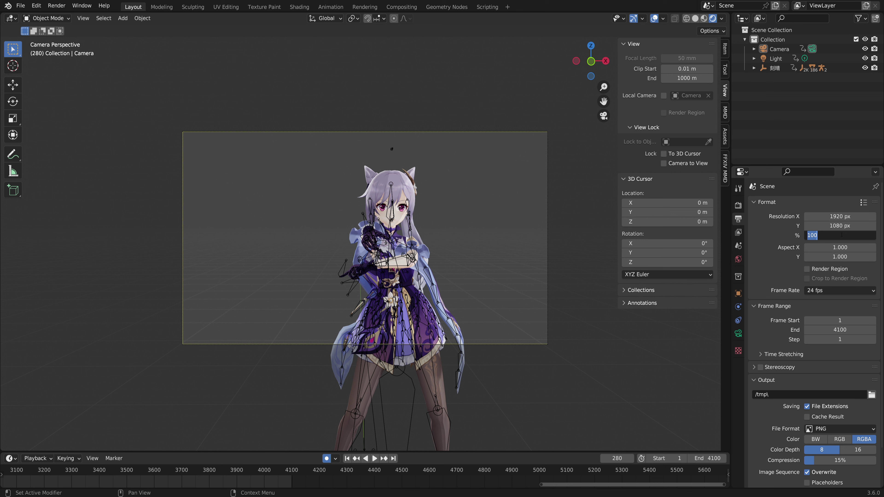
{"action": "type", "text": "200"}
{"action": "key", "text": "Return"}
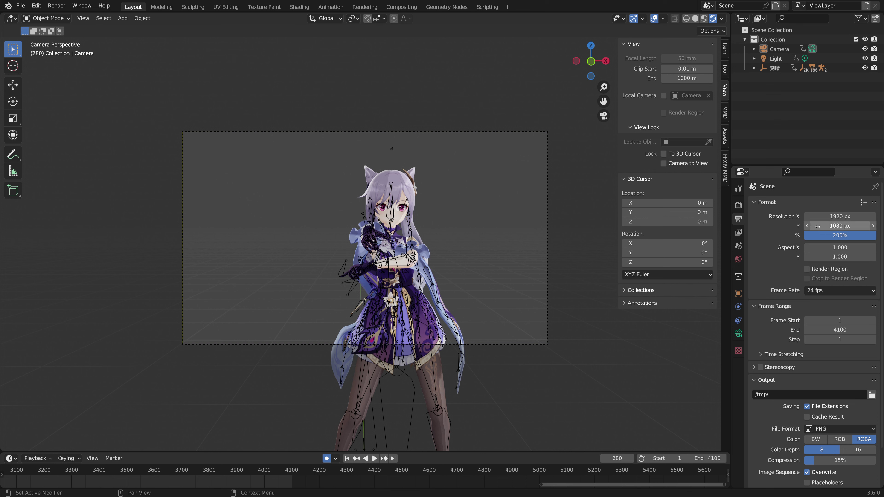
{"action": "left_click", "coordinate": [827, 237]}
{"action": "type", "text": "100"}
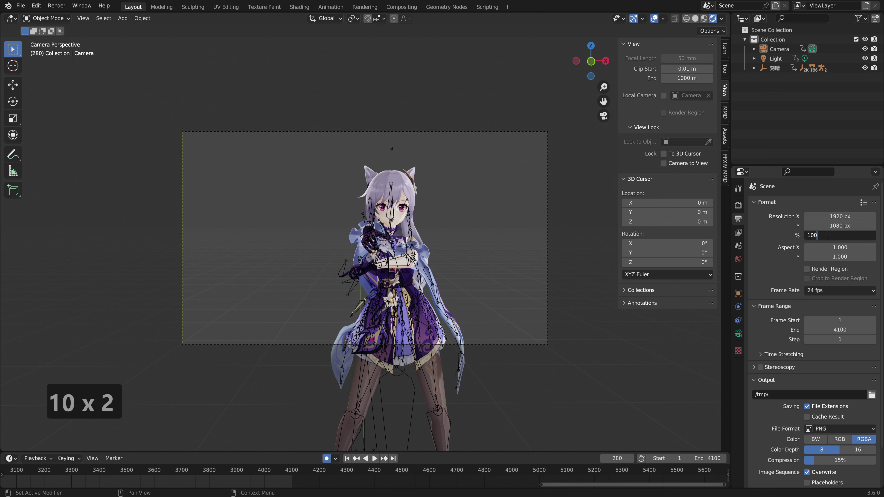
{"action": "key", "text": "Return"}
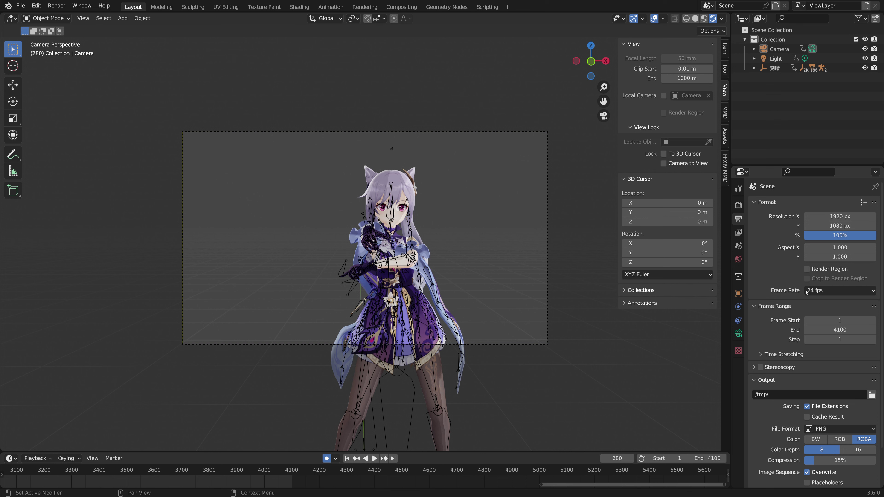
Step: Set the frame rate to 240 fps, play the dance to judge its speed and stop playback
{"action": "left_click", "coordinate": [831, 292]}
{"action": "scroll", "coordinate": [341, 386], "scroll_direction": "down", "scroll_amount": 3}
{"action": "scroll", "coordinate": [492, 482], "scroll_direction": "down", "scroll_amount": 6}
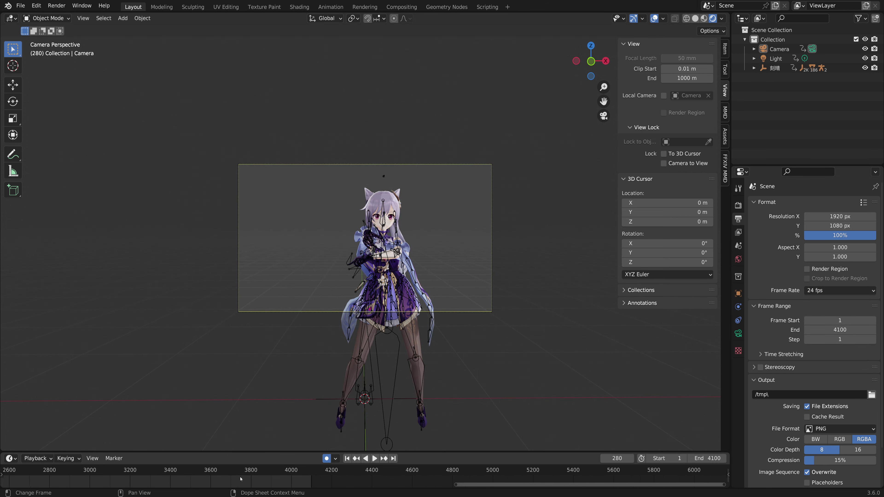
{"action": "middle_click_drag", "start_coordinate": [492, 482], "coordinate": [602, 483]}
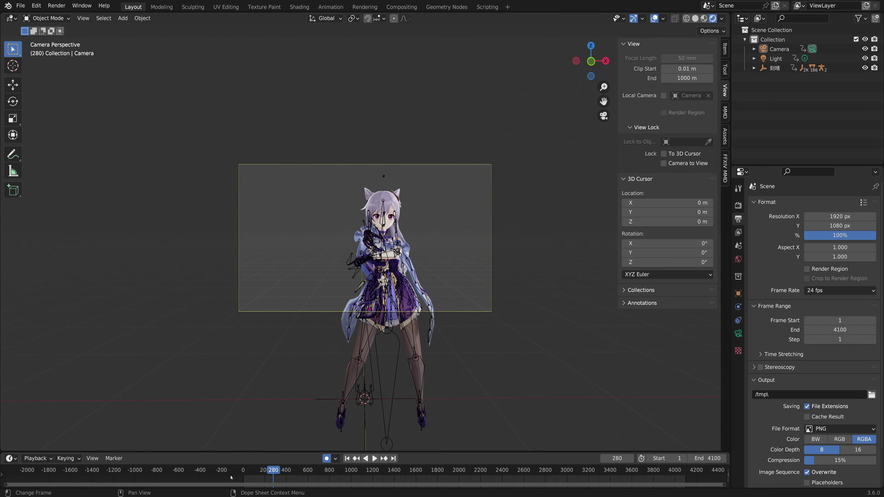
{"action": "left_click", "coordinate": [834, 291]}
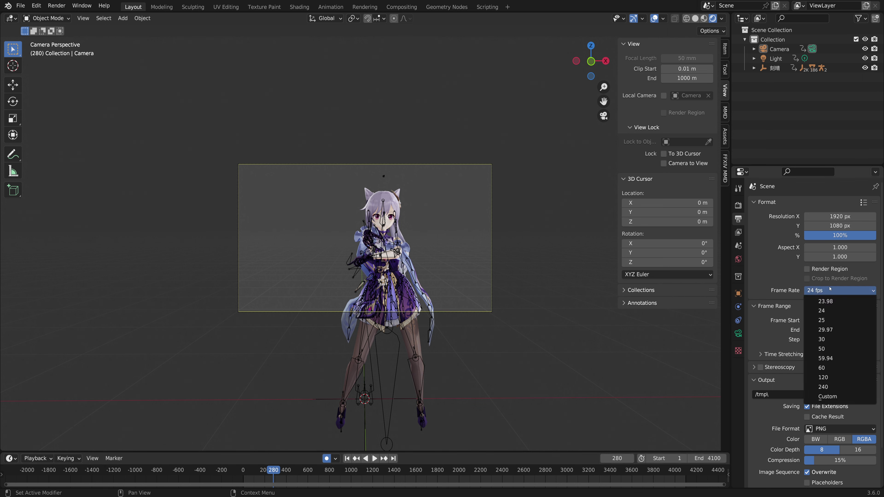
{"action": "left_click", "coordinate": [831, 387]}
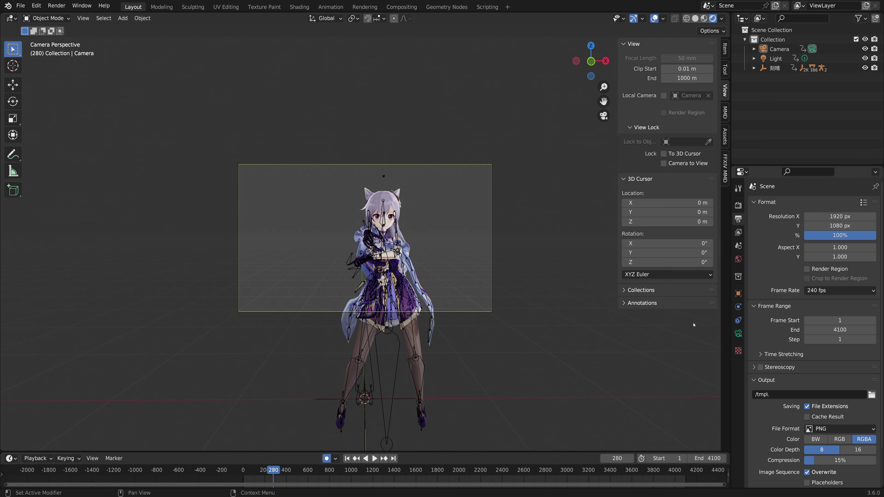
{"action": "key", "text": "space"}
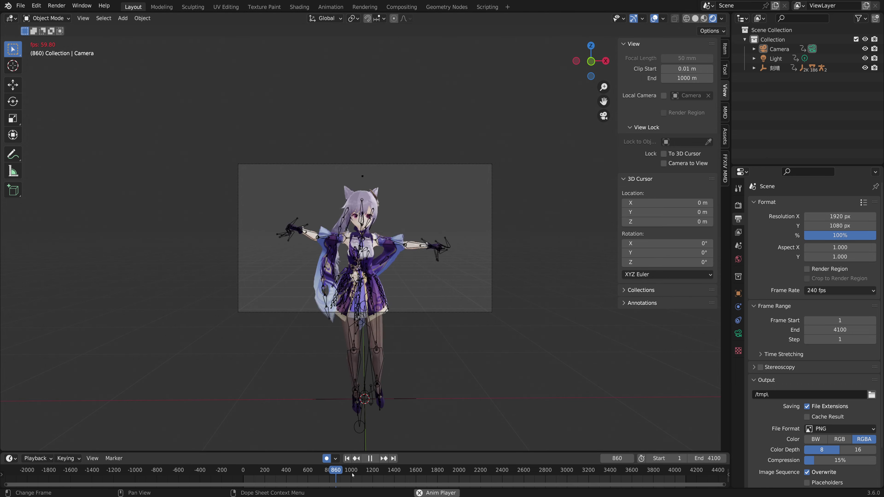
{"action": "key", "text": "space"}
Step: Try the 24 fps frame rate and switch to 23.98 fps
{"action": "left_click", "coordinate": [828, 291]}
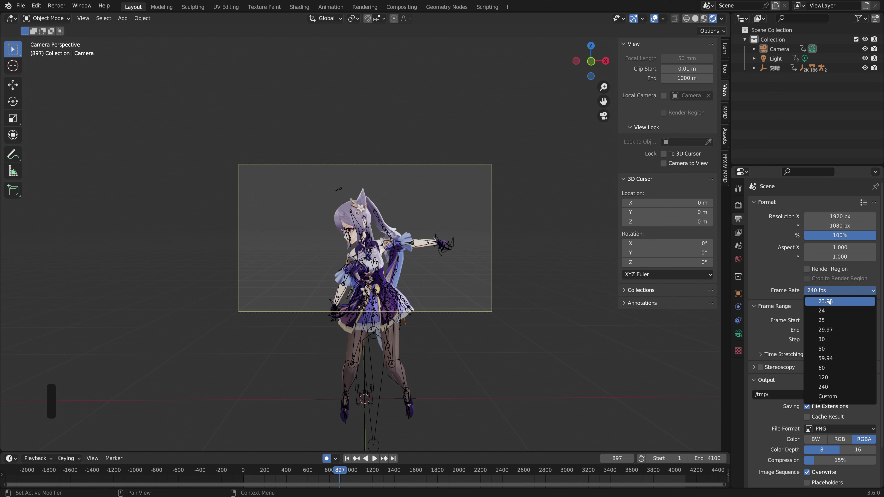
{"action": "left_click", "coordinate": [830, 311]}
{"action": "left_click", "coordinate": [835, 290]}
{"action": "left_click", "coordinate": [825, 301]}
{"action": "left_click", "coordinate": [835, 291]}
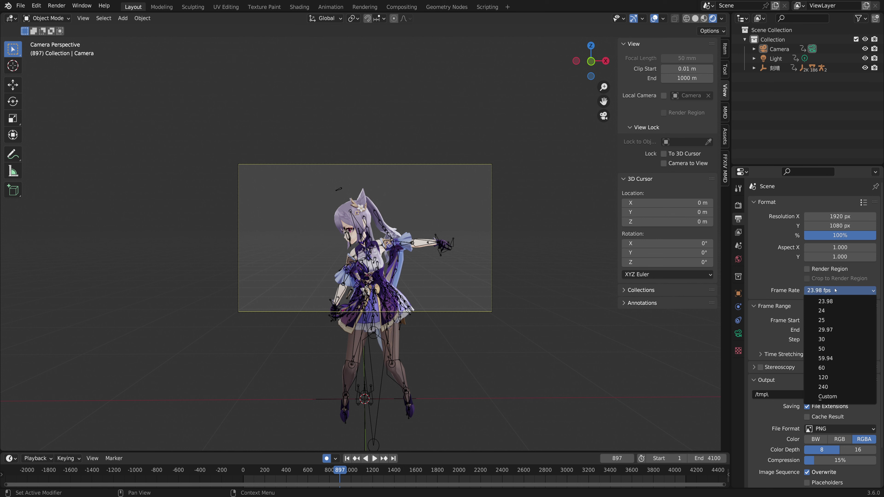
{"action": "left_click", "coordinate": [836, 290]}
{"action": "left_click", "coordinate": [835, 290]}
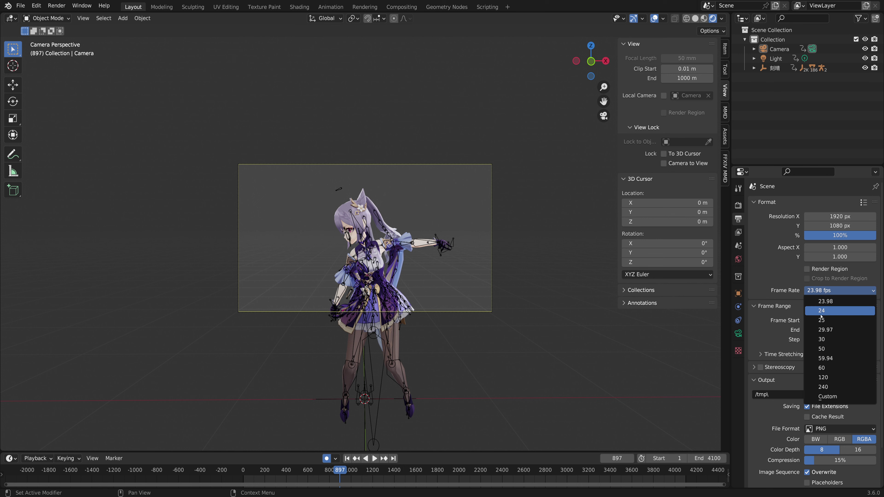
Step: Set a custom frame rate of 5 fps, play the dance at that speed and stop playback
{"action": "left_click", "coordinate": [828, 397]}
{"action": "left_click", "coordinate": [834, 301]}
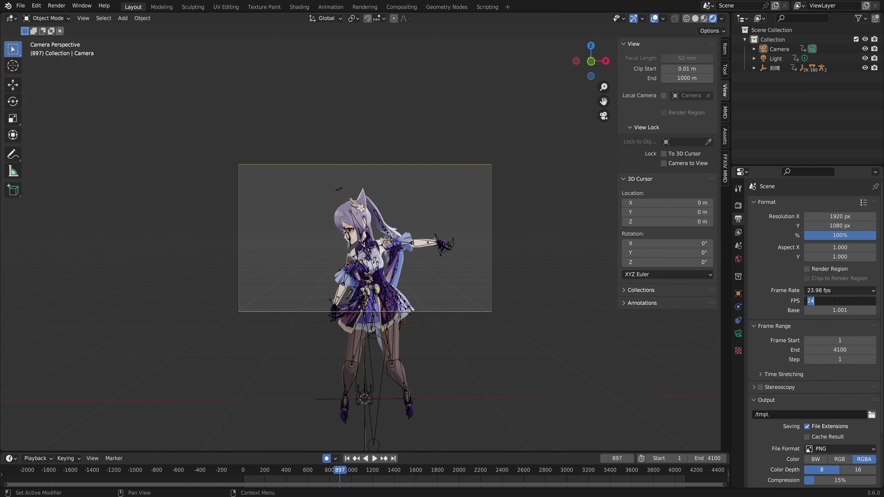
{"action": "type", "text": "5"}
{"action": "key", "text": "Return"}
{"action": "key", "text": "space"}
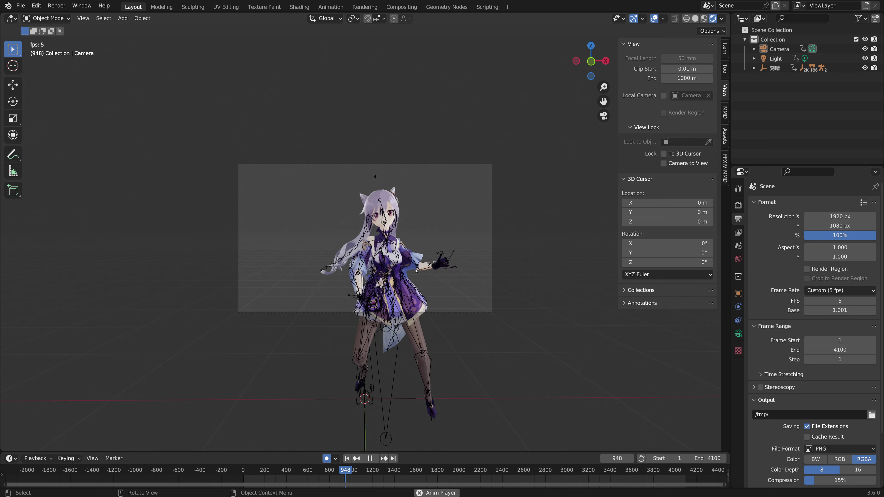
{"action": "key", "text": "space"}
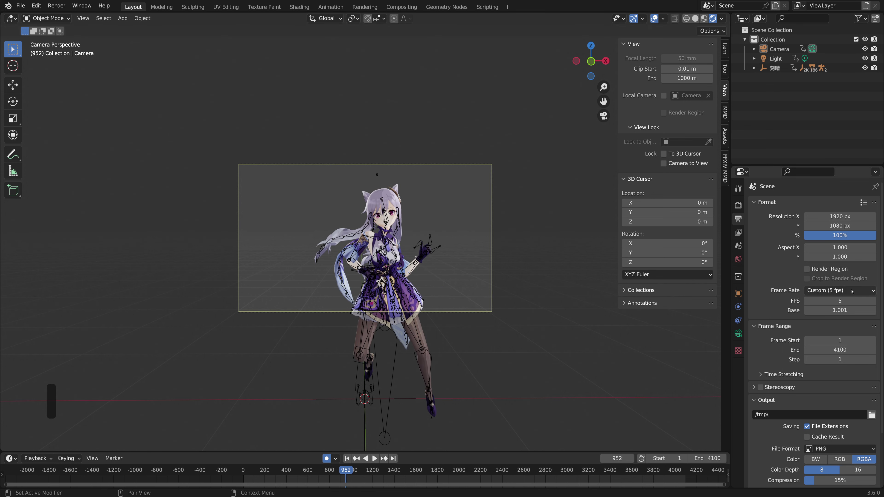
{"action": "left_click", "coordinate": [826, 290]}
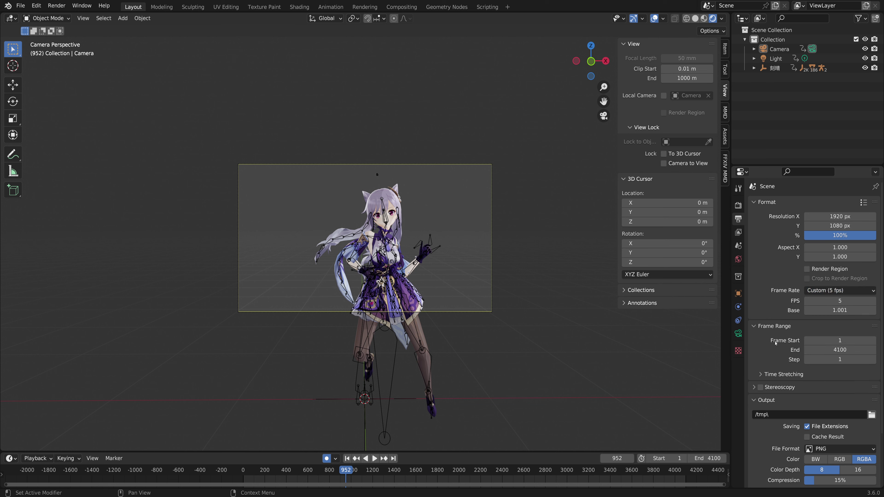
Step: Set the output frame rate to the 30 fps preset
{"action": "left_click", "coordinate": [833, 300]}
{"action": "key", "text": "Escape"}
{"action": "left_click", "coordinate": [833, 292]}
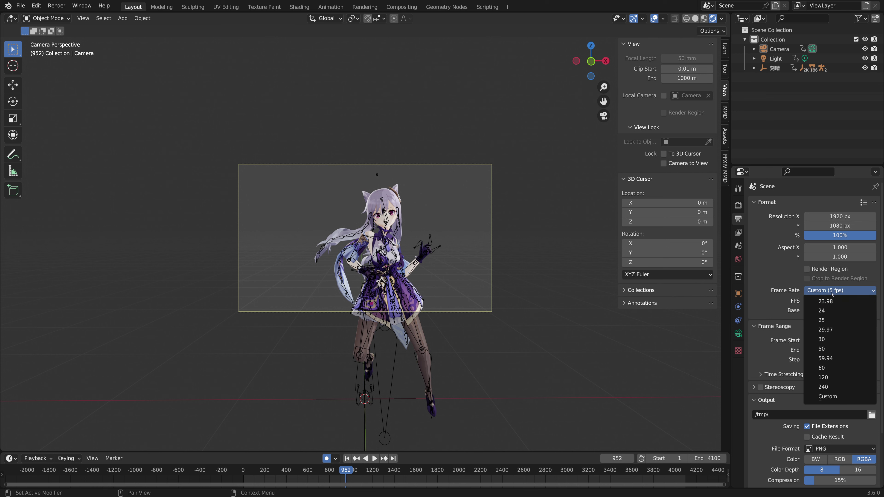
{"action": "left_click", "coordinate": [830, 339]}
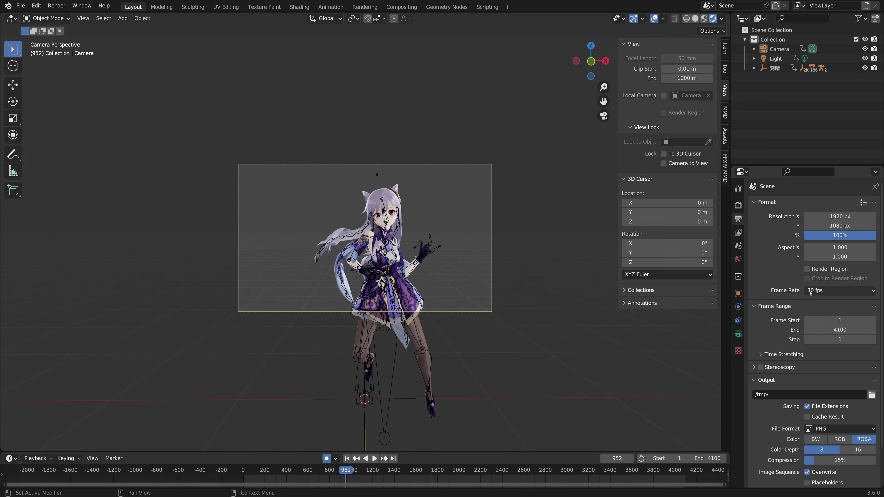
Step: Play the dance to check its speed and frame rate read-out, and stop playback
{"action": "key", "text": "space"}
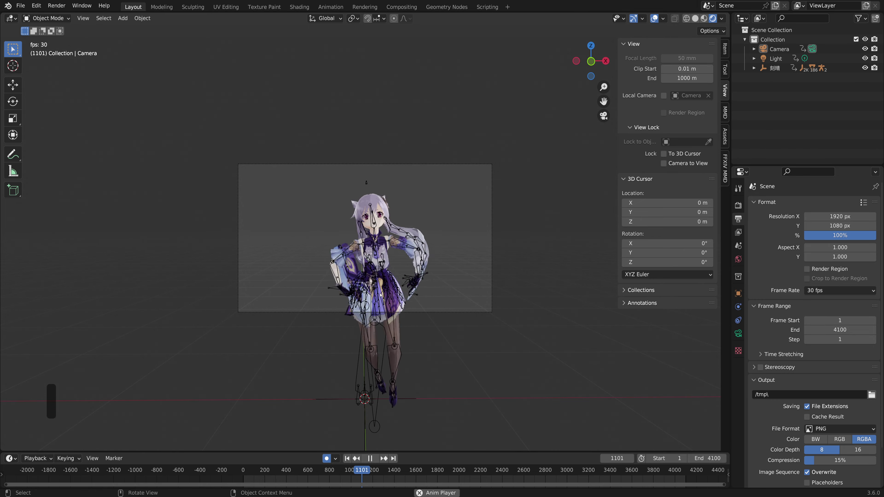
{"action": "key", "text": "space"}
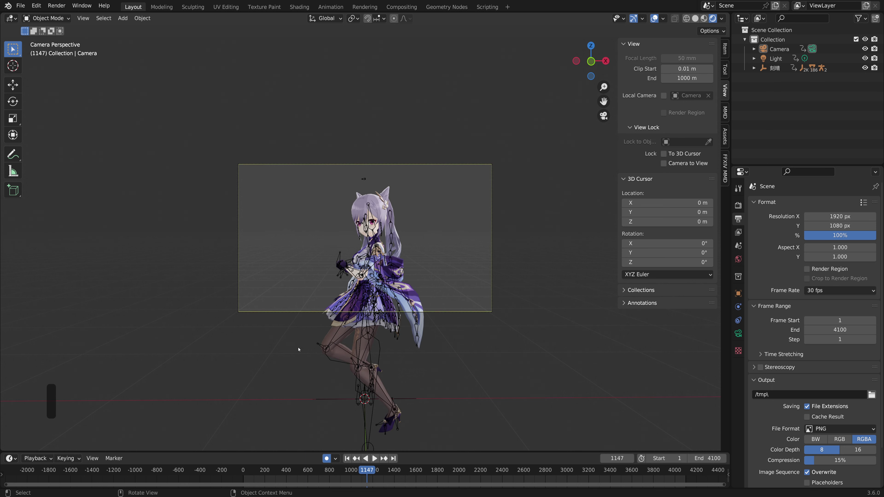
{"action": "key", "text": "space"}
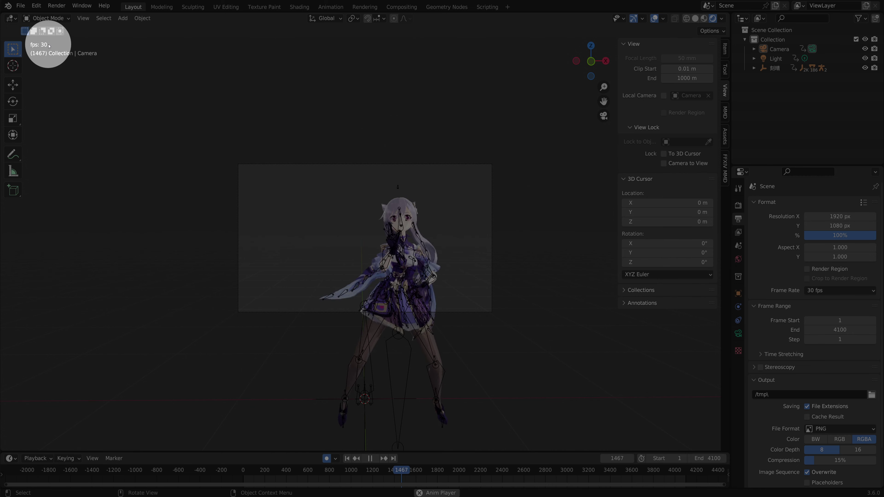
{"action": "left_click", "coordinate": [103, 18]}
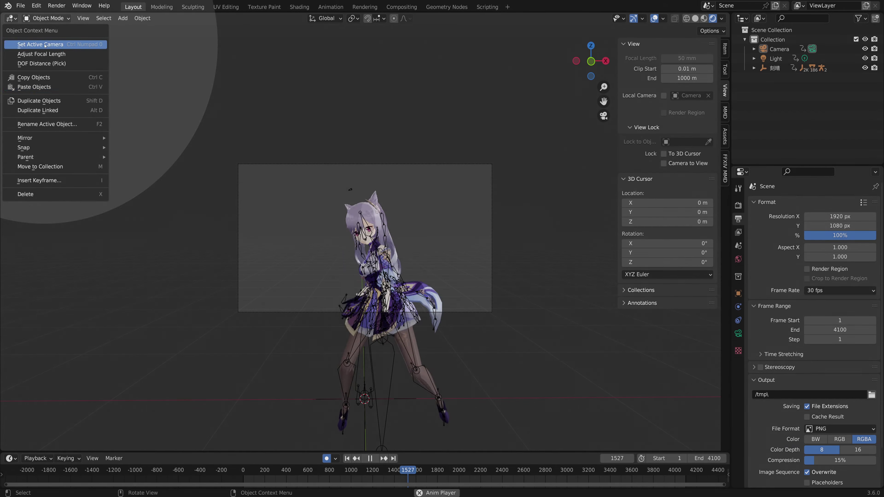
{"action": "key", "text": "space"}
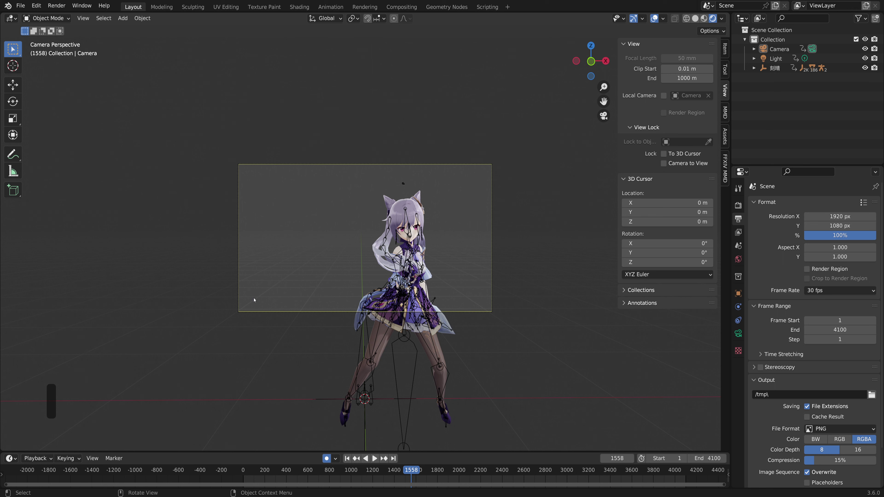
Step: Set the playback sync mode to Sync to Audio, play the dance with it, and return to the first frame
{"action": "left_click", "coordinate": [36, 458]}
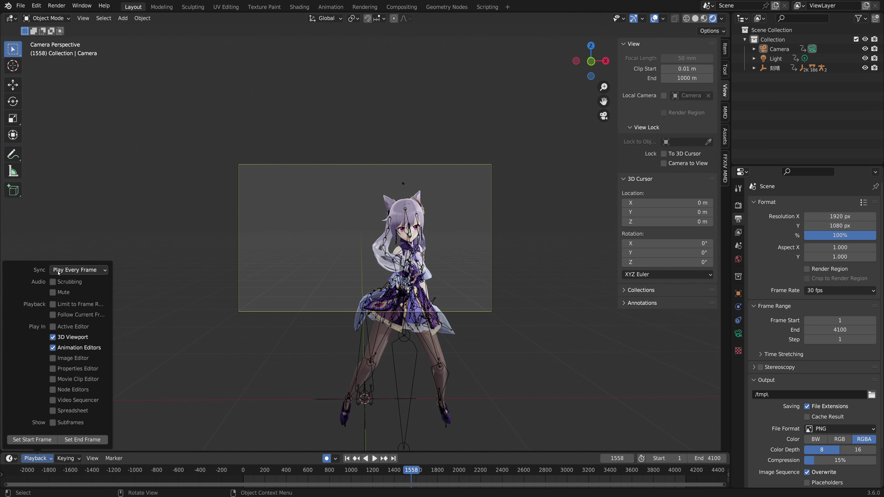
{"action": "left_click", "coordinate": [104, 271]}
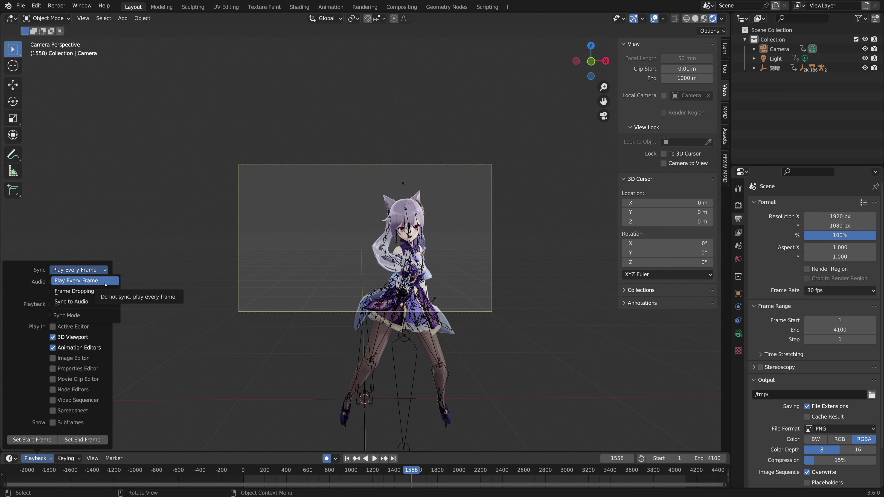
{"action": "left_click", "coordinate": [75, 302]}
{"action": "key", "text": "space"}
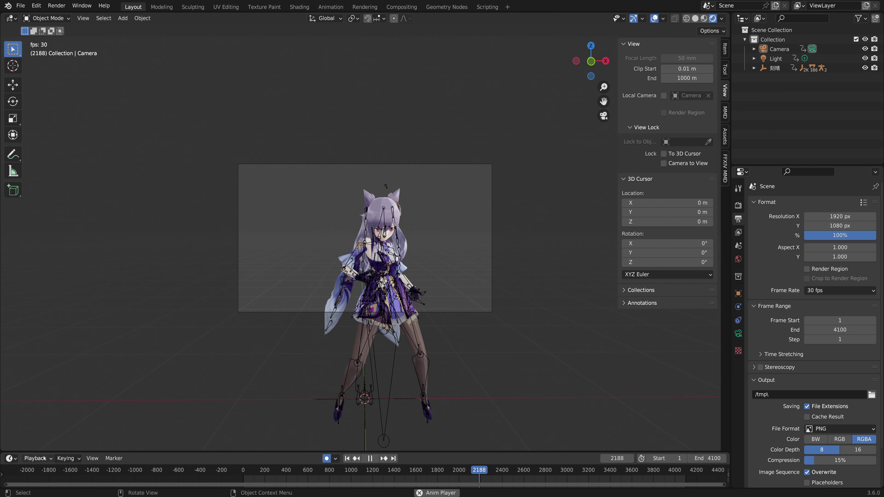
{"action": "left_click", "coordinate": [36, 458]}
{"action": "key", "text": "space"}
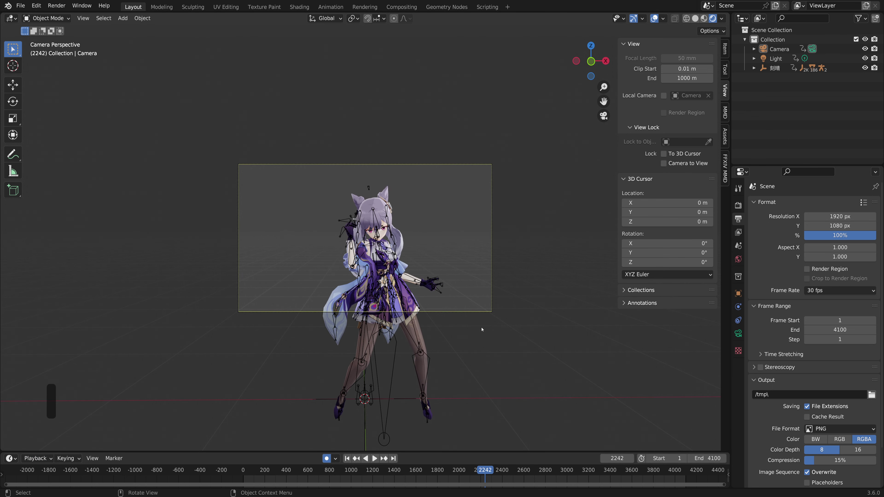
{"action": "left_click", "coordinate": [346, 459]}
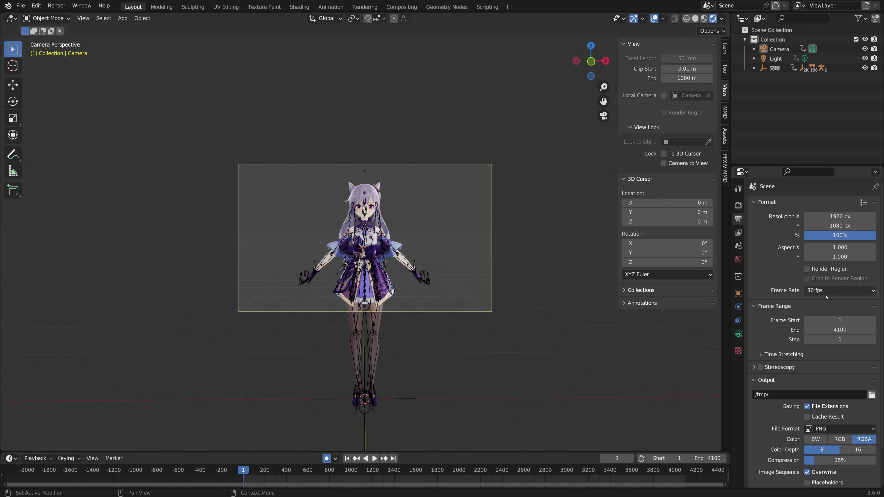
Step: Expand the Time Stretching settings of the frame range and set the New value to 200
{"action": "scroll", "coordinate": [783, 296], "scroll_direction": "down", "scroll_amount": 3}
{"action": "scroll", "coordinate": [762, 291], "scroll_direction": "down", "scroll_amount": 1}
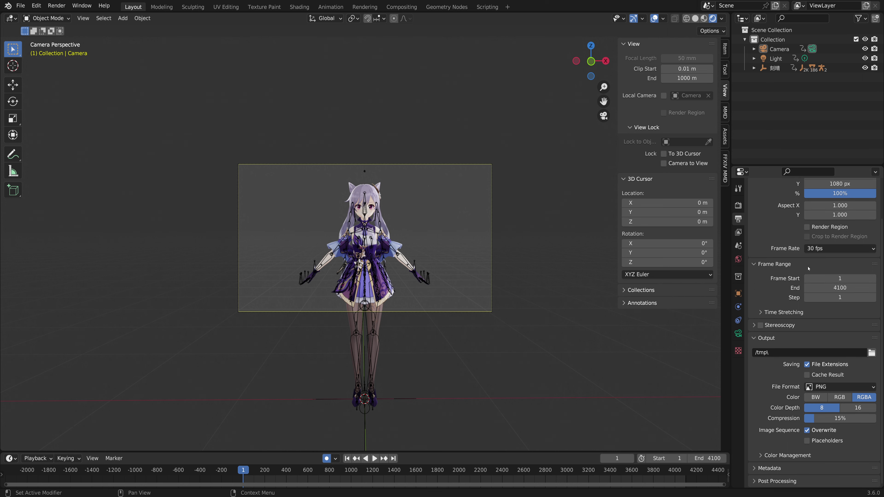
{"action": "left_click", "coordinate": [761, 312]}
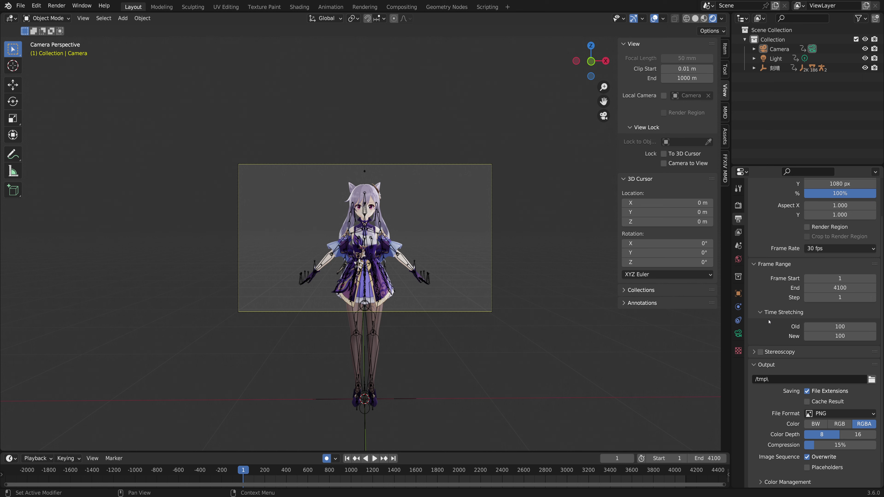
{"action": "scroll", "coordinate": [544, 475], "scroll_direction": "down", "scroll_amount": 4}
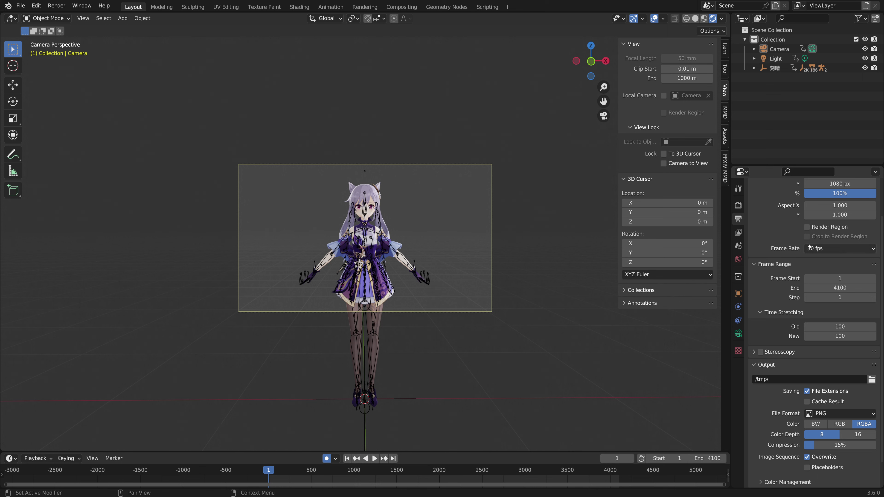
{"action": "left_click", "coordinate": [839, 335]}
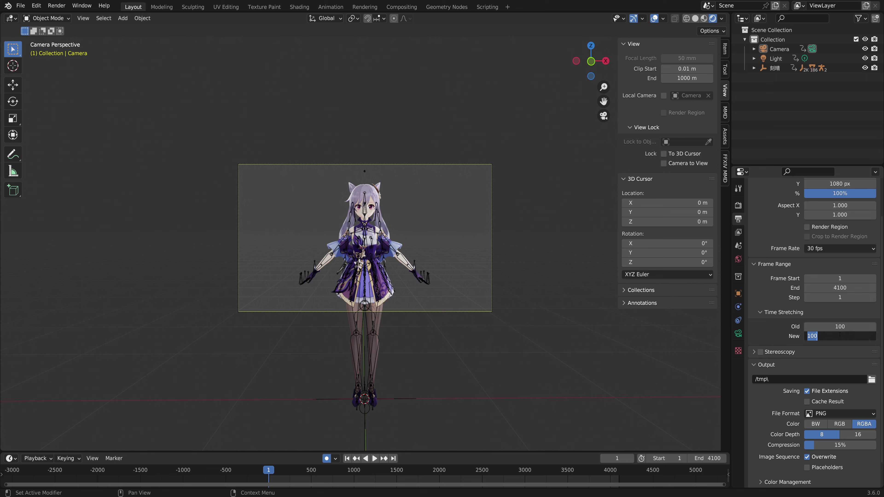
{"action": "type", "text": "200"}
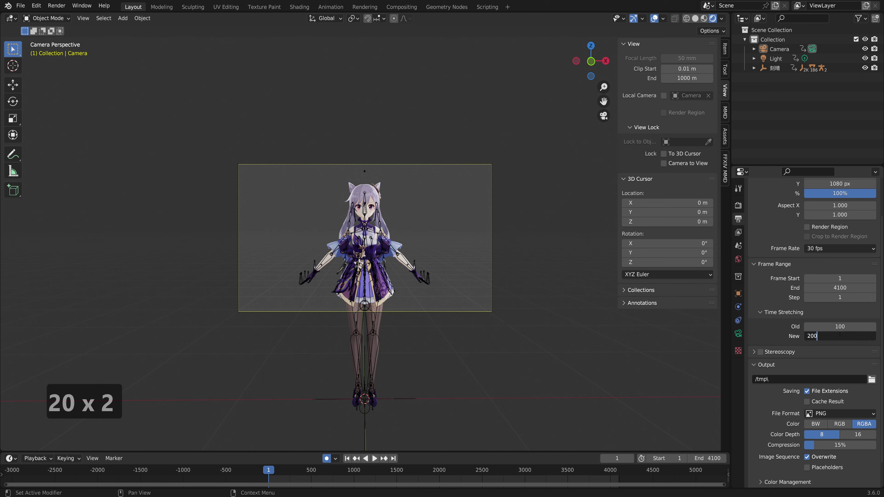
{"action": "key", "text": "Return"}
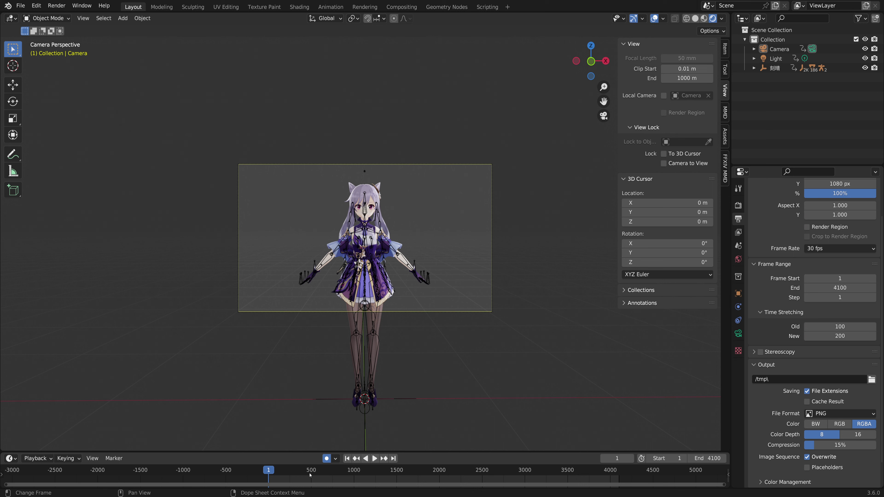
Step: Play the dance from the first frame and compare the stretched time marker with the current frame in the timeline
{"action": "scroll", "coordinate": [310, 474], "scroll_direction": "down", "scroll_amount": 3}
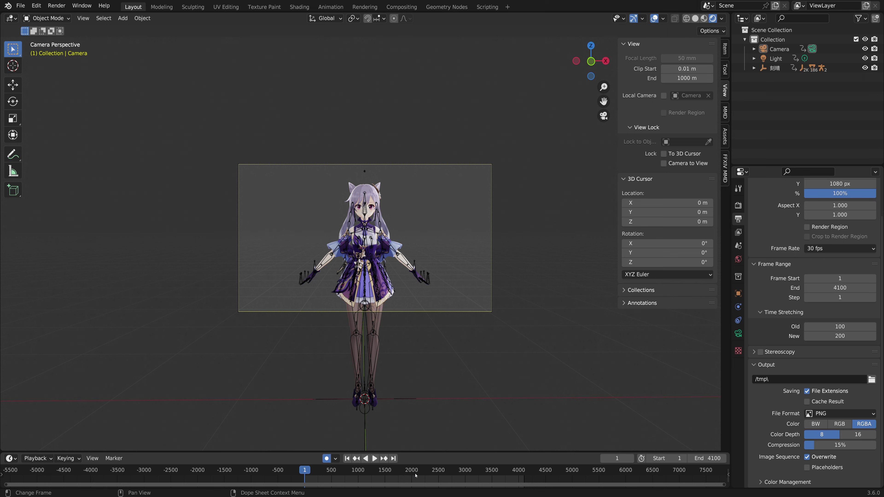
{"action": "key", "text": "space"}
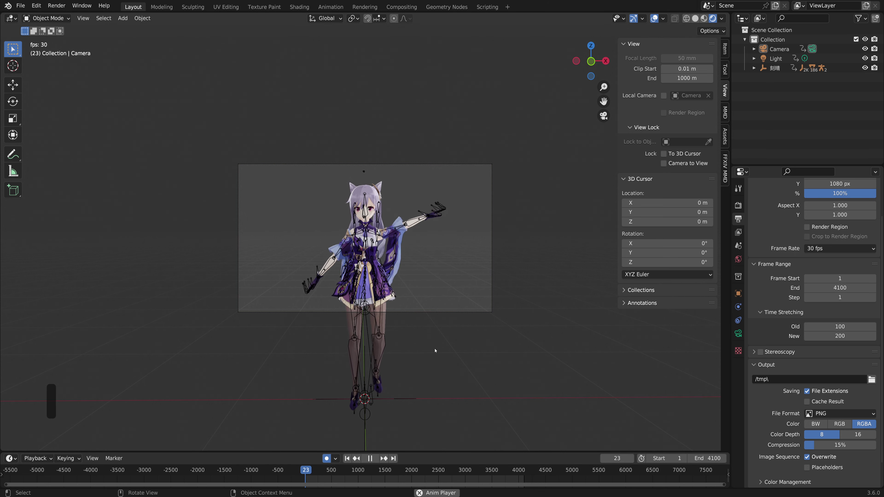
{"action": "scroll", "coordinate": [317, 482], "scroll_direction": "up", "scroll_amount": 2}
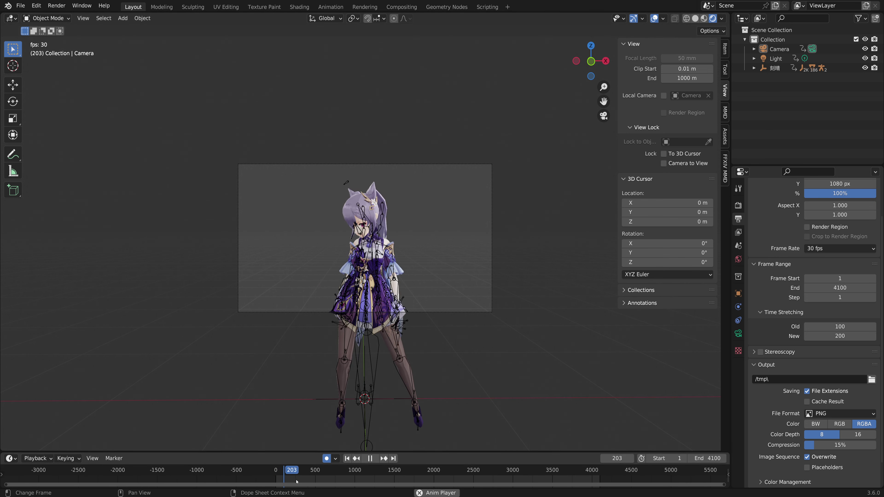
{"action": "scroll", "coordinate": [299, 480], "scroll_direction": "down", "scroll_amount": 1}
{"action": "scroll", "coordinate": [285, 479], "scroll_direction": "up", "scroll_amount": 4}
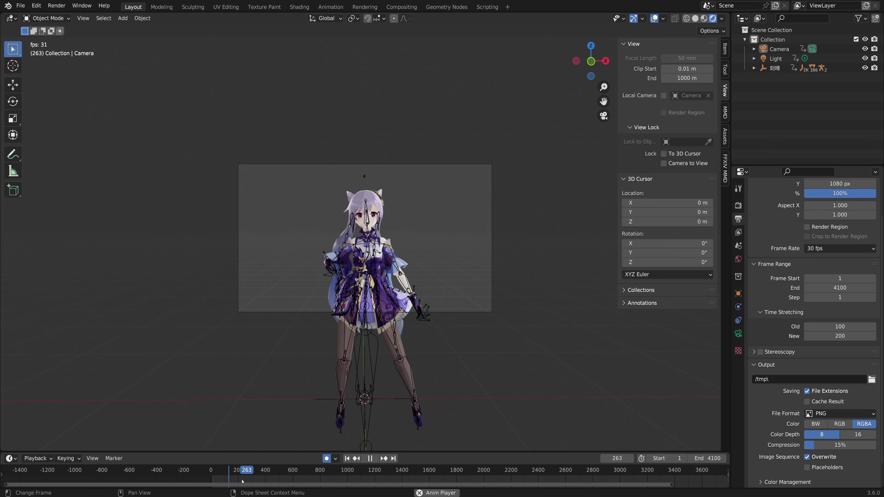
{"action": "scroll", "coordinate": [244, 475], "scroll_direction": "up", "scroll_amount": 1}
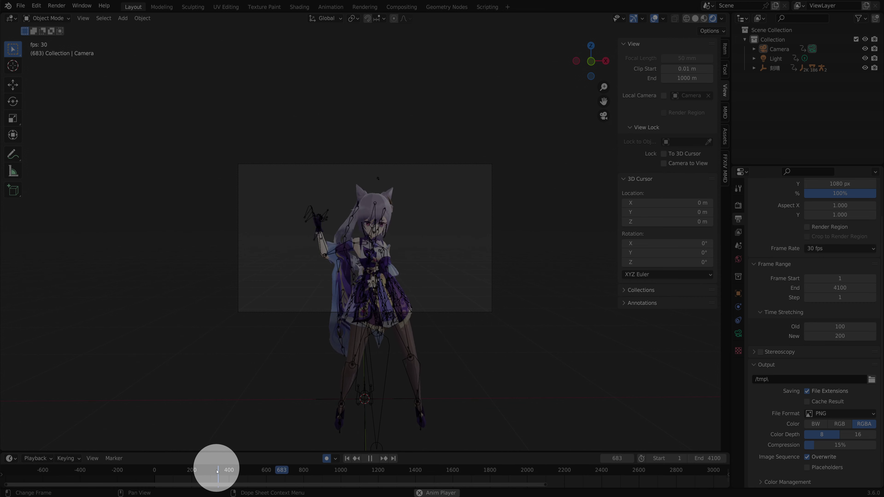
{"action": "right_click", "coordinate": [223, 474]}
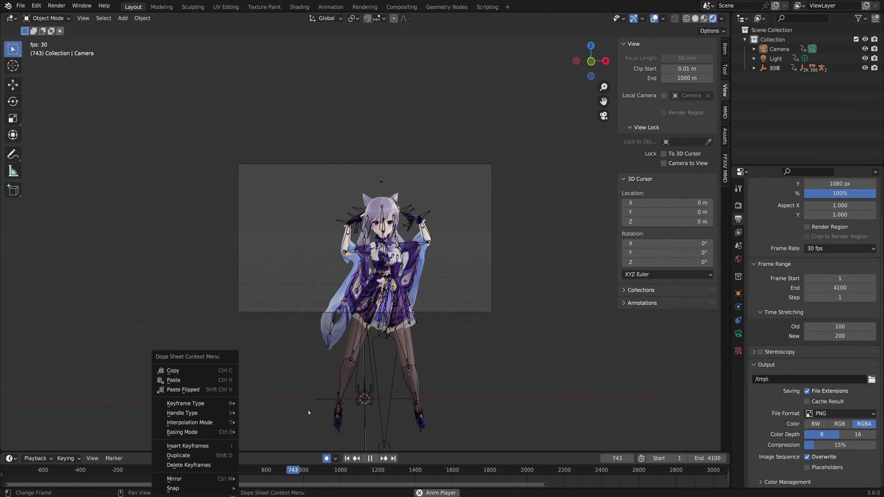
Step: Select the character's armature during playback, examine its keyframes along the timeline, and stop playback
{"action": "left_click", "coordinate": [356, 393]}
{"action": "scroll", "coordinate": [357, 393], "scroll_direction": "down", "scroll_amount": 1}
{"action": "scroll", "coordinate": [249, 477], "scroll_direction": "up", "scroll_amount": 4}
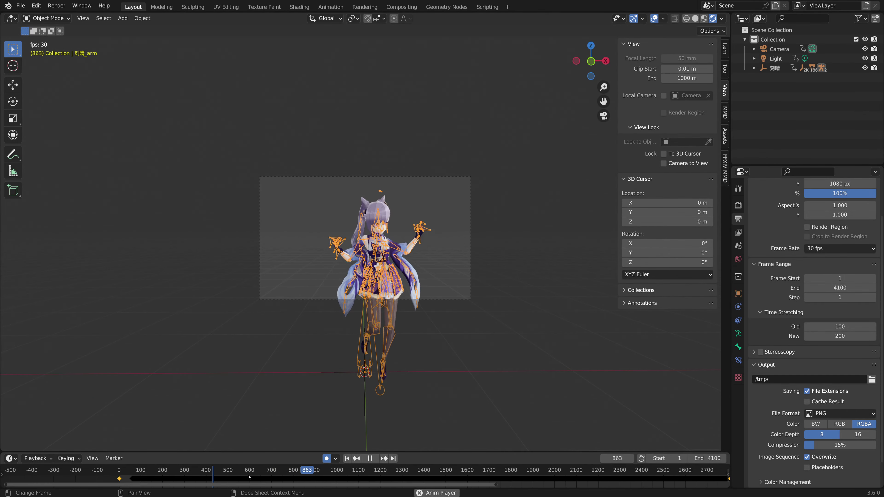
{"action": "scroll", "coordinate": [249, 477], "scroll_direction": "up", "scroll_amount": 5}
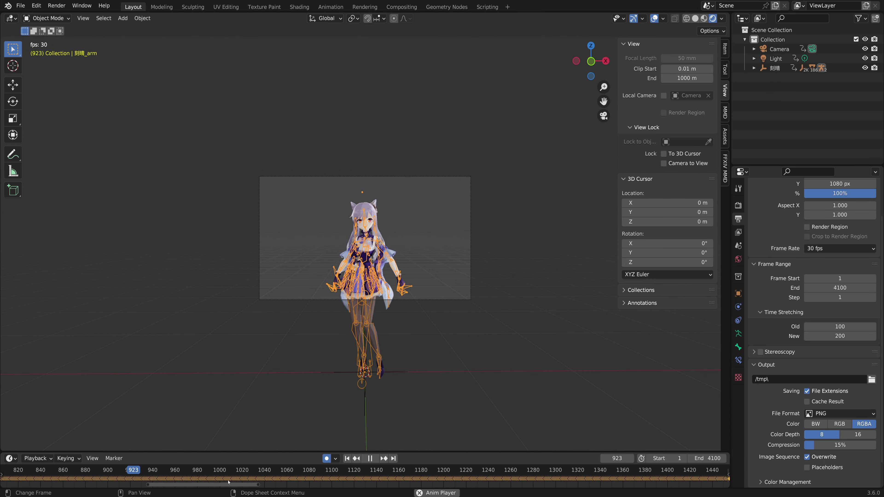
{"action": "scroll", "coordinate": [211, 478], "scroll_direction": "up", "scroll_amount": 3}
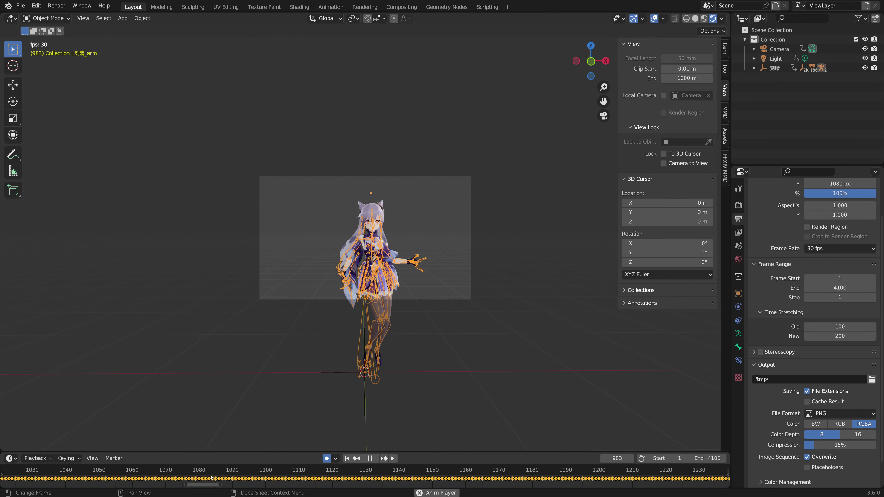
{"action": "scroll", "coordinate": [206, 477], "scroll_direction": "down", "scroll_amount": 1}
{"action": "left_click_drag", "start_coordinate": [211, 480], "coordinate": [347, 483]}
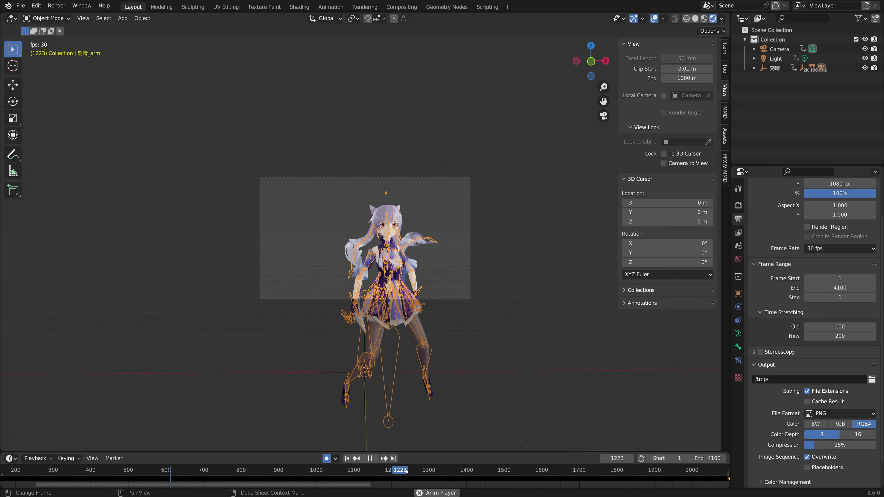
{"action": "scroll", "coordinate": [434, 473], "scroll_direction": "down", "scroll_amount": 6}
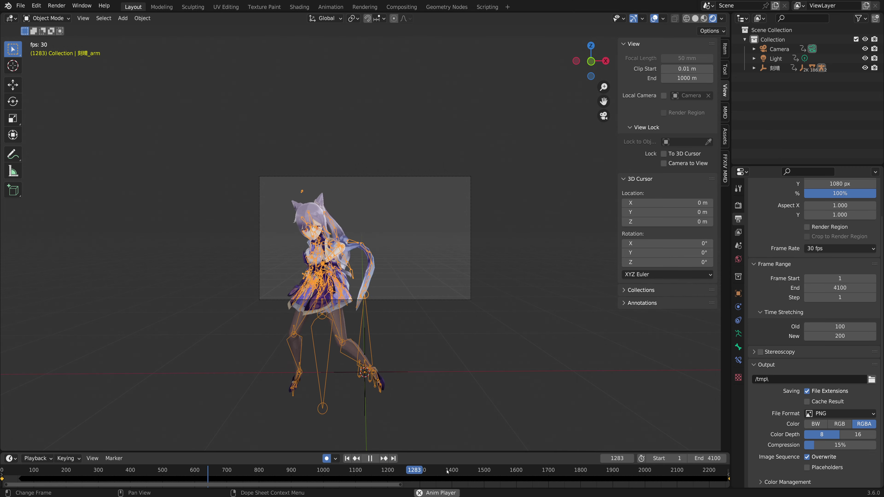
{"action": "scroll", "coordinate": [451, 478], "scroll_direction": "down", "scroll_amount": 4}
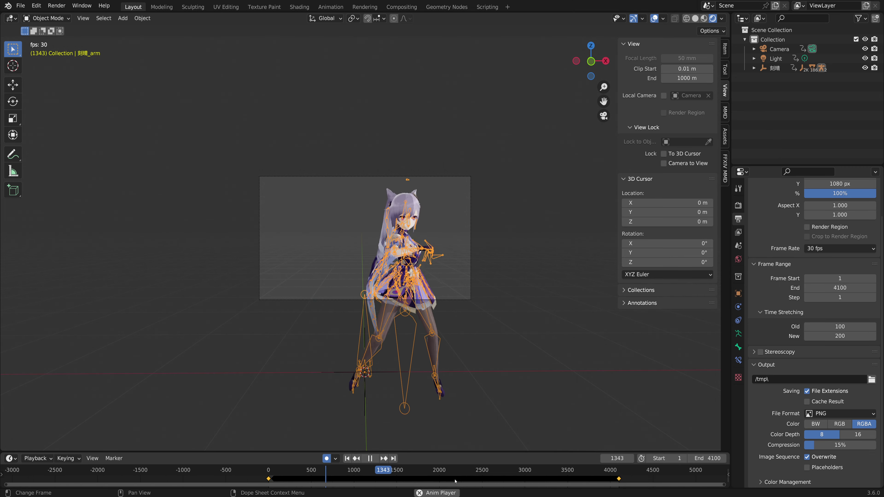
{"action": "scroll", "coordinate": [438, 472], "scroll_direction": "down", "scroll_amount": 2}
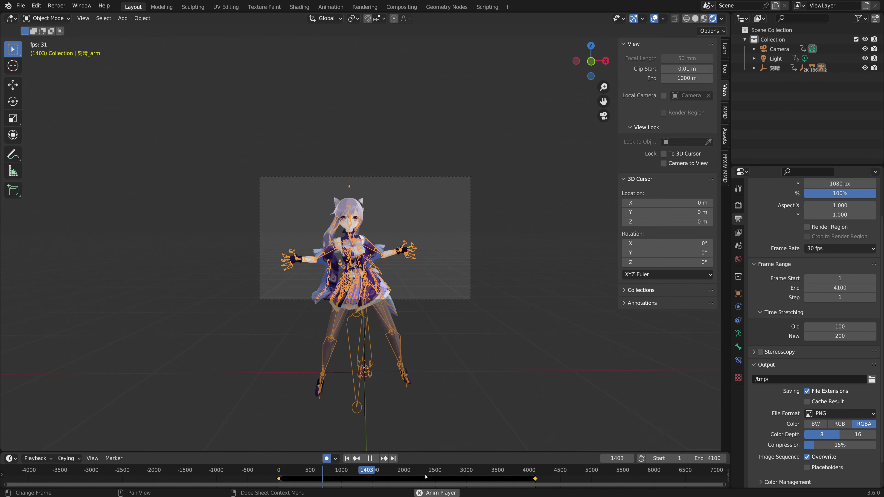
{"action": "key", "text": "space"}
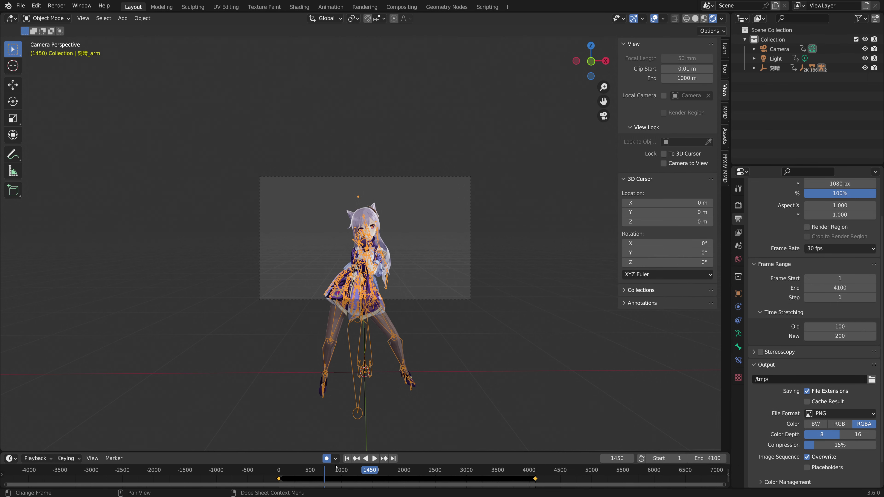
Step: Jump to the last frame, 4100, and examine the end of the timeline there
{"action": "left_click", "coordinate": [393, 458]}
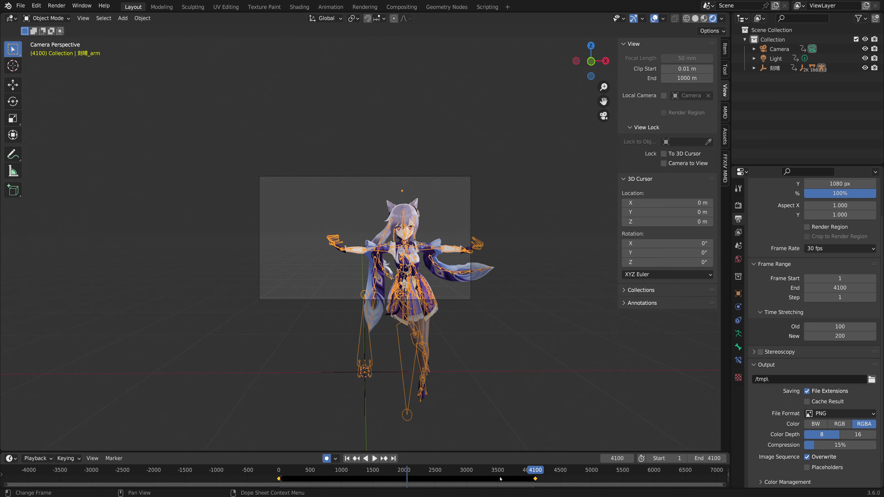
{"action": "scroll", "coordinate": [448, 477], "scroll_direction": "up", "scroll_amount": 3}
{"action": "middle_click_drag", "start_coordinate": [526, 477], "coordinate": [286, 480]}
{"action": "scroll", "coordinate": [286, 480], "scroll_direction": "up", "scroll_amount": 4}
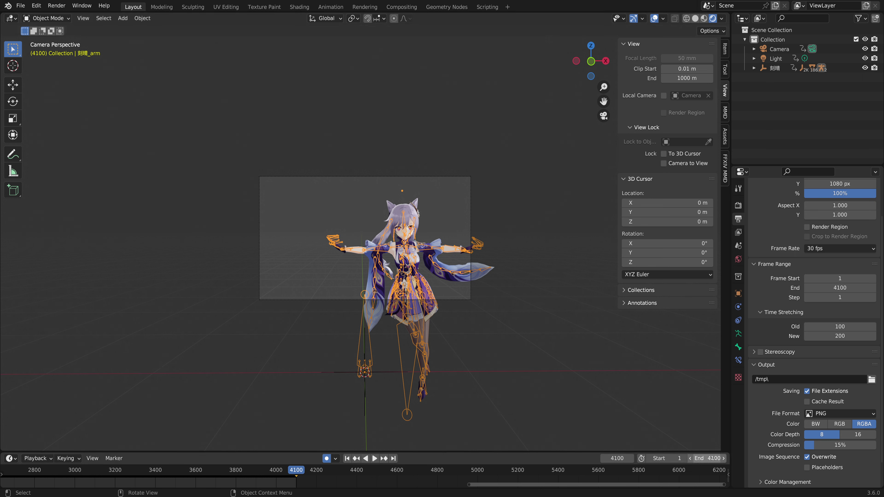
{"action": "scroll", "coordinate": [452, 415], "scroll_direction": "down", "scroll_amount": 3}
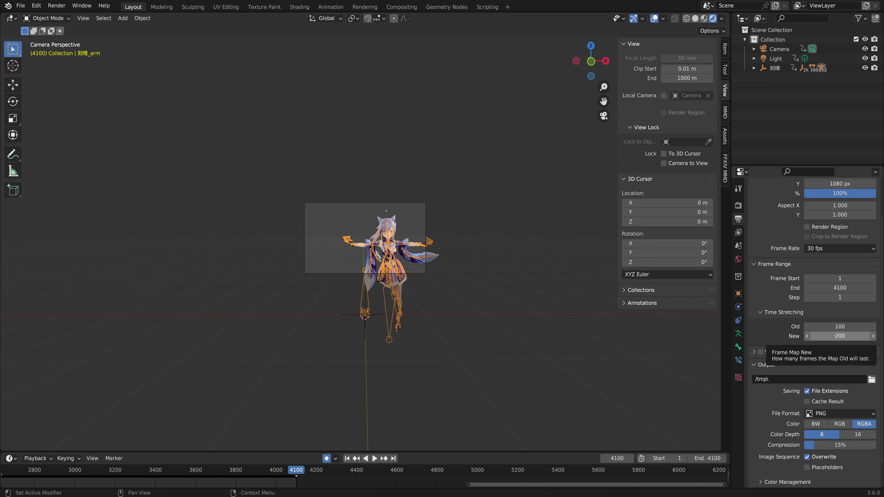
Step: Double the scene's end frame to 8200 by multiplying the current value by 2
{"action": "left_click", "coordinate": [713, 455]}
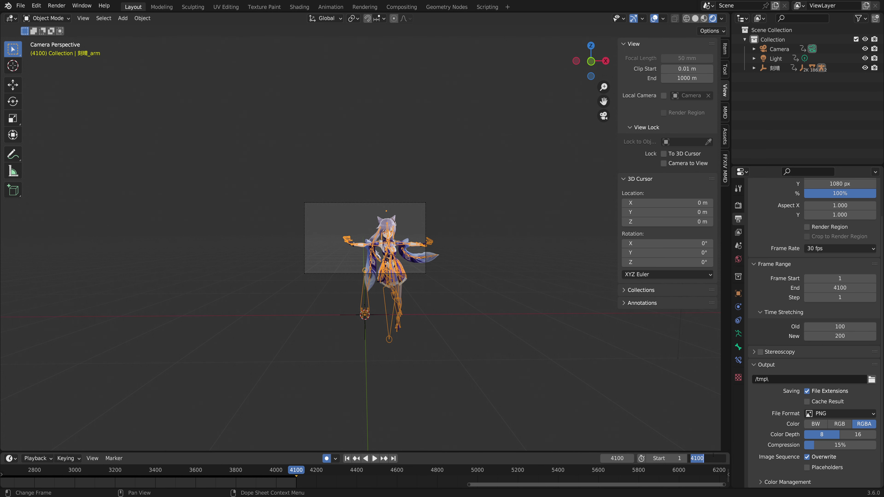
{"action": "key", "text": "Return"}
{"action": "left_click", "coordinate": [712, 458]}
{"action": "key", "text": "Return"}
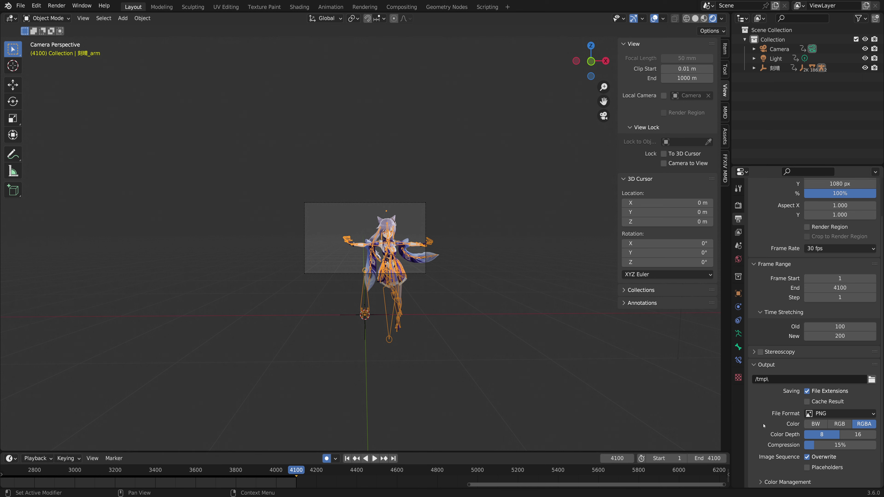
{"action": "left_click", "coordinate": [711, 458]}
{"action": "left_click", "coordinate": [711, 458]}
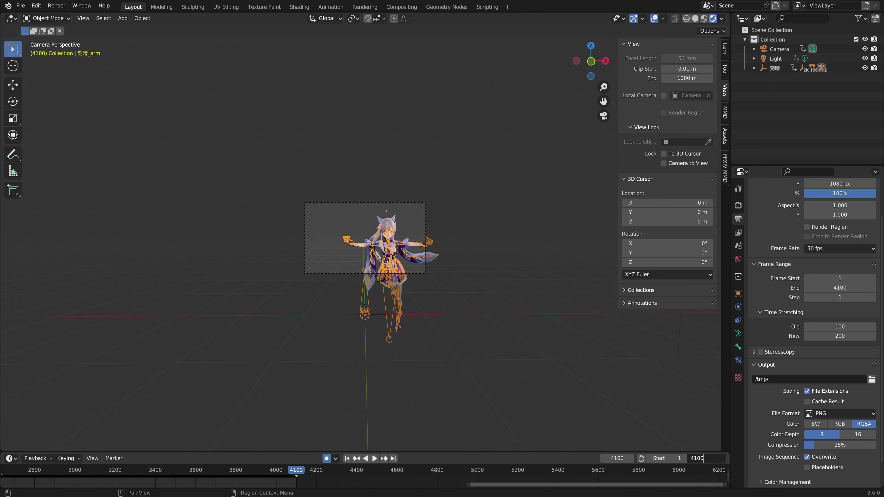
{"action": "type", "text": "*"}
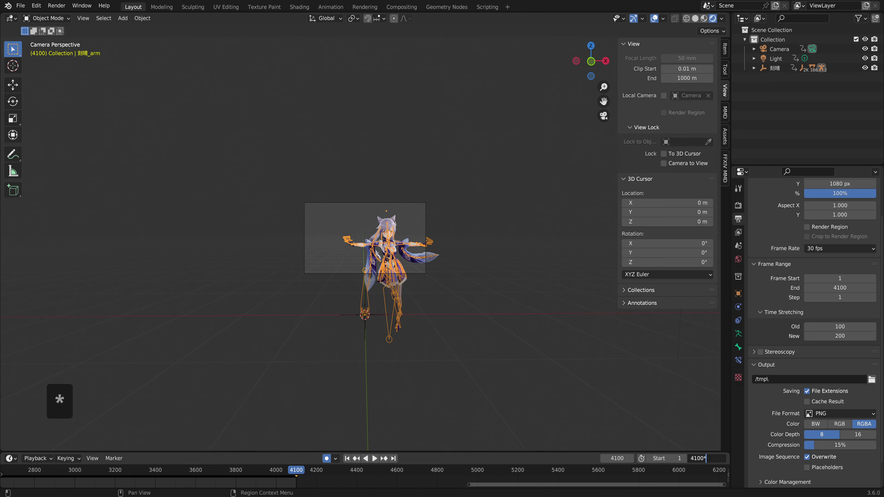
{"action": "type", "text": "2"}
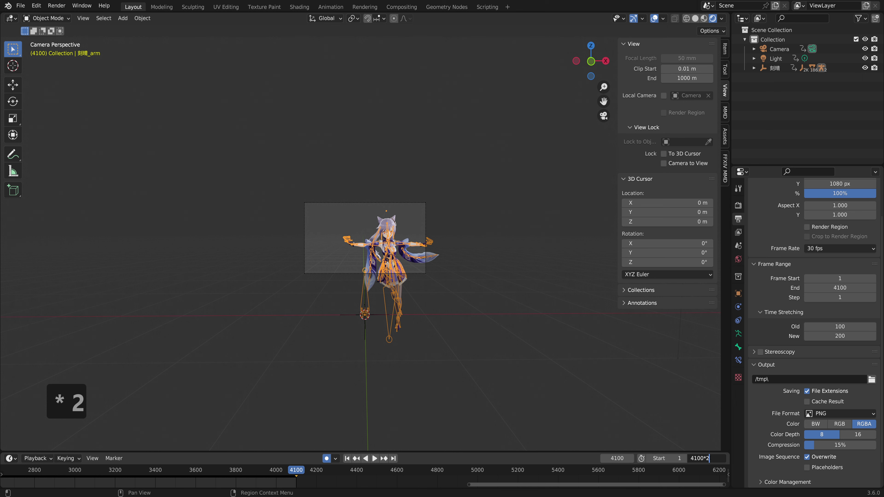
{"action": "key", "text": "Return"}
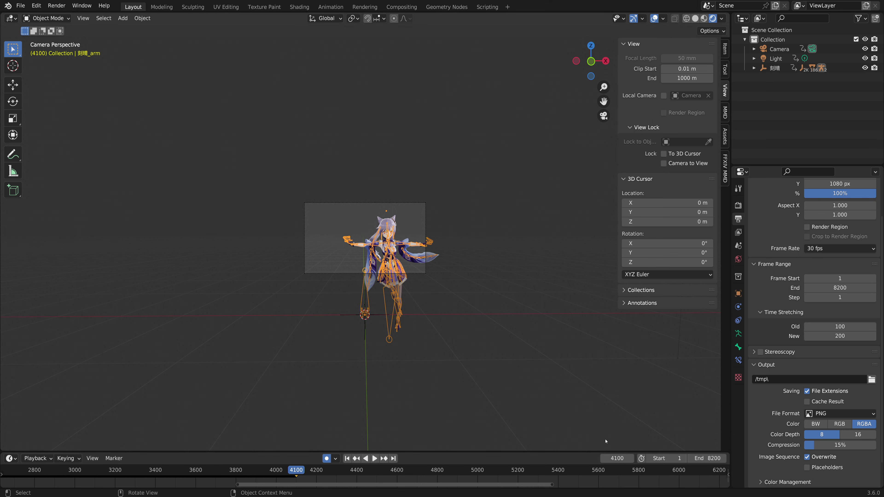
Step: Play the stretched dance past frame 4100, jump back to an earlier frame and check playback there
{"action": "key", "text": "space"}
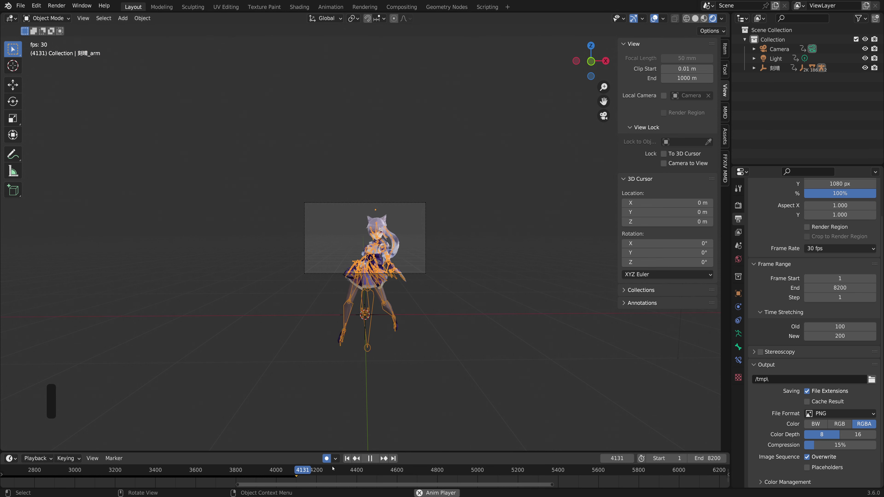
{"action": "scroll", "coordinate": [246, 471], "scroll_direction": "up", "scroll_amount": 3}
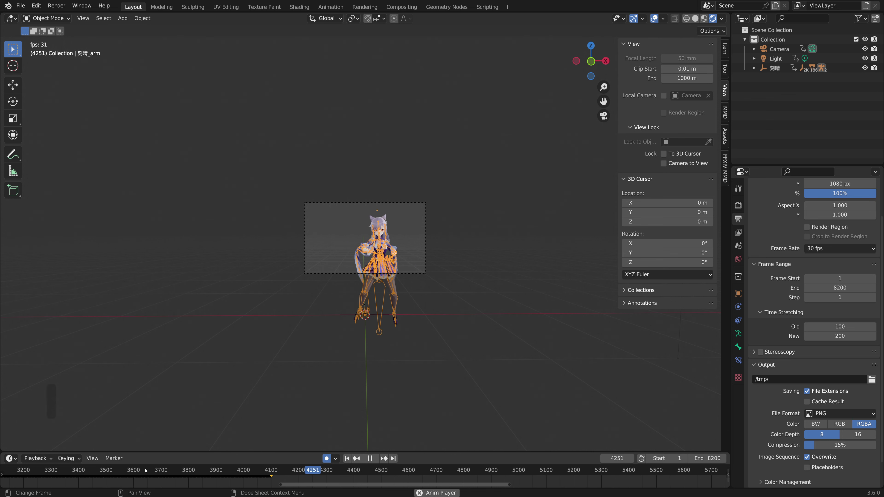
{"action": "scroll", "coordinate": [245, 470], "scroll_direction": "up", "scroll_amount": 1}
{"action": "left_click", "coordinate": [138, 472]}
{"action": "key", "text": "space"}
{"action": "scroll", "coordinate": [128, 474], "scroll_direction": "down", "scroll_amount": 6}
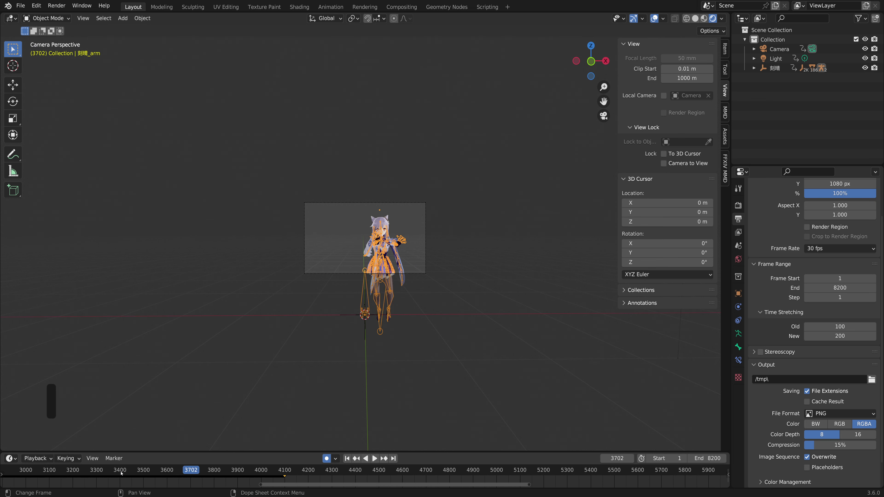
{"action": "key", "text": "space"}
Step: Scrub through the extended timeline to the closing frames and play the end of the dance up to about frame 8196
{"action": "left_click_drag", "start_coordinate": [240, 472], "coordinate": [708, 475]}
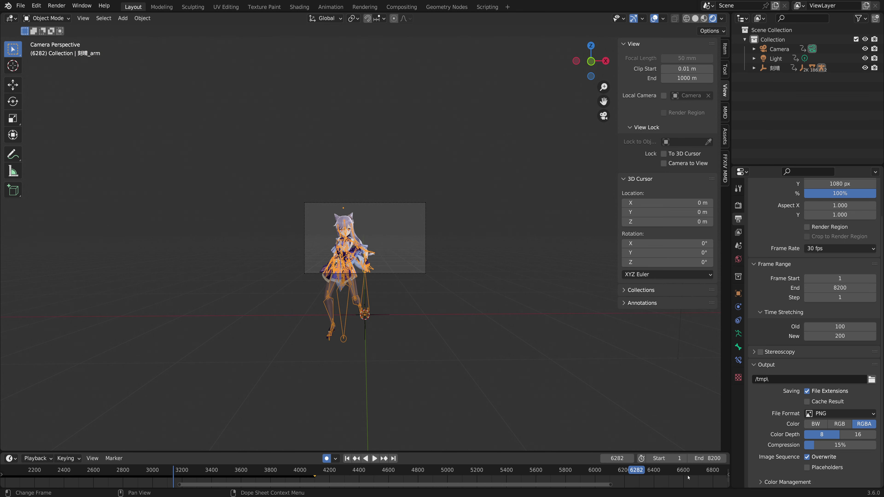
{"action": "scroll", "coordinate": [591, 480], "scroll_direction": "down", "scroll_amount": 3}
{"action": "left_click_drag", "start_coordinate": [551, 473], "coordinate": [696, 475]}
{"action": "scroll", "coordinate": [696, 475], "scroll_direction": "down", "scroll_amount": 2}
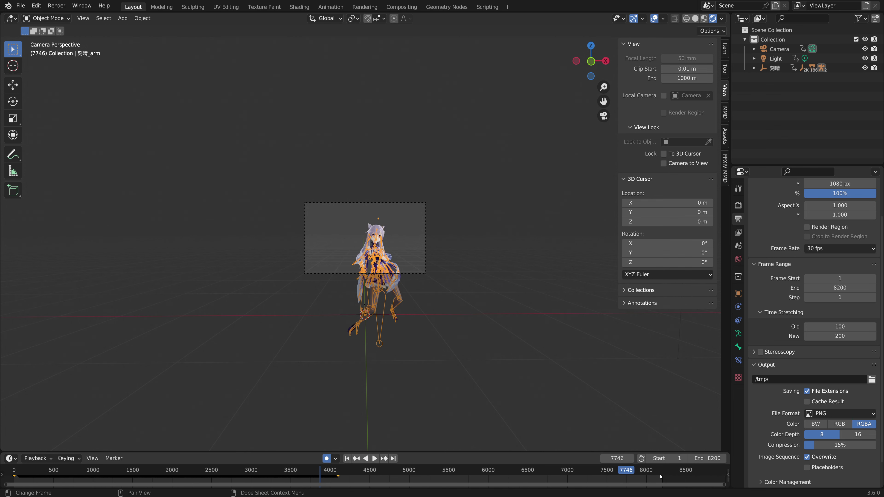
{"action": "key", "text": "space"}
{"action": "left_click_drag", "start_coordinate": [629, 473], "coordinate": [645, 474]}
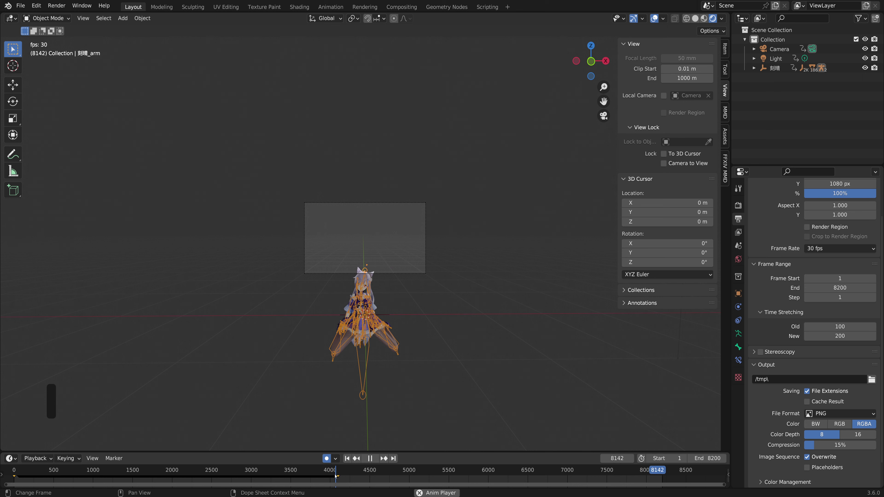
{"action": "key", "text": "space"}
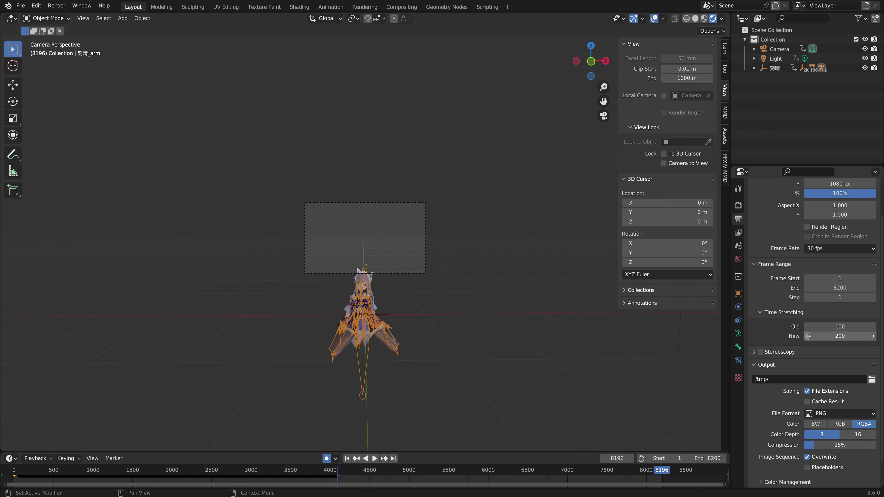
Step: Reset the Time Stretching New value to 100 and halve the scene's end frame to 4100
{"action": "mouse_move", "coordinate": [808, 336]}
{"action": "left_mouse_down"}
{"action": "mouse_move", "coordinate": [791, 336]}
{"action": "mouse_move", "coordinate": [806, 336]}
{"action": "left_mouse_up"}
{"action": "left_click", "coordinate": [839, 335]}
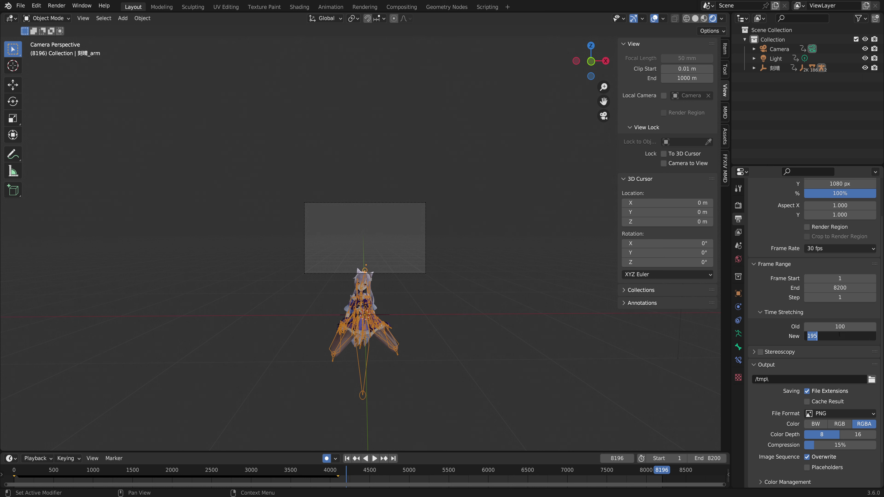
{"action": "type", "text": "100"}
{"action": "key", "text": "Return"}
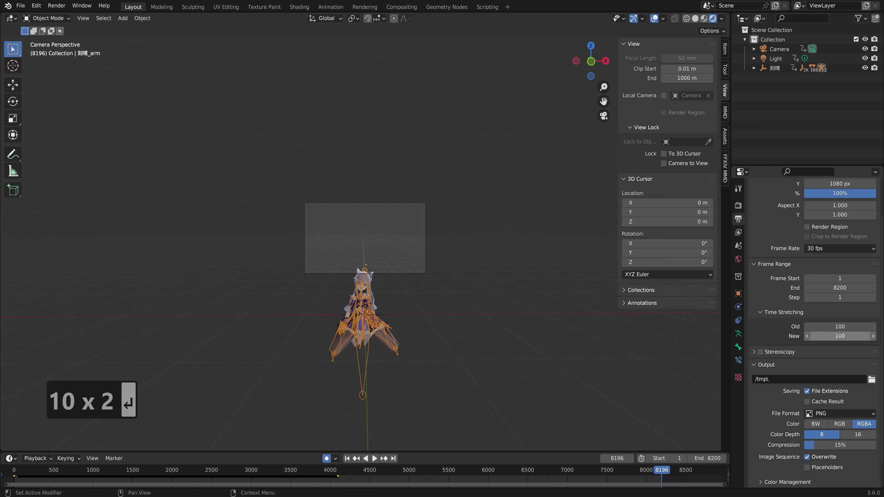
{"action": "double_click", "coordinate": [712, 458]}
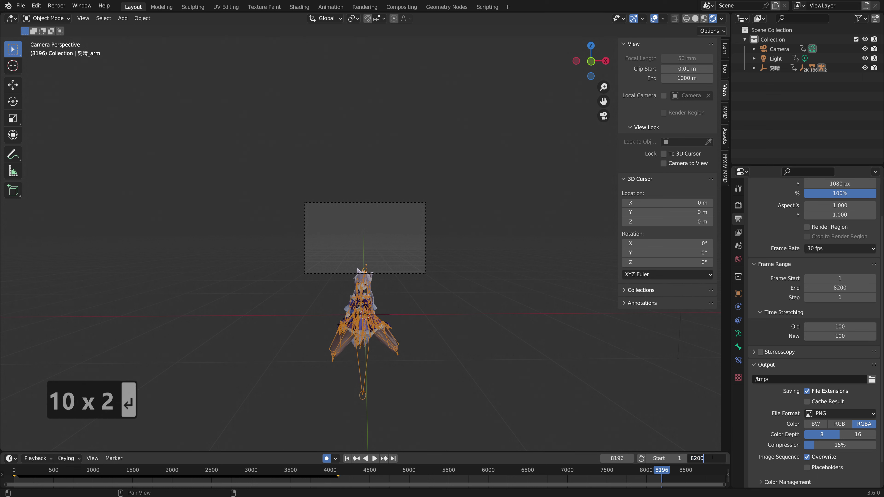
{"action": "type", "text": "/2"}
{"action": "key", "text": "Return"}
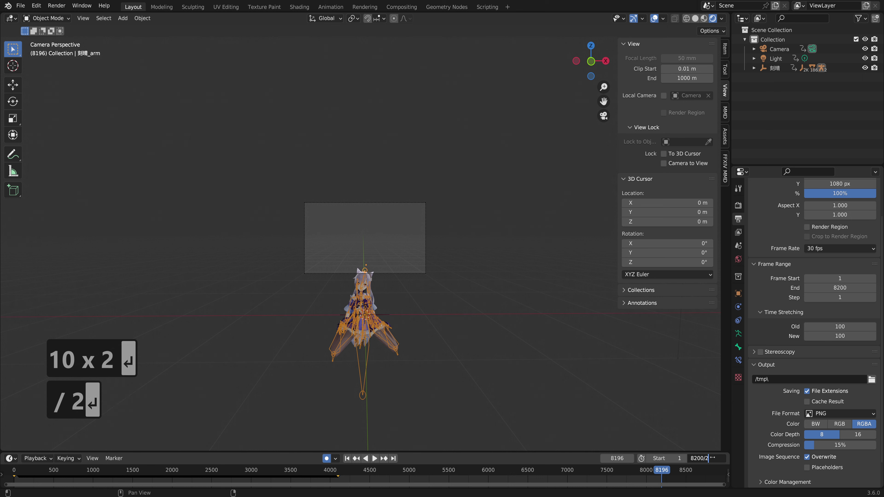
Step: Check the unstretched dance around its final keyframes, then scrub back to frame 2830 and play it briefly
{"action": "scroll", "coordinate": [327, 476], "scroll_direction": "up", "scroll_amount": 2}
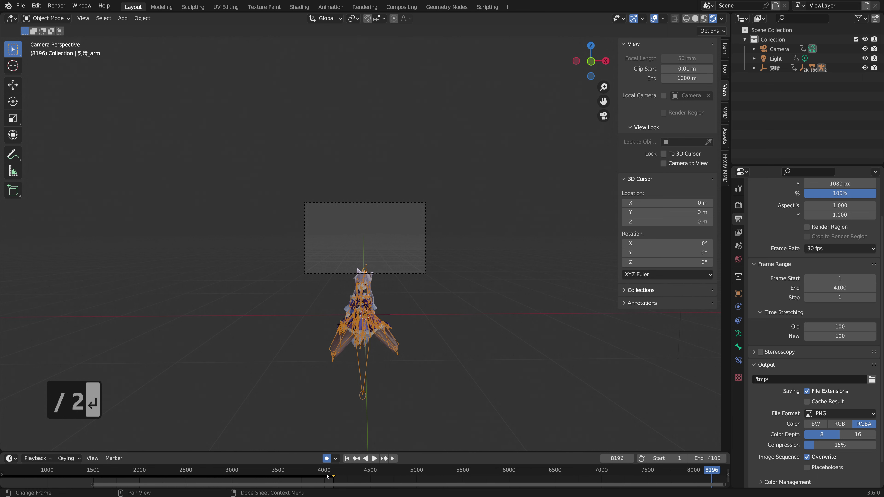
{"action": "left_click", "coordinate": [331, 474]}
{"action": "left_click", "coordinate": [331, 475]}
{"action": "left_click", "coordinate": [331, 474]}
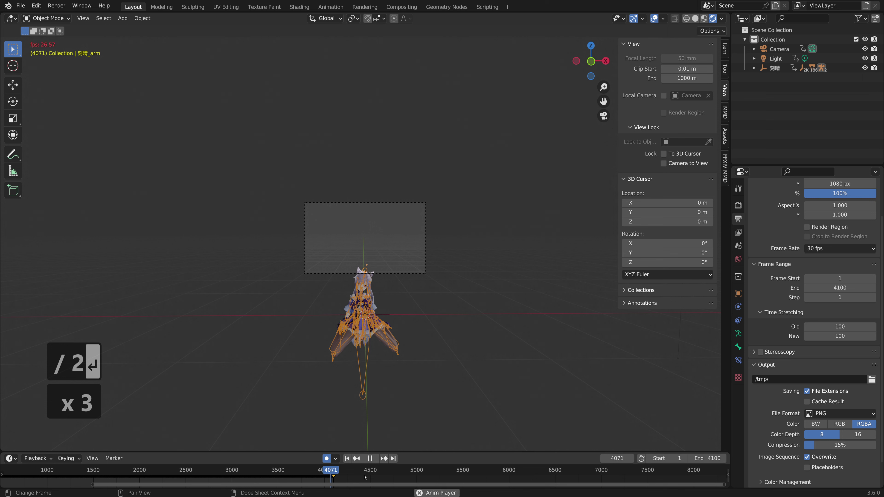
{"action": "left_click", "coordinate": [332, 473]}
{"action": "left_click_drag", "start_coordinate": [332, 473], "coordinate": [216, 474]}
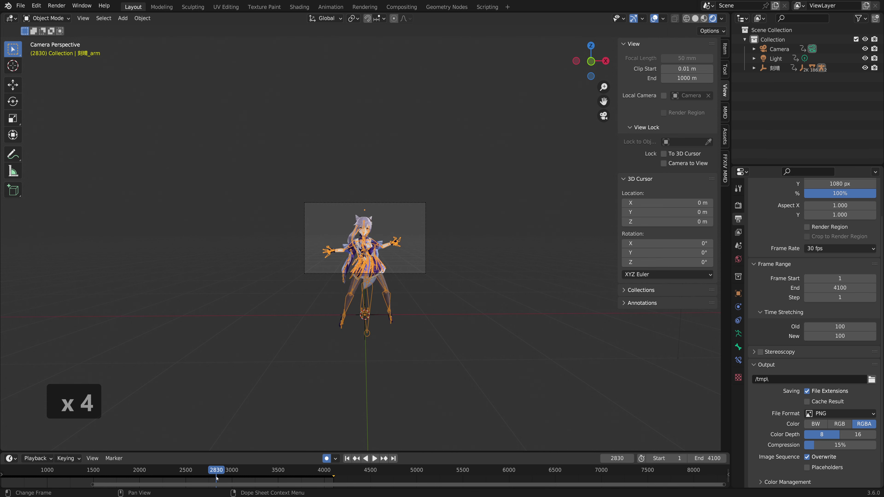
{"action": "key", "text": "space"}
{"action": "key", "text": "space"}
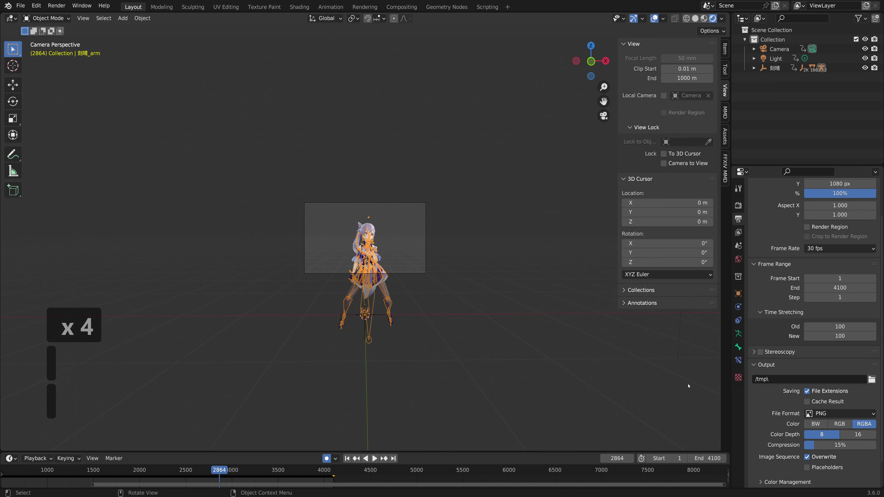
Step: Collapse the Time Stretching settings and set the output folder to Sequence Renders inside Documents\Tutorial Blends
{"action": "left_click", "coordinate": [761, 312]}
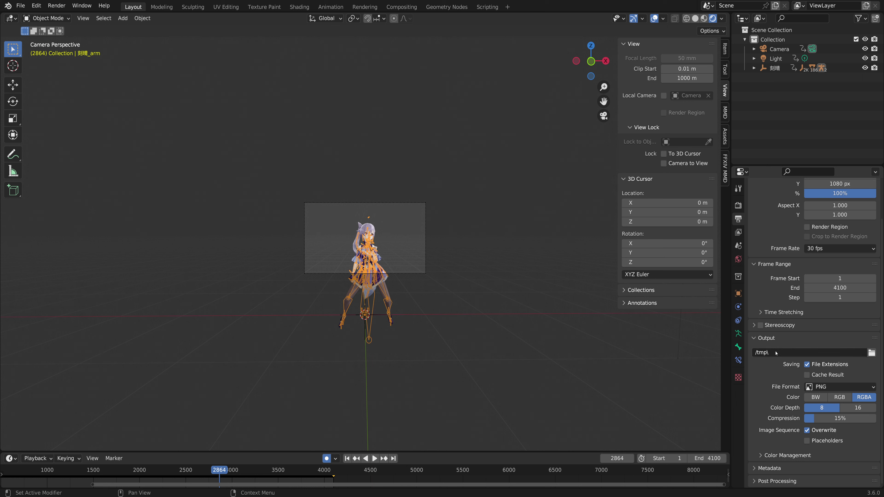
{"action": "left_click", "coordinate": [872, 352]}
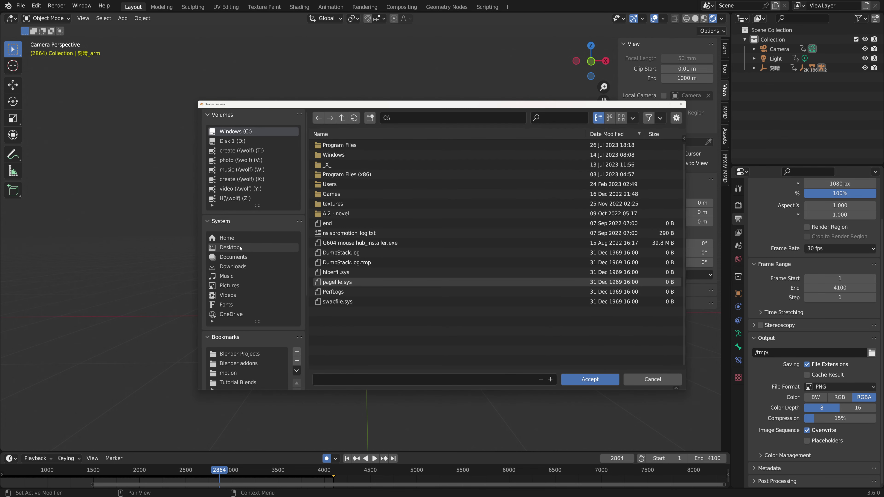
{"action": "left_click", "coordinate": [233, 256]}
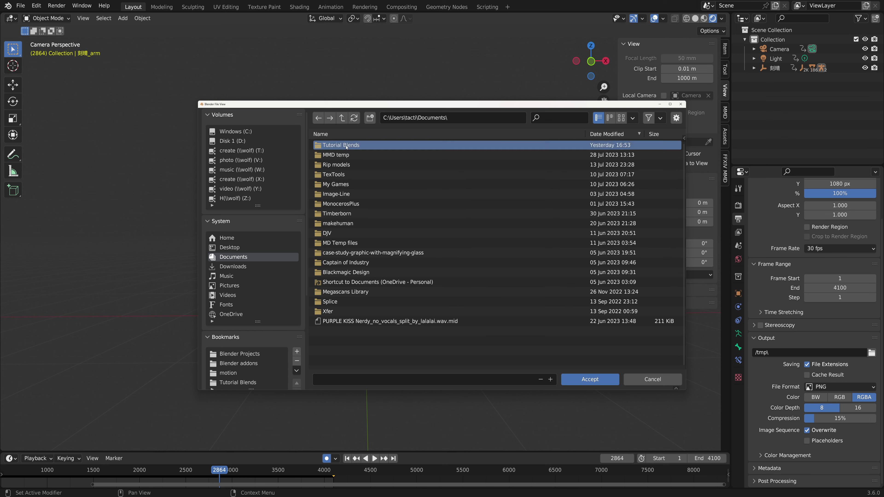
{"action": "left_click", "coordinate": [362, 145]}
{"action": "left_click", "coordinate": [348, 146]}
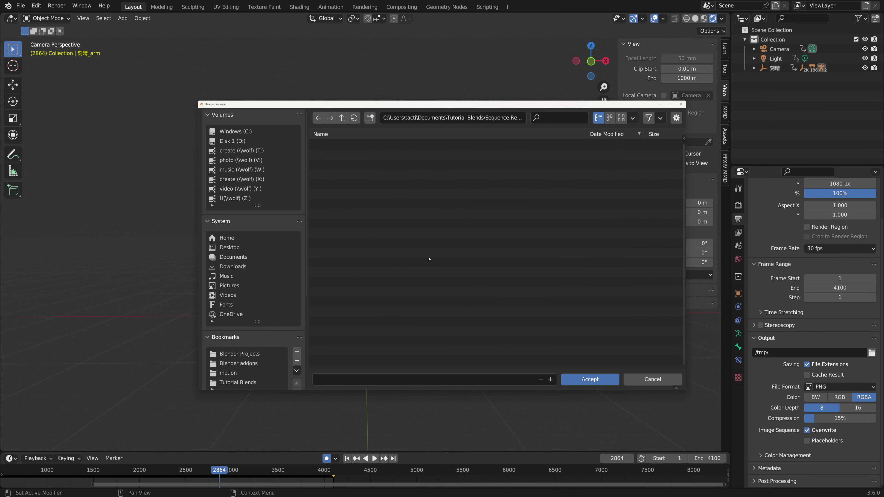
{"action": "left_click", "coordinate": [590, 380]}
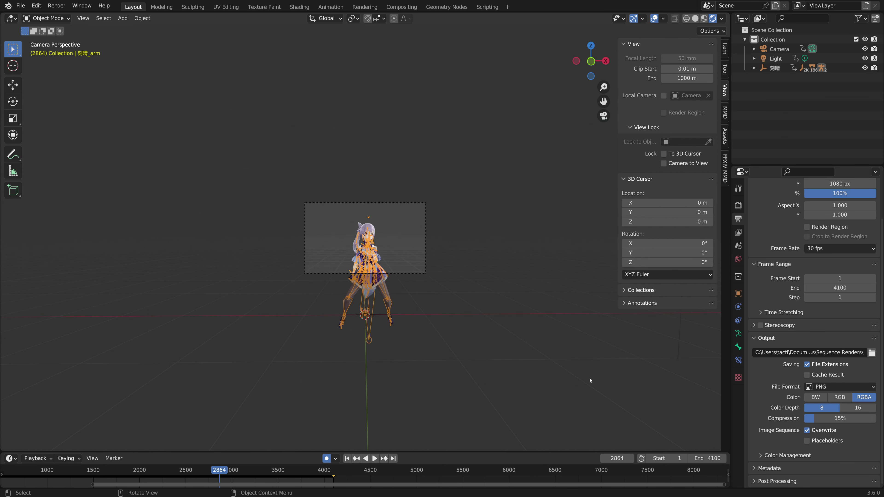
Step: Append the file name "test render" to the end of the output path
{"action": "left_click", "coordinate": [841, 354]}
{"action": "key", "text": "End"}
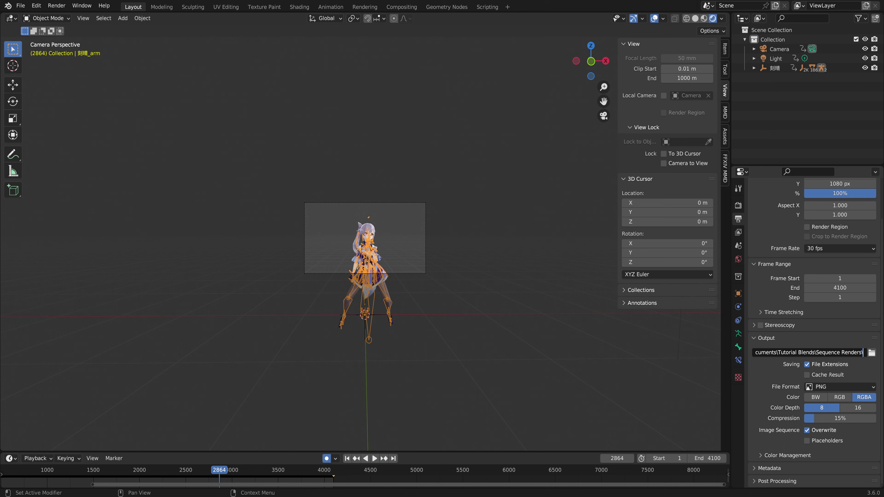
{"action": "type", "text": "test re"}
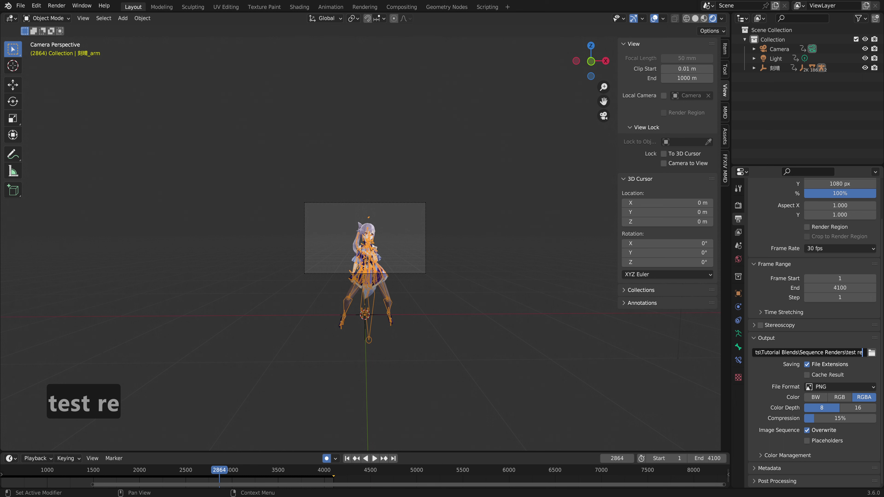
{"action": "type", "text": "nder"}
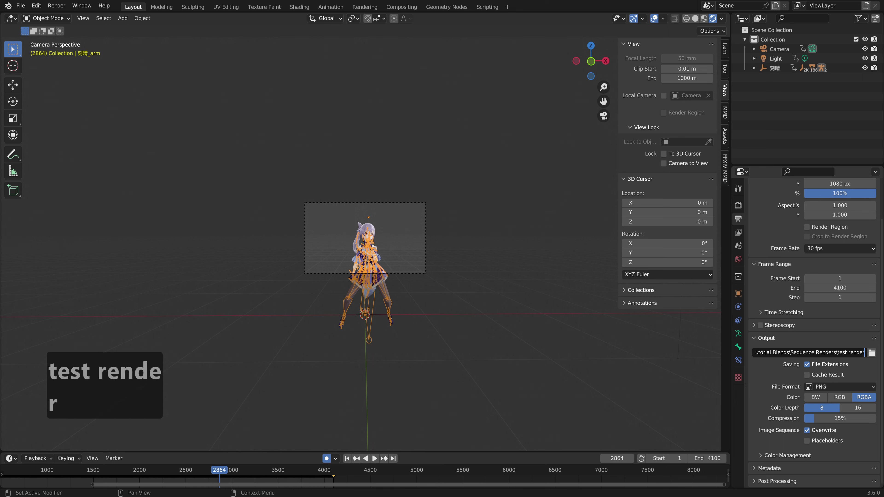
Step: Confirm "test render" as the file name in the output path of the Sequence Renders folder
{"action": "left_click", "coordinate": [773, 371]}
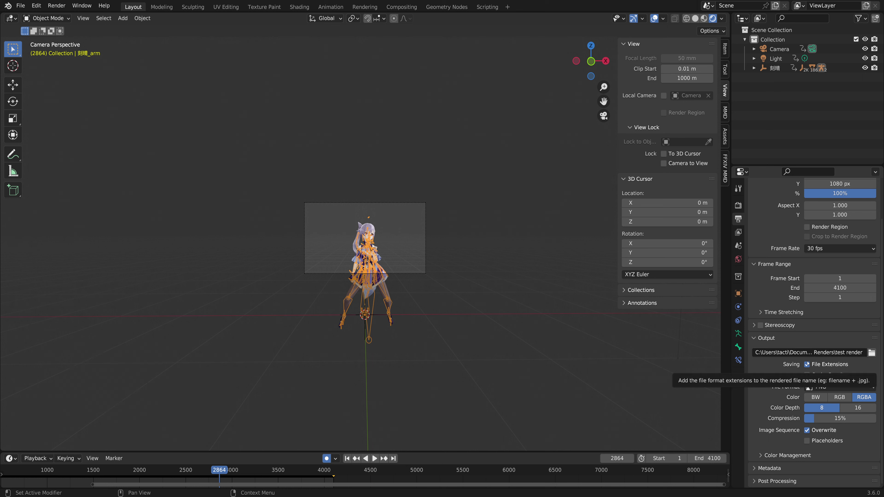
{"action": "scroll", "coordinate": [775, 378], "scroll_direction": "up", "scroll_amount": 2}
{"action": "scroll", "coordinate": [775, 379], "scroll_direction": "down", "scroll_amount": 2}
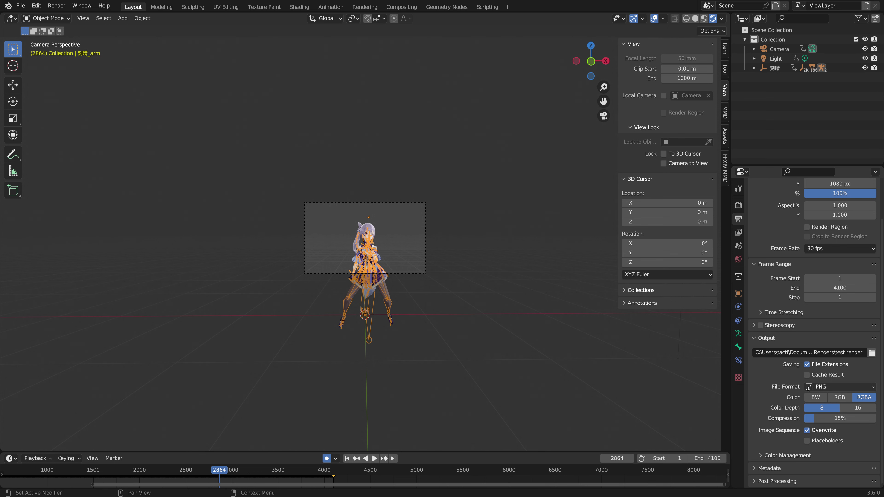
{"action": "scroll", "coordinate": [425, 279], "scroll_direction": "up", "scroll_amount": 8}
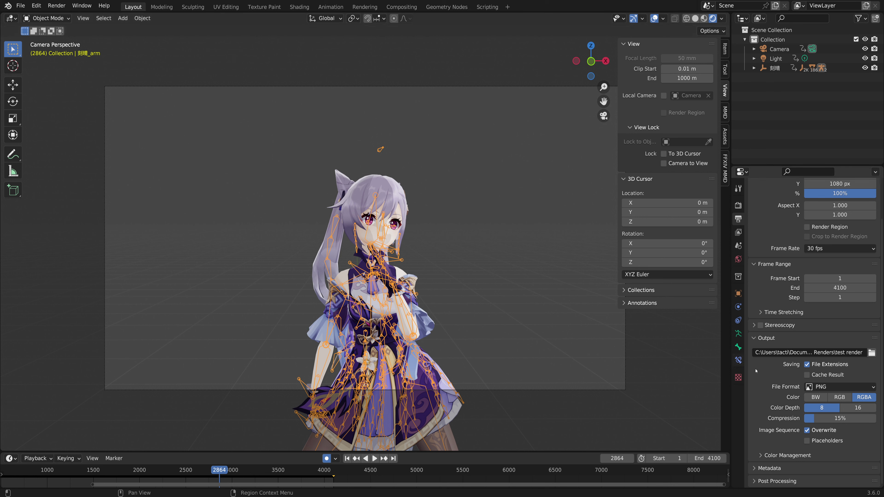
Step: Set the output file format to JPEG
{"action": "left_click", "coordinate": [825, 387]}
{"action": "left_click", "coordinate": [831, 390]}
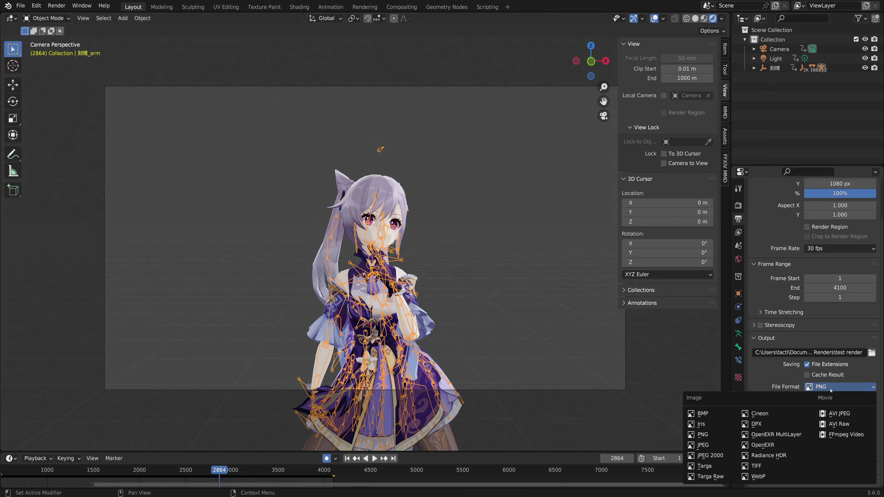
{"action": "left_click", "coordinate": [718, 445]}
{"action": "scroll", "coordinate": [778, 398], "scroll_direction": "up", "scroll_amount": 1}
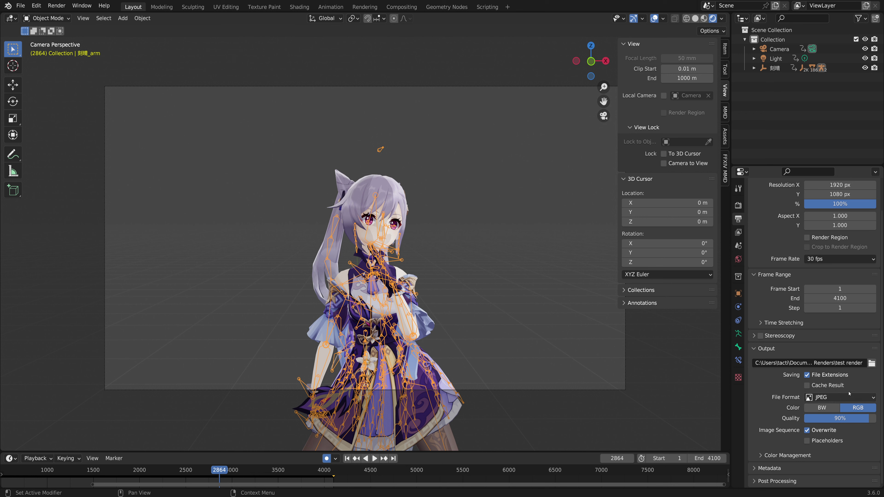
Step: Set the output file format back to PNG
{"action": "left_click", "coordinate": [818, 397]}
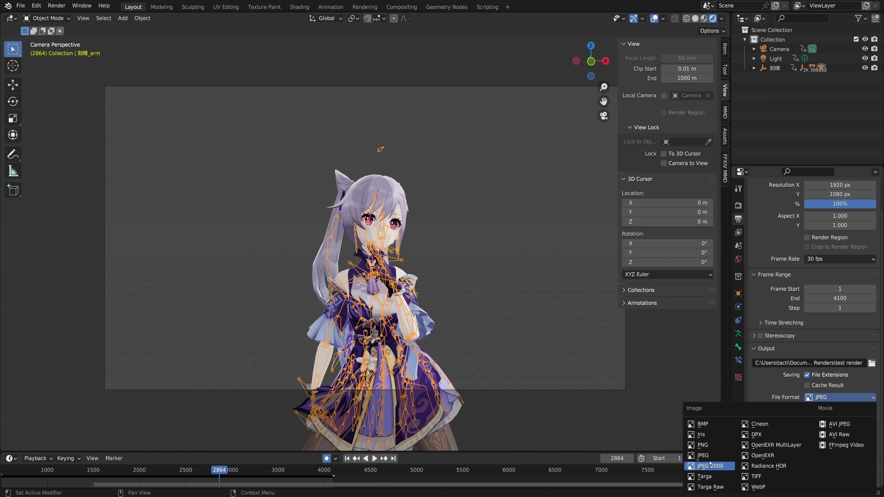
{"action": "left_click", "coordinate": [703, 445]}
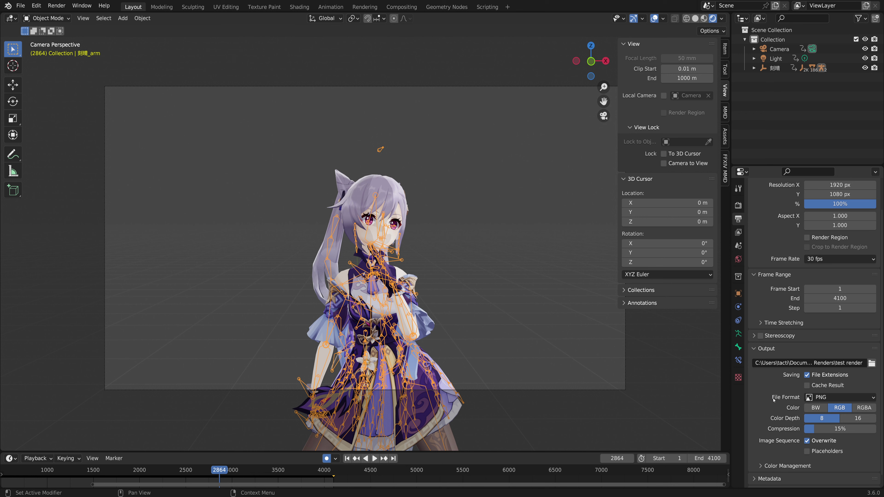
{"action": "left_click", "coordinate": [814, 398]}
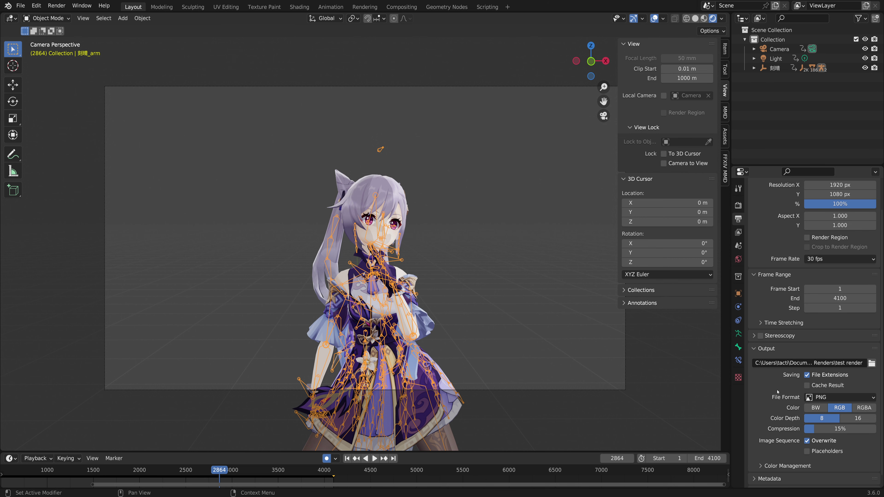
{"action": "scroll", "coordinate": [482, 275], "scroll_direction": "down", "scroll_amount": 1}
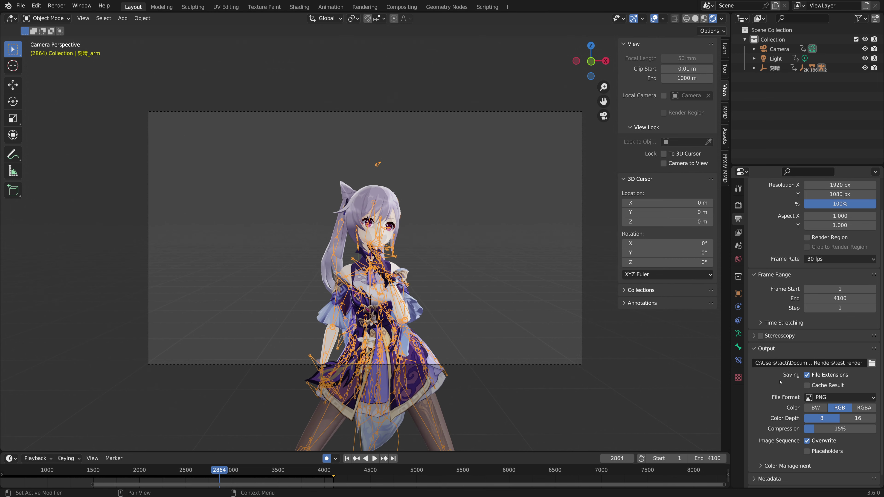
Step: Render the current frame as a still image to check its background, and close the render window
{"action": "middle_click_drag", "start_coordinate": [507, 322], "coordinate": [497, 322]}
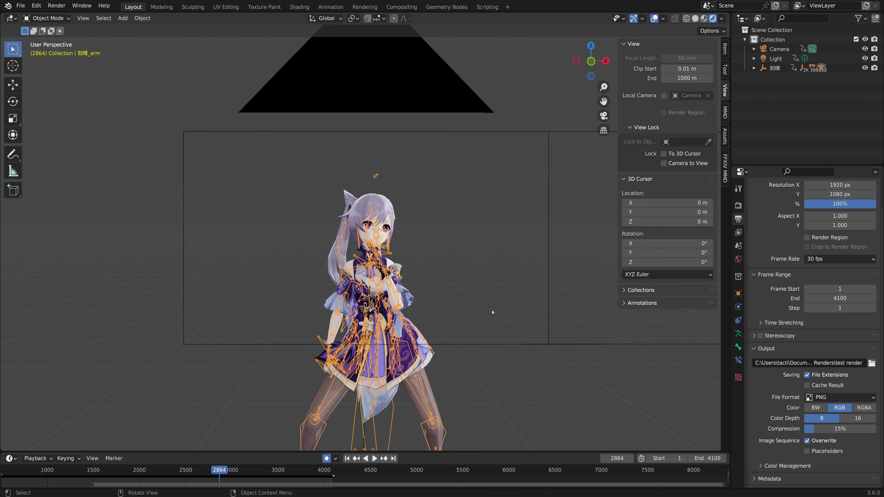
{"action": "key", "text": "F12"}
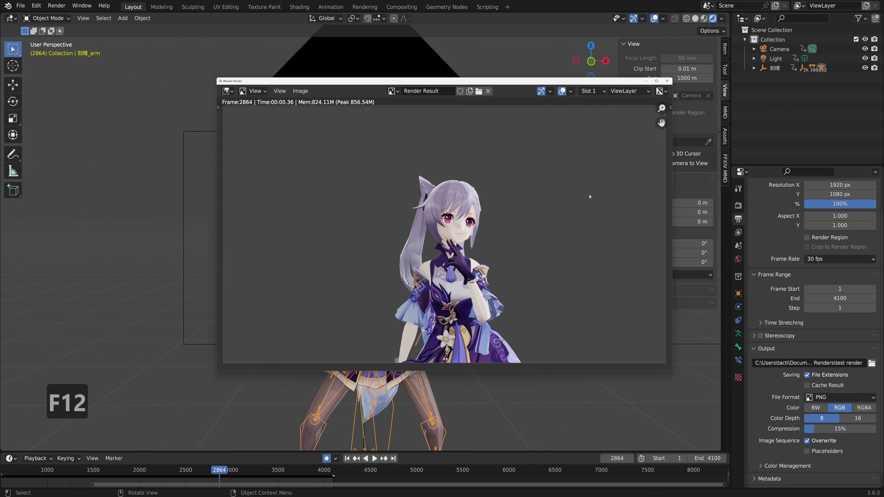
{"action": "left_click", "coordinate": [667, 81]}
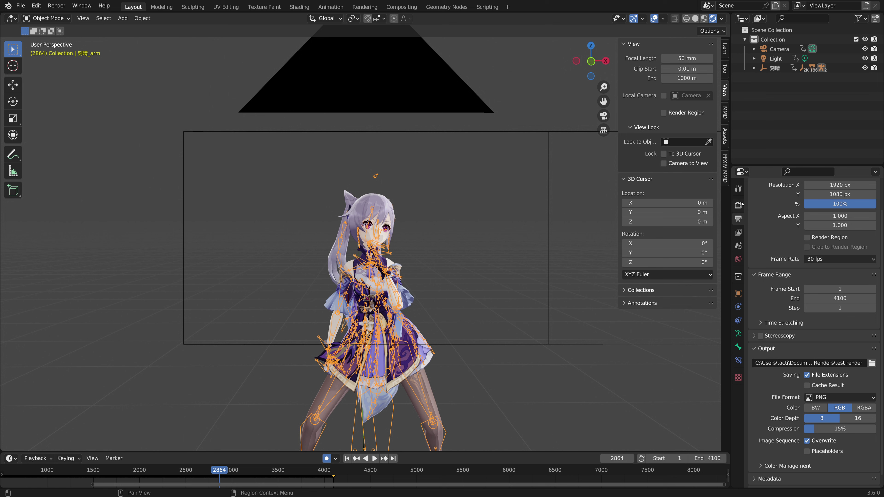
Step: Enable the Transparent option in the Film section of the render settings
{"action": "left_click", "coordinate": [739, 205]}
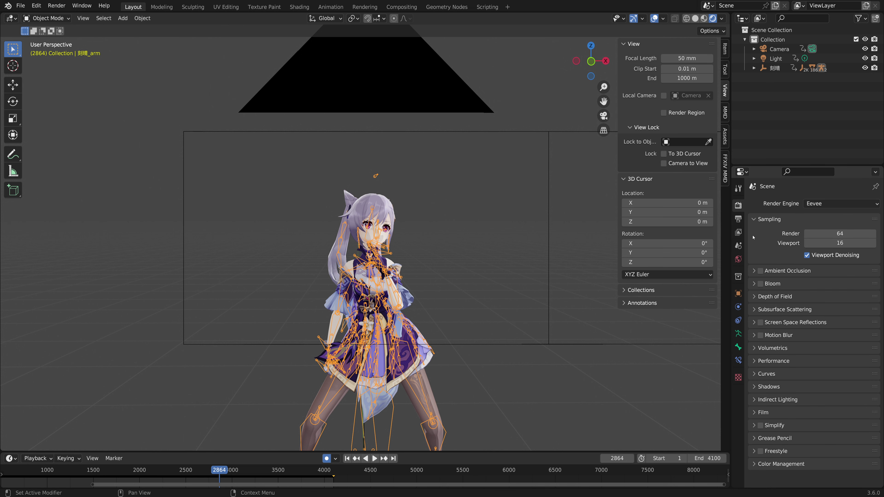
{"action": "left_click", "coordinate": [755, 413]}
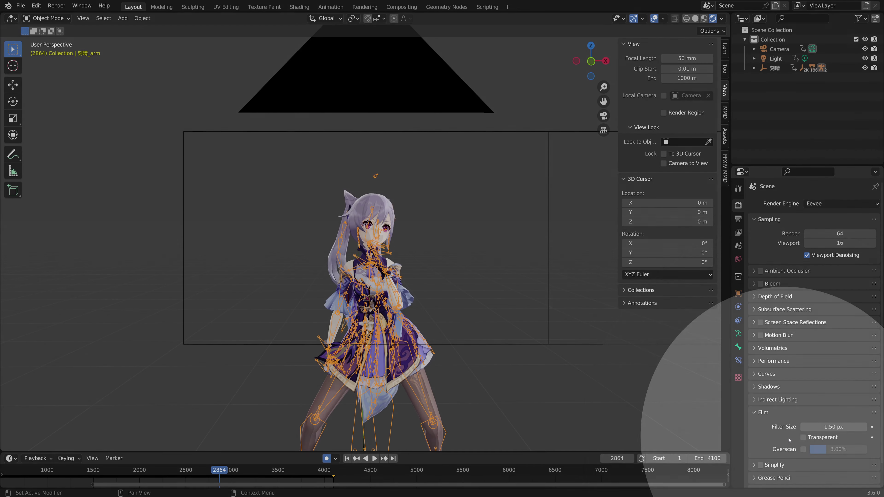
{"action": "left_click", "coordinate": [803, 437]}
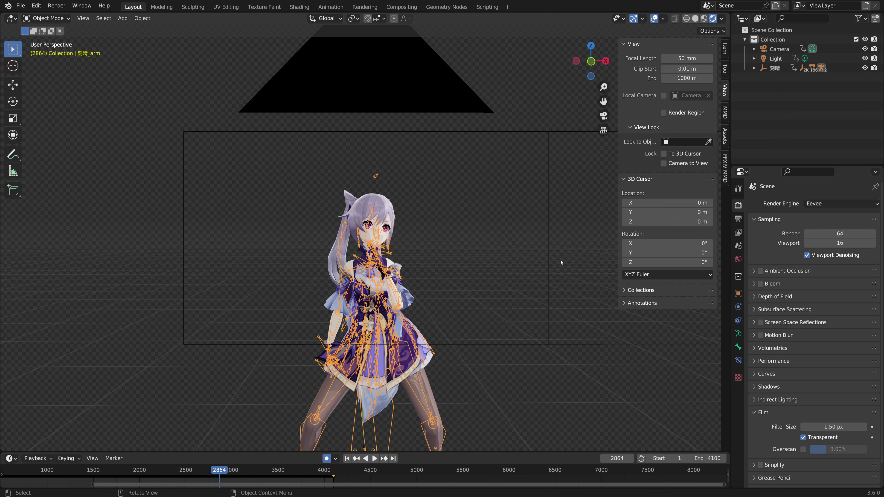
Step: Render the current frame to check the transparent background, close the render, and toggle film transparency off and on again to compare
{"action": "key", "text": "F12"}
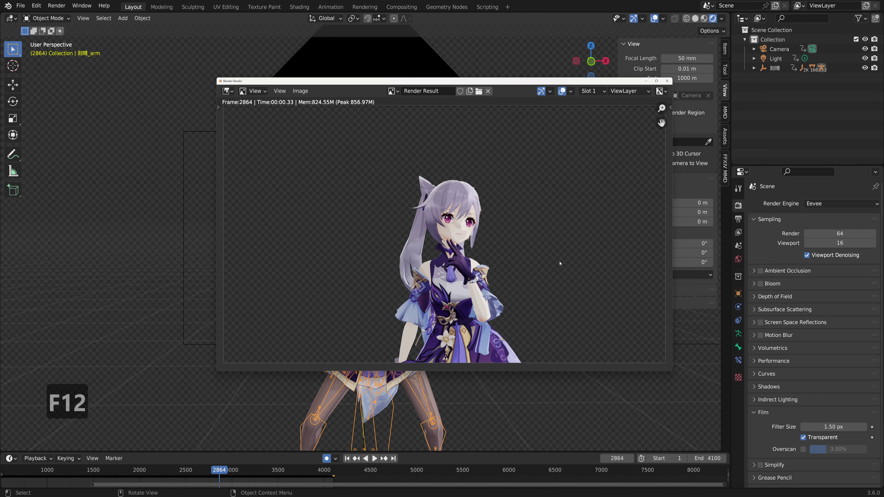
{"action": "scroll", "coordinate": [447, 245], "scroll_direction": "down", "scroll_amount": 3}
{"action": "scroll", "coordinate": [424, 177], "scroll_direction": "up", "scroll_amount": 3}
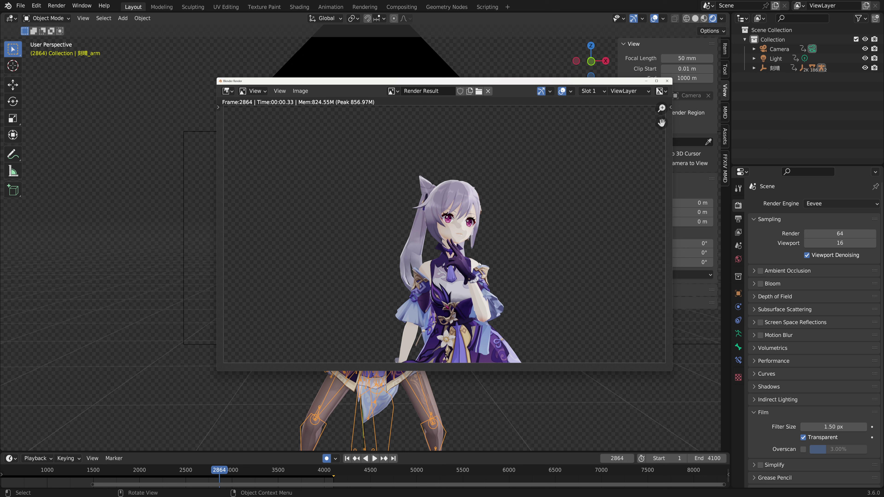
{"action": "left_click", "coordinate": [667, 81]}
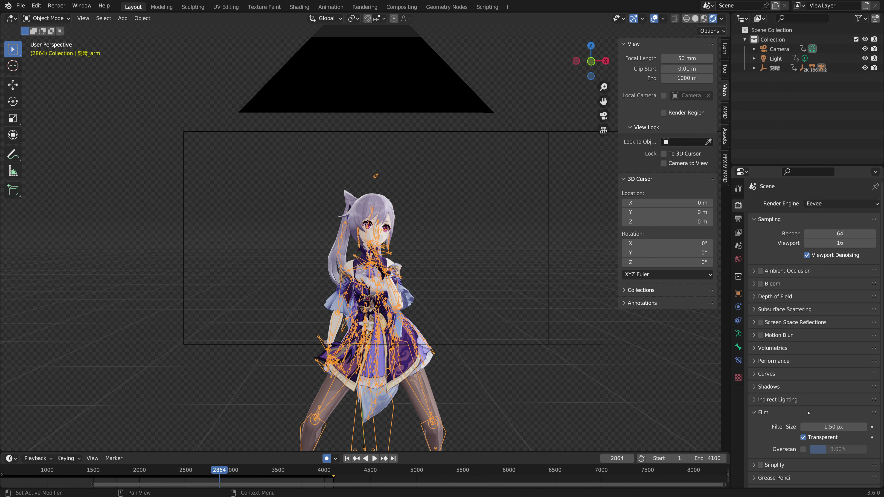
{"action": "left_click", "coordinate": [803, 437]}
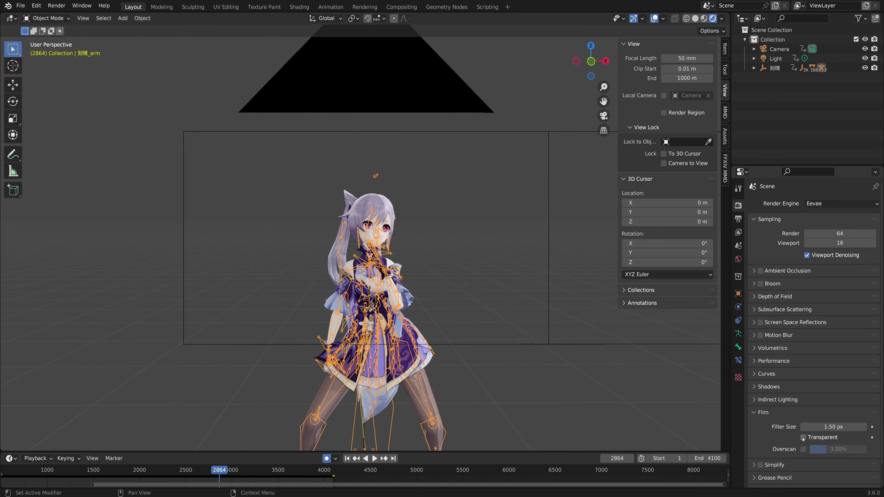
{"action": "left_click", "coordinate": [803, 438]}
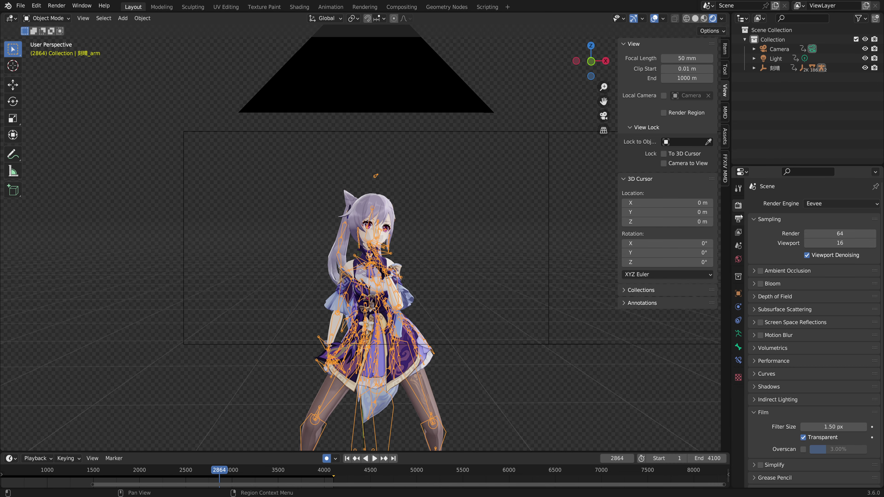
Step: Set the color mode of the PNG output to RGBA
{"action": "left_click", "coordinate": [739, 222]}
{"action": "scroll", "coordinate": [785, 413], "scroll_direction": "down", "scroll_amount": 1}
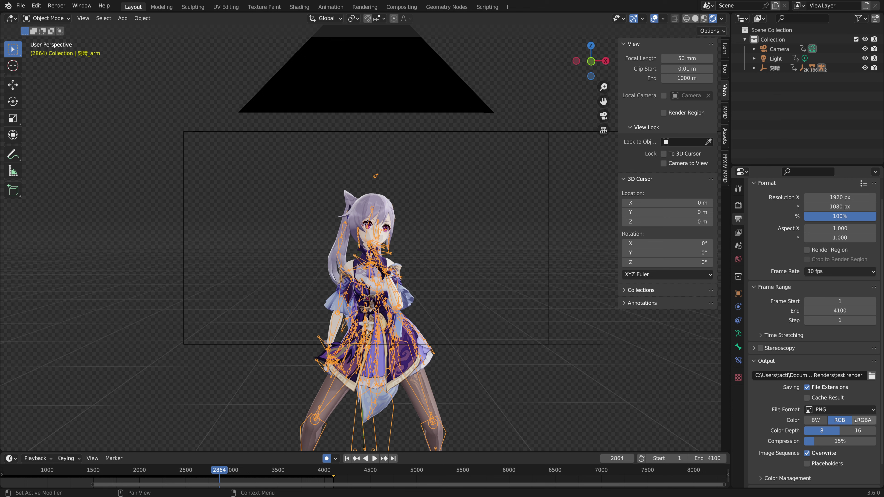
{"action": "left_click", "coordinate": [824, 411]}
{"action": "left_click", "coordinate": [824, 411]}
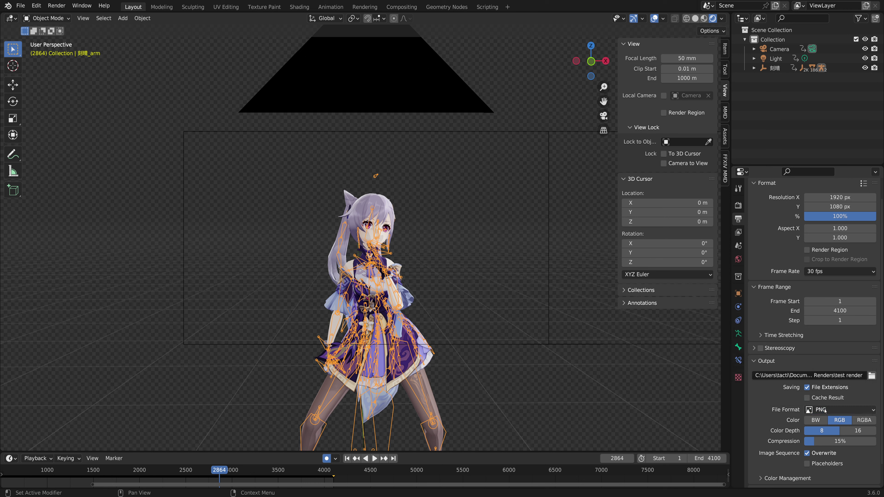
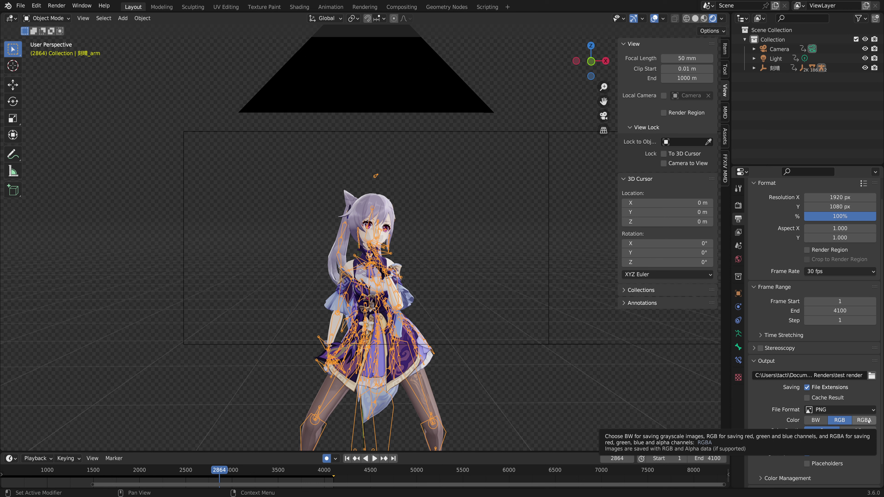
{"action": "left_click", "coordinate": [864, 421]}
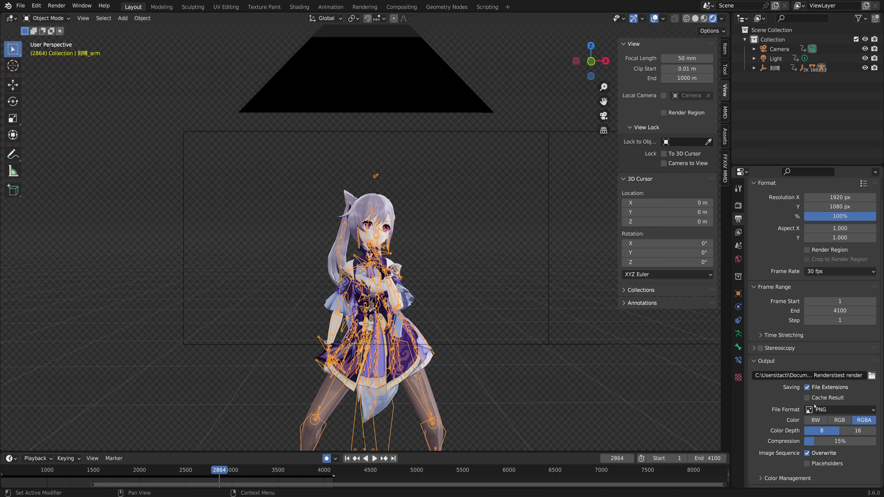
Step: Turn off the Transparent option in the Film section of the render settings
{"action": "left_click", "coordinate": [738, 205]}
{"action": "left_click", "coordinate": [803, 419]}
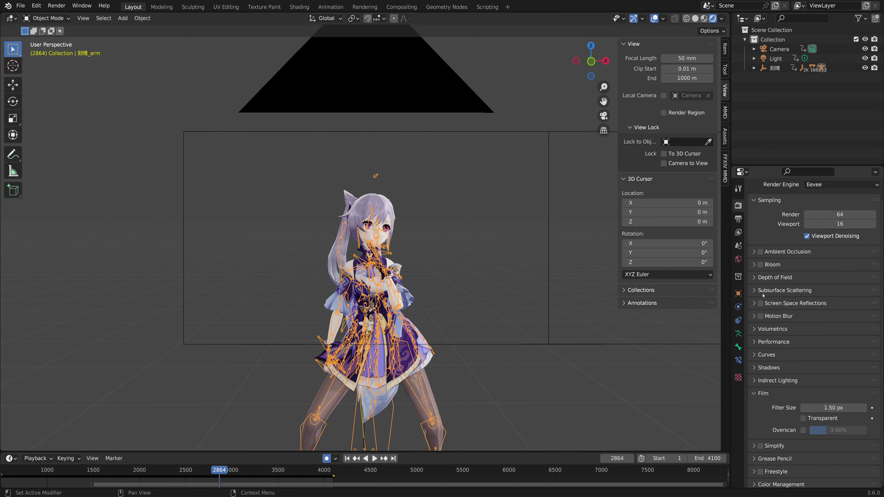
Step: Set the file format in the output settings to AVI Raw
{"action": "left_click", "coordinate": [739, 219]}
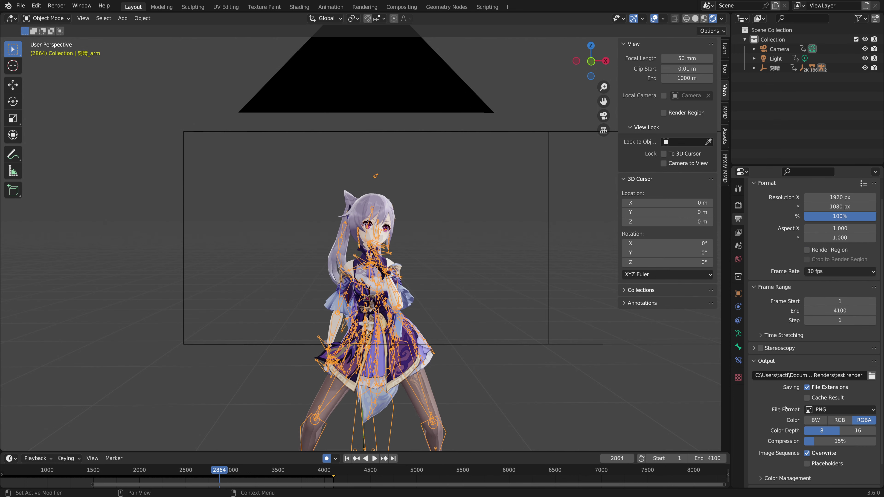
{"action": "left_click", "coordinate": [819, 410]}
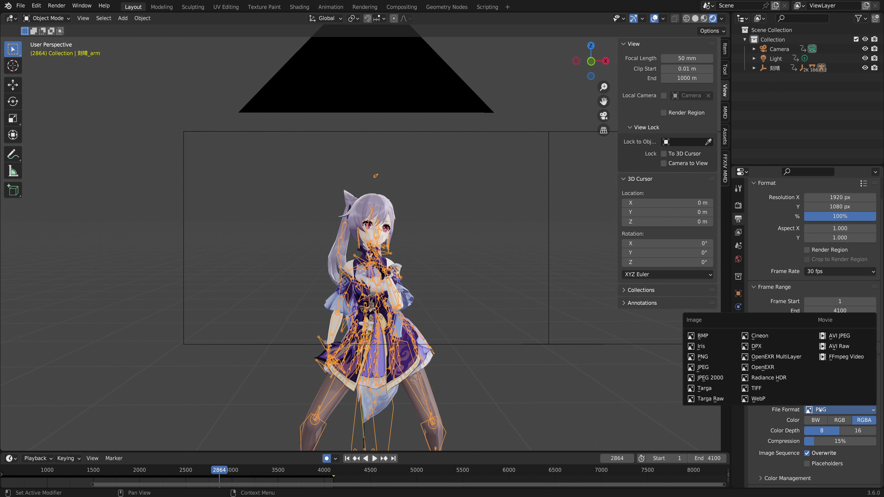
{"action": "left_click", "coordinate": [838, 348]}
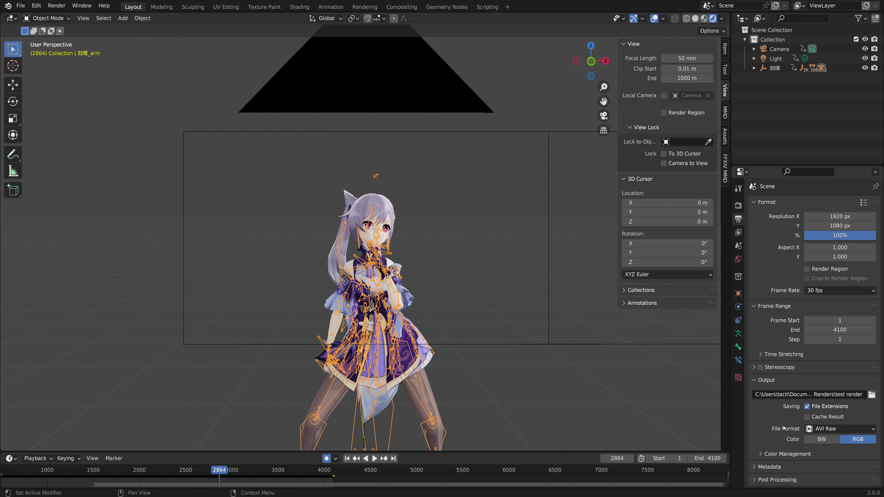
Step: Set the output file format to FFmpeg Video
{"action": "left_click", "coordinate": [835, 430]}
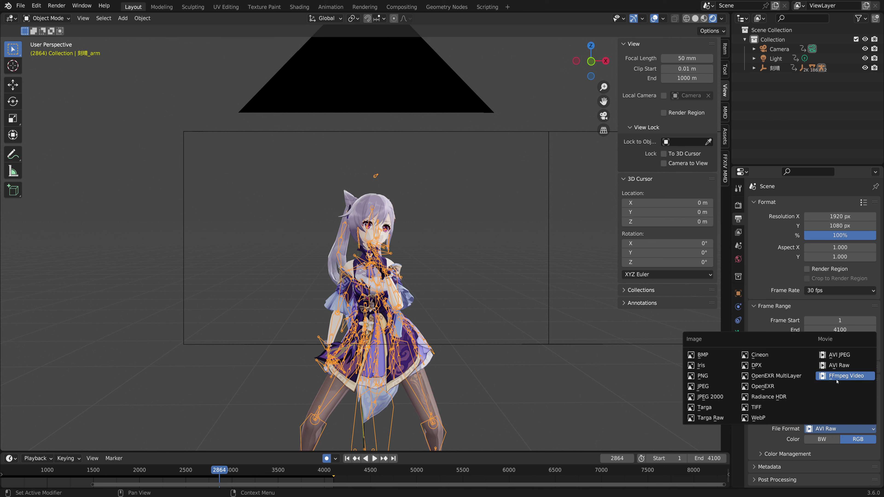
{"action": "left_click", "coordinate": [856, 377]}
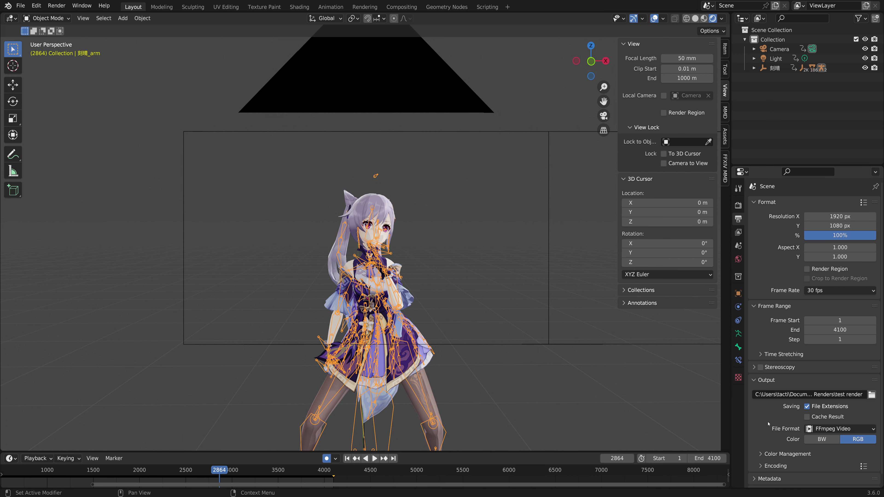
{"action": "scroll", "coordinate": [775, 423], "scroll_direction": "down", "scroll_amount": 1}
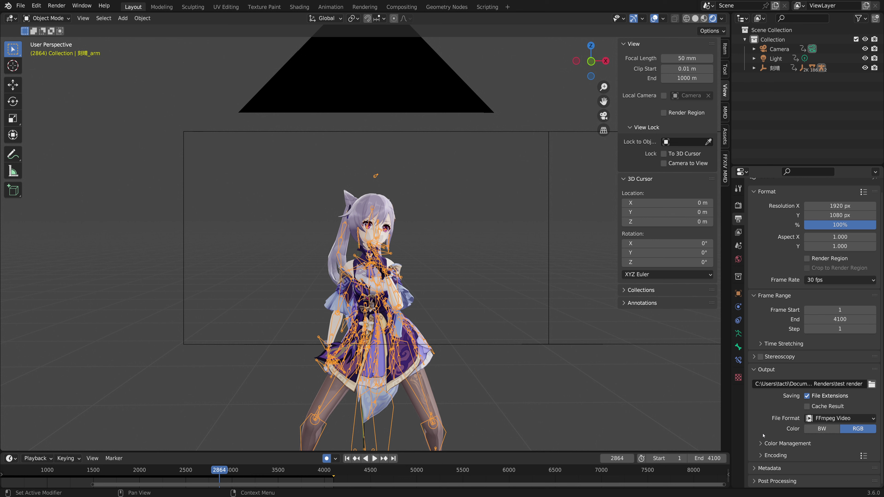
Step: Expand the video Encoding settings and set the container to MPEG-4
{"action": "left_click", "coordinate": [761, 455]}
{"action": "scroll", "coordinate": [761, 418], "scroll_direction": "down", "scroll_amount": 5}
{"action": "scroll", "coordinate": [761, 401], "scroll_direction": "down", "scroll_amount": 3}
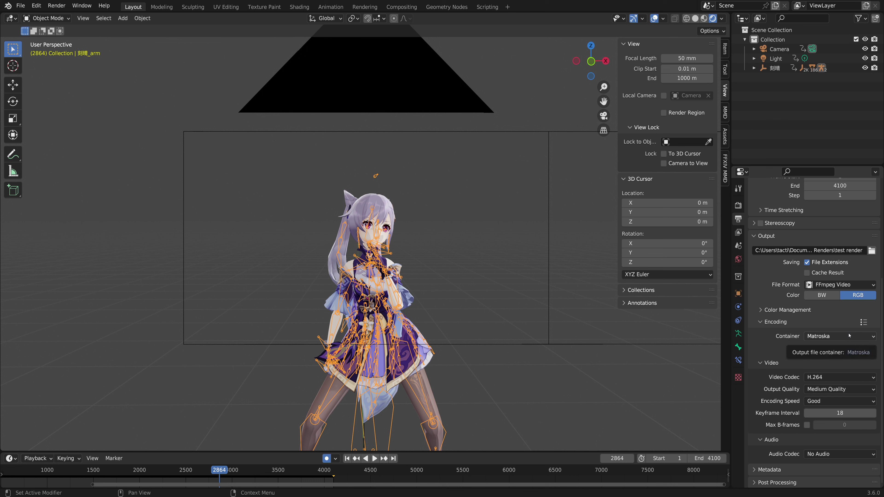
{"action": "left_click", "coordinate": [848, 336]}
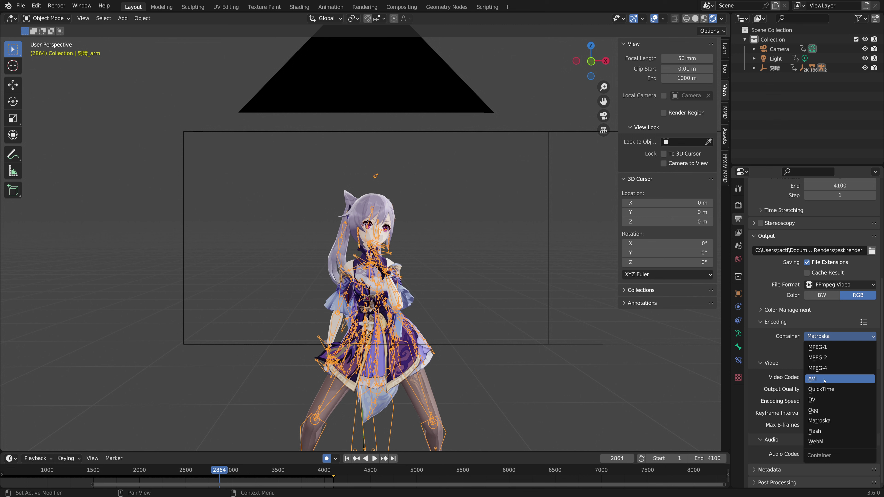
{"action": "left_click", "coordinate": [834, 368]}
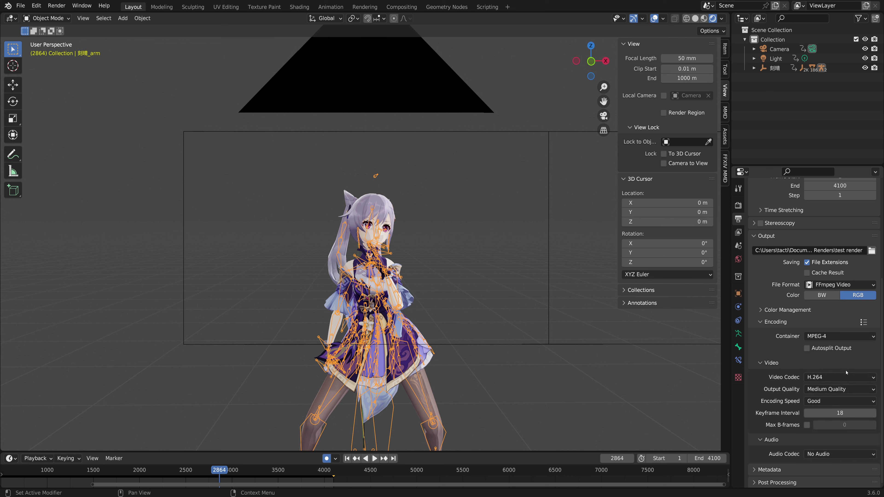
Step: Examine the video codec and output quality options in the Encoding settings
{"action": "left_click", "coordinate": [839, 378]}
{"action": "left_click", "coordinate": [829, 378]}
{"action": "left_click", "coordinate": [848, 391]}
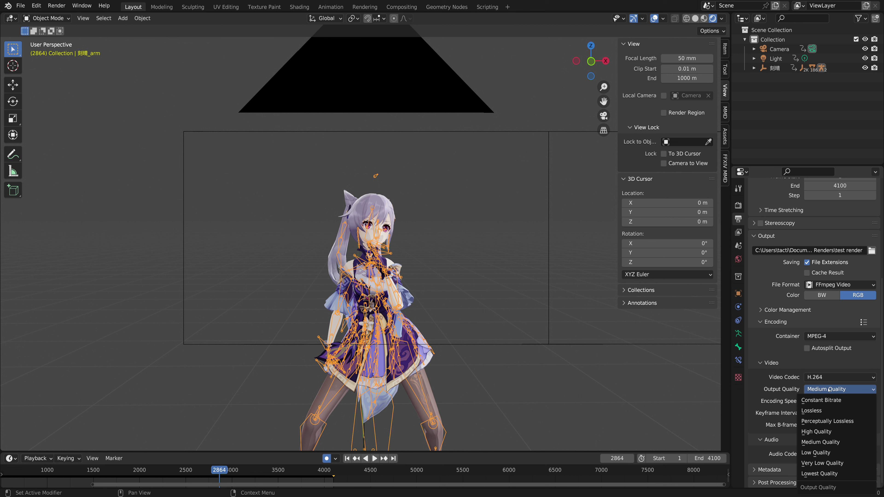
{"action": "left_click", "coordinate": [810, 390]}
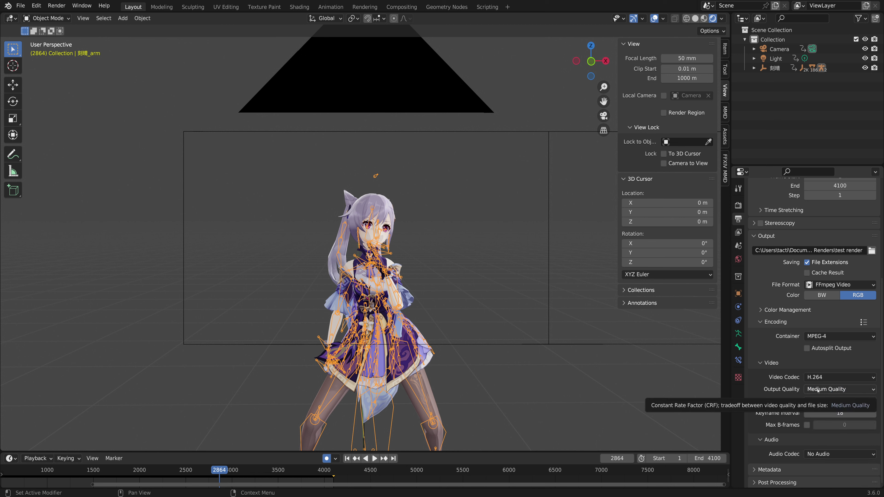
Step: Set the animation's end frame to 100 and bring the shortened frame range into view in the timeline
{"action": "left_click", "coordinate": [707, 458]}
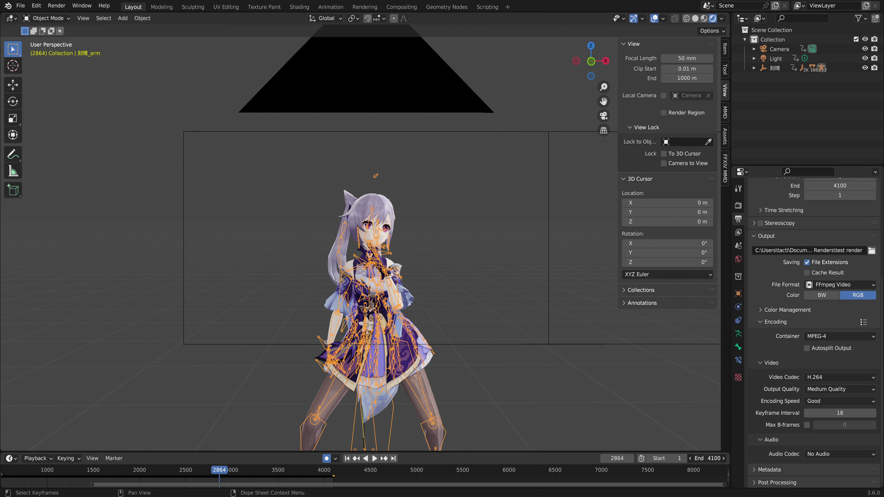
{"action": "type", "text": "100"}
{"action": "key", "text": "Return"}
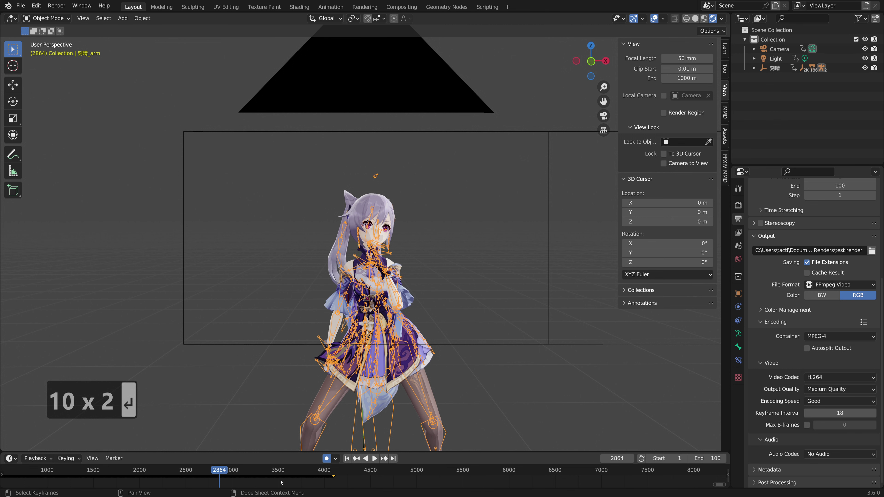
{"action": "key", "text": "0"}
{"action": "scroll", "coordinate": [281, 482], "scroll_direction": "left", "scroll_amount": 5, "text": "ctrl"}
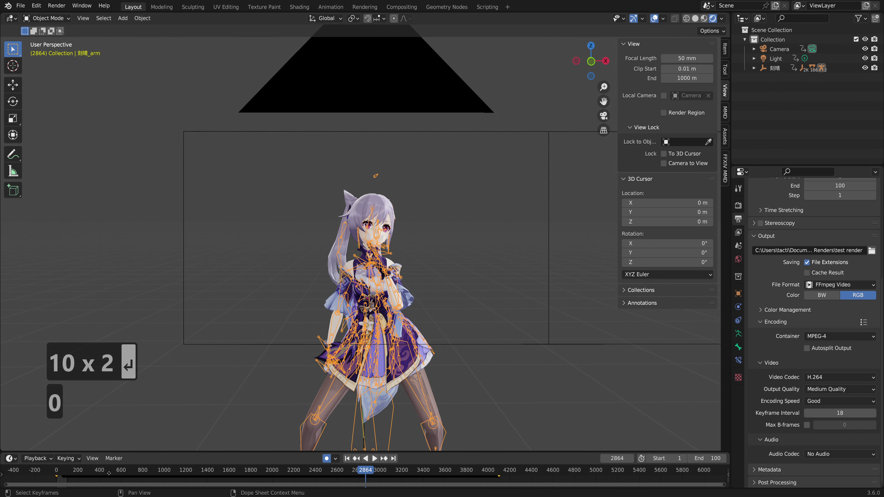
{"action": "scroll", "coordinate": [244, 475], "scroll_direction": "left", "scroll_amount": 5, "text": "ctrl"}
{"action": "scroll", "coordinate": [423, 479], "scroll_direction": "up", "scroll_amount": 3}
{"action": "scroll", "coordinate": [465, 481], "scroll_direction": "up", "scroll_amount": 3}
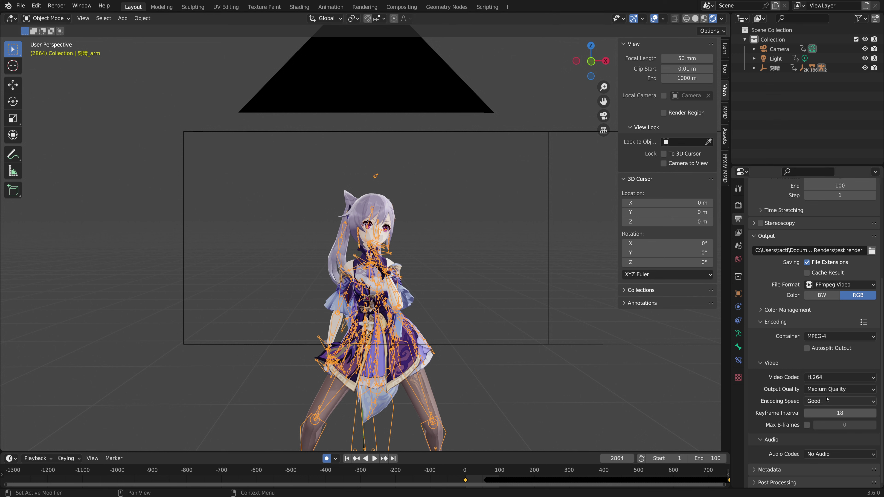
Step: Review the output quality presets and choose Good as the encoding speed
{"action": "left_click", "coordinate": [839, 394]}
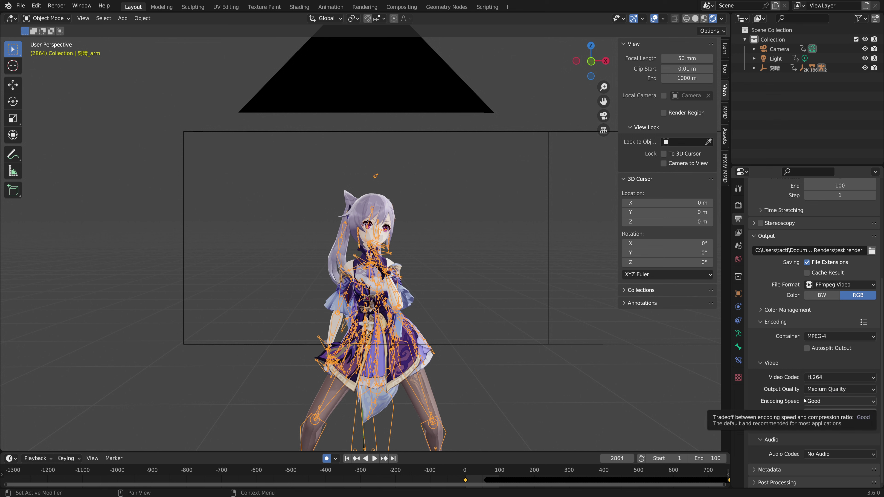
{"action": "left_click", "coordinate": [811, 390]}
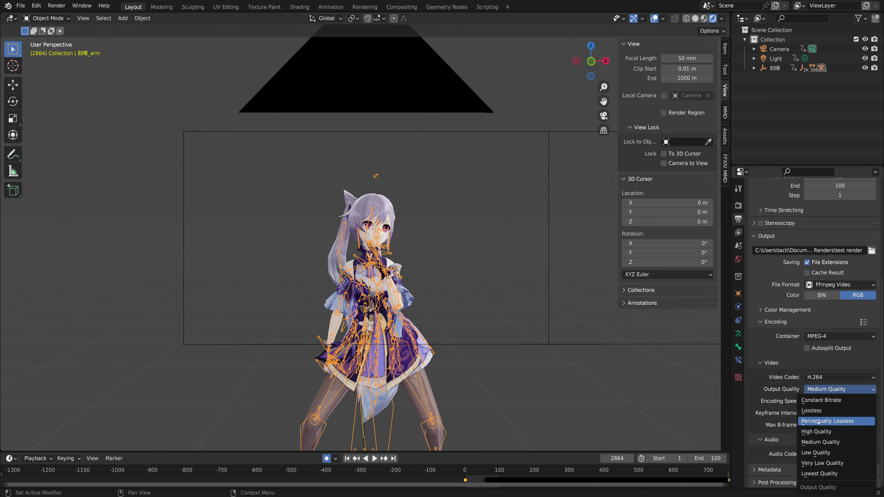
{"action": "left_click", "coordinate": [770, 405]}
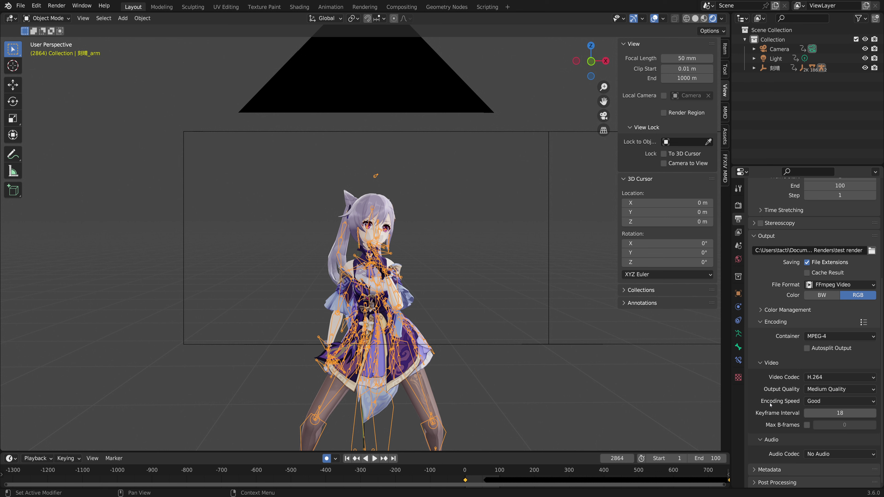
{"action": "left_click_drag", "start_coordinate": [482, 488], "coordinate": [512, 488]}
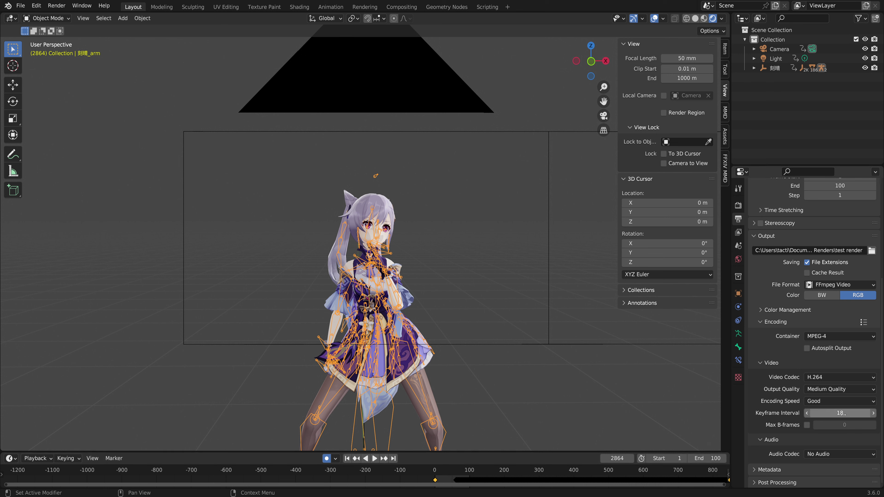
{"action": "left_click", "coordinate": [823, 402]}
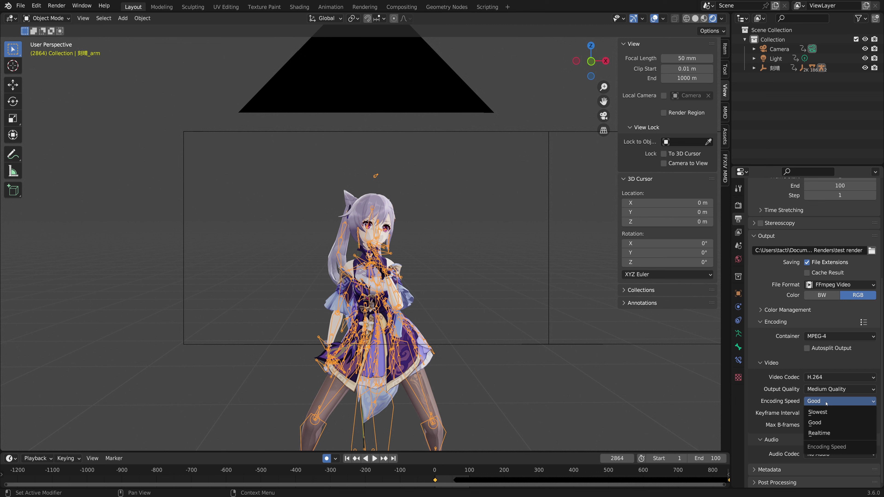
{"action": "left_click", "coordinate": [814, 423]}
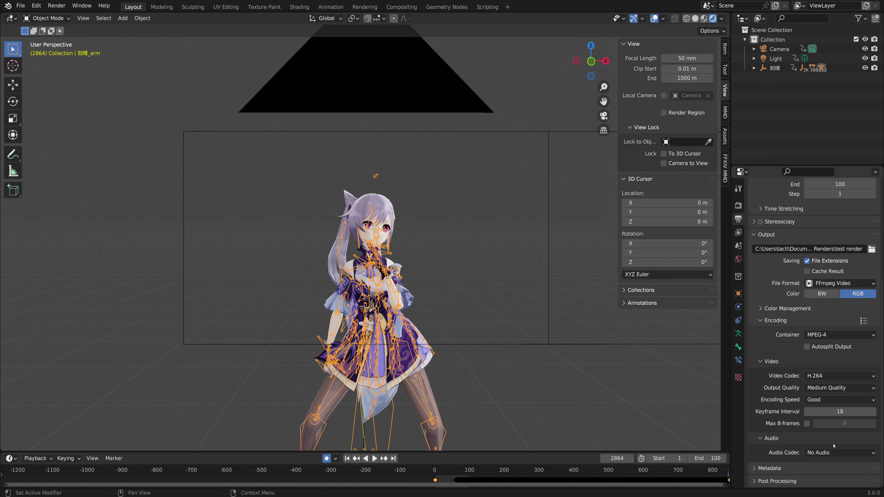
Step: Set the audio codec for the video output to MP3
{"action": "left_click", "coordinate": [834, 453]}
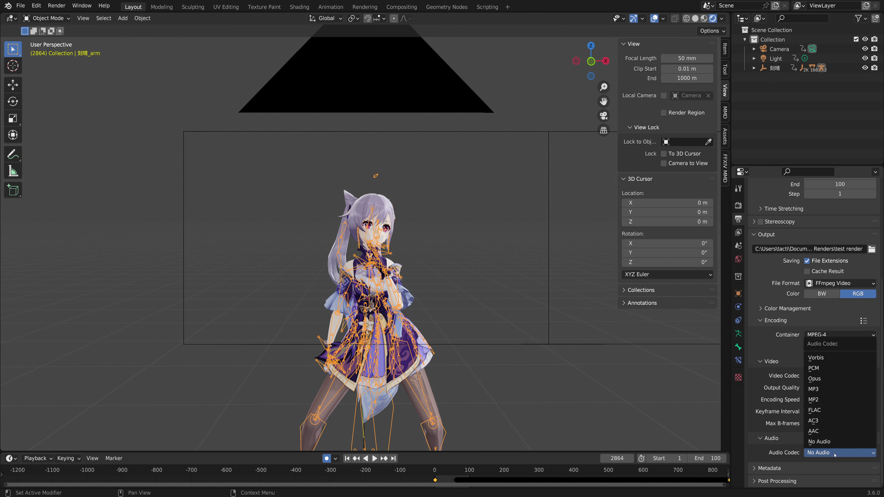
{"action": "left_click", "coordinate": [825, 453]}
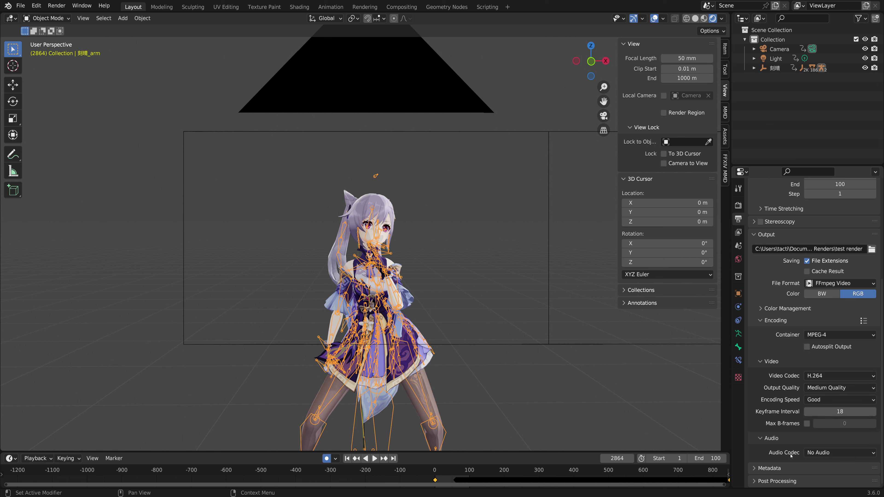
{"action": "left_click", "coordinate": [825, 453]}
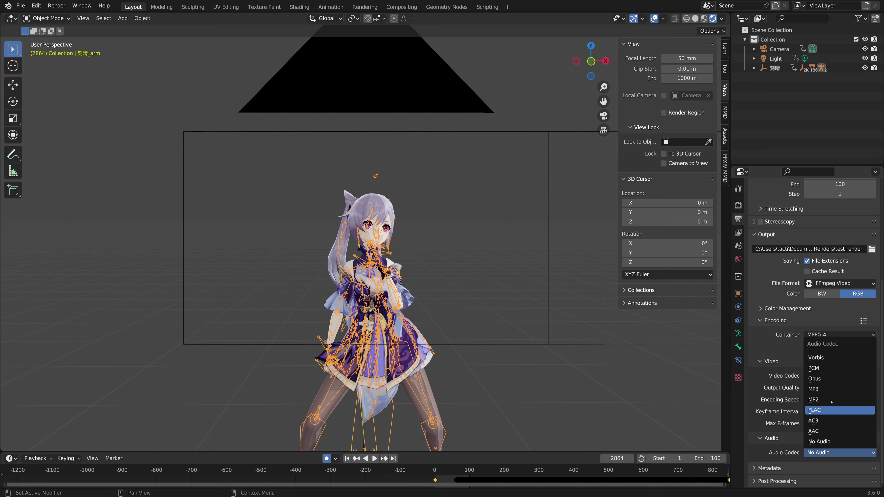
{"action": "left_click", "coordinate": [823, 387]}
{"action": "scroll", "coordinate": [772, 431], "scroll_direction": "down", "scroll_amount": 3}
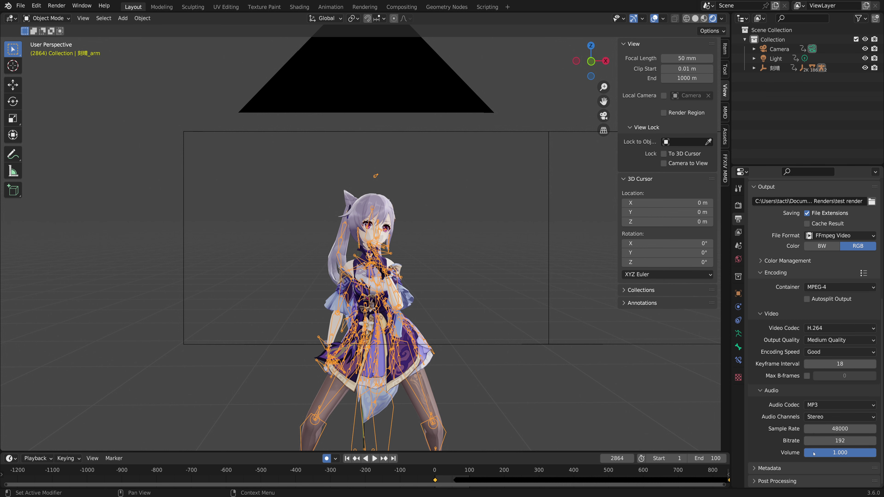
Step: Deselect the character and enlarge the timeline area below the 3D viewport
{"action": "left_click", "coordinate": [480, 435]}
{"action": "left_click_drag", "start_coordinate": [474, 452], "coordinate": [474, 409]}
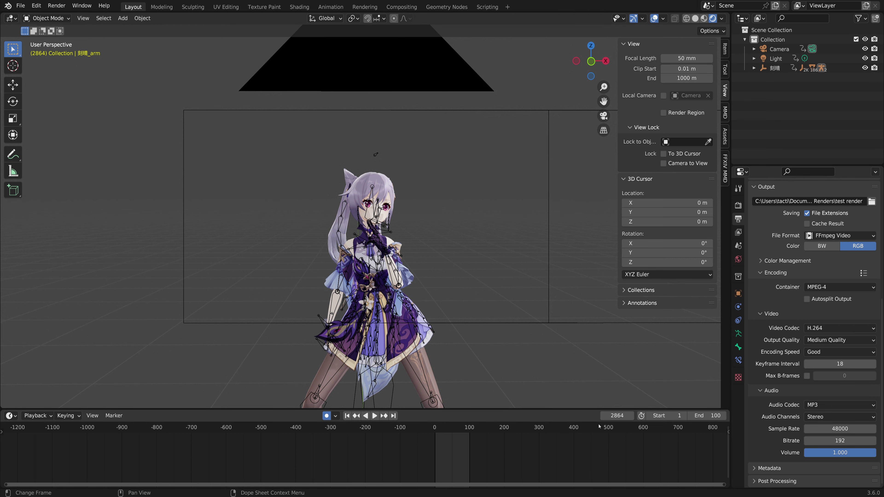
{"action": "left_click_drag", "start_coordinate": [573, 407], "coordinate": [573, 419]}
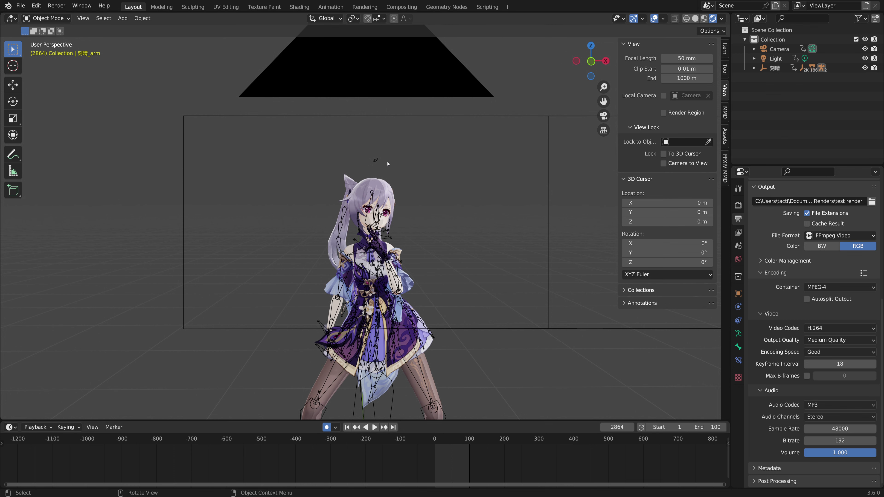
Step: Enlarge the timeline below the Dope Sheet in the Animation workspace and return to the Layout workspace
{"action": "left_click", "coordinate": [330, 7]}
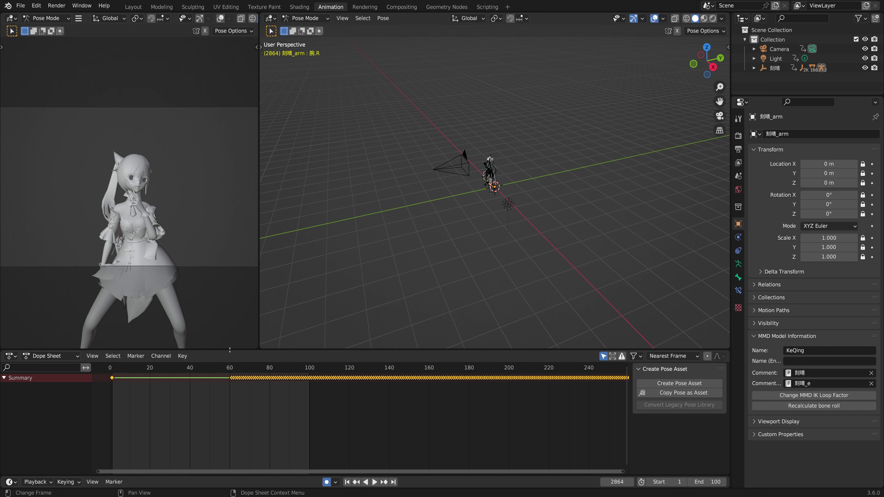
{"action": "left_click_drag", "start_coordinate": [229, 350], "coordinate": [229, 358]}
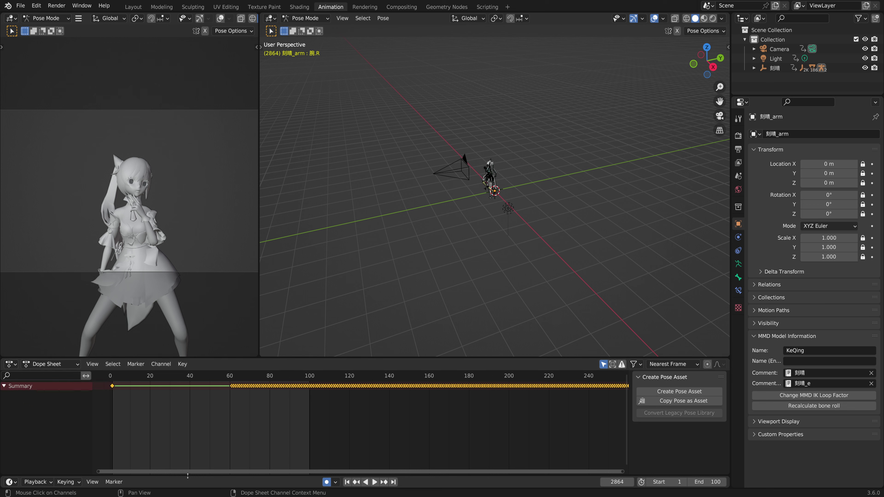
{"action": "left_click_drag", "start_coordinate": [187, 476], "coordinate": [187, 440]}
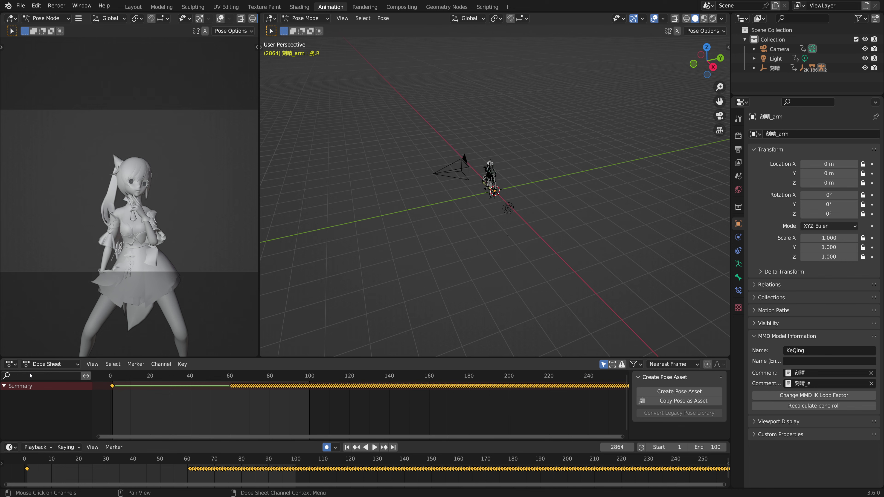
{"action": "left_click", "coordinate": [138, 9]}
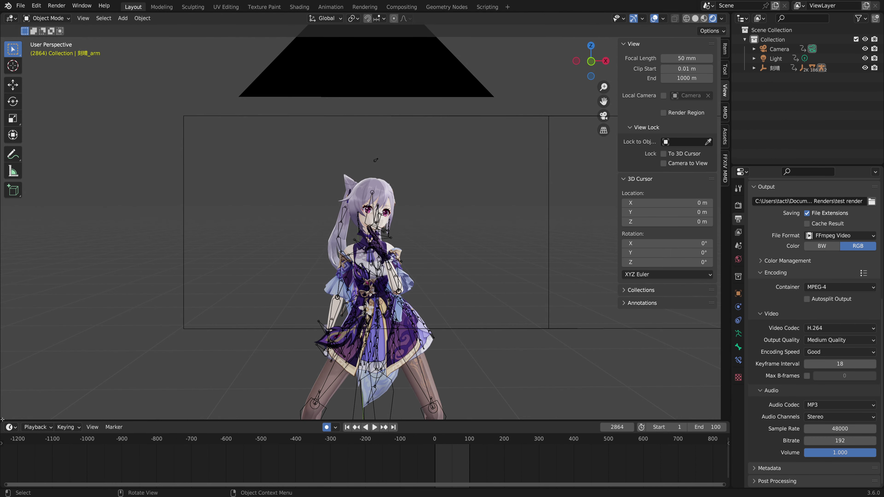
Step: Split off a new area between the 3D viewport and the timeline and make it a Video Sequencer
{"action": "left_click_drag", "start_coordinate": [2, 420], "coordinate": [22, 373]}
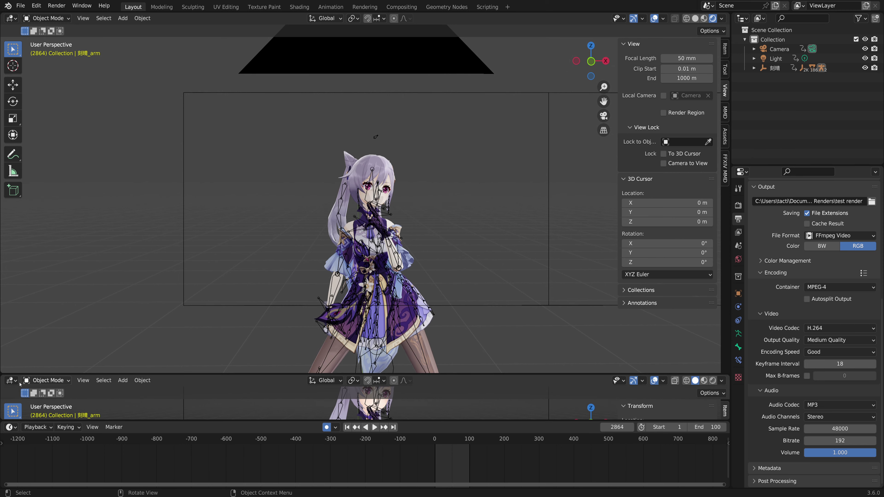
{"action": "left_click", "coordinate": [11, 381]}
{"action": "left_click", "coordinate": [11, 381]}
{"action": "left_click", "coordinate": [10, 380]}
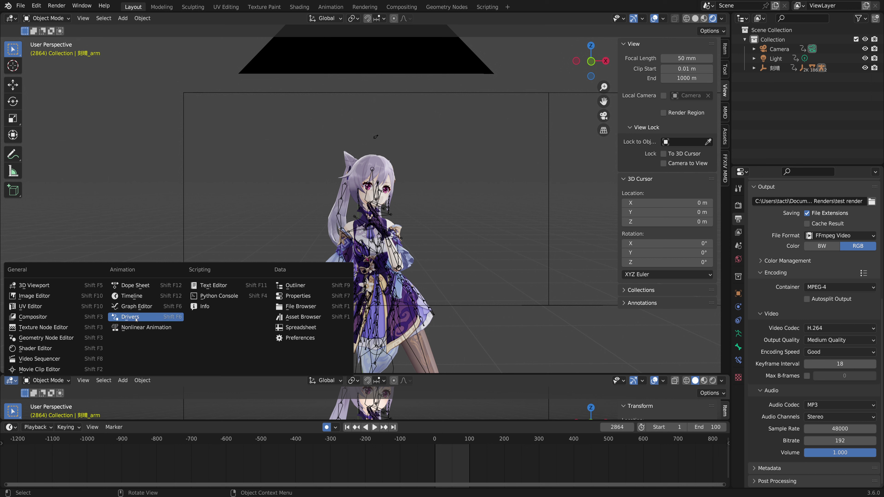
{"action": "left_click", "coordinate": [44, 360]}
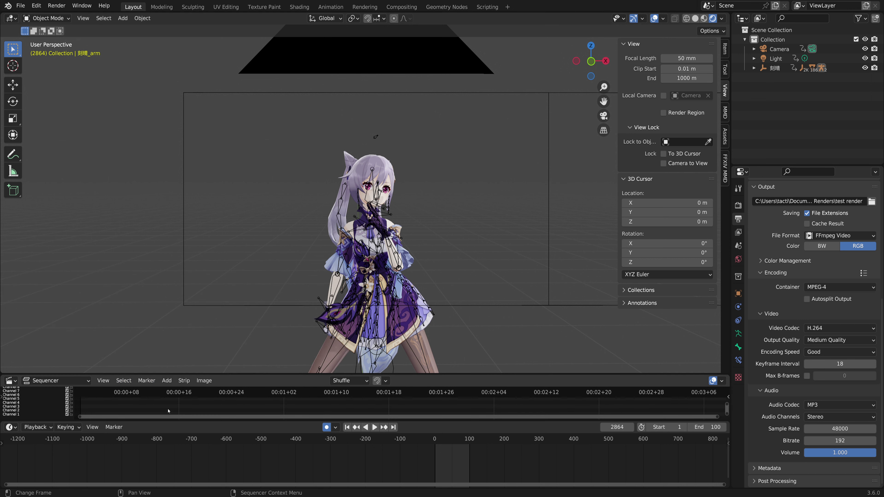
Step: Start adding a sound strip to the sequencer and check its Start Frame setting in the file browser
{"action": "left_click", "coordinate": [166, 380]}
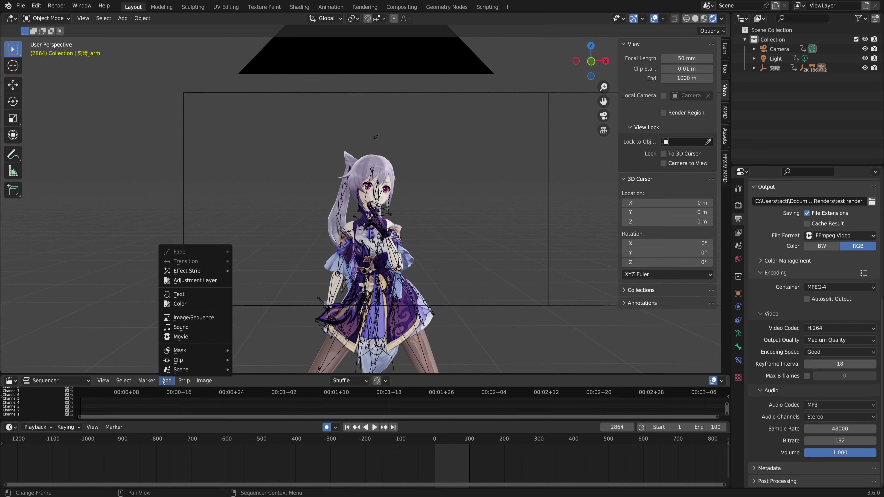
{"action": "left_click", "coordinate": [195, 329]}
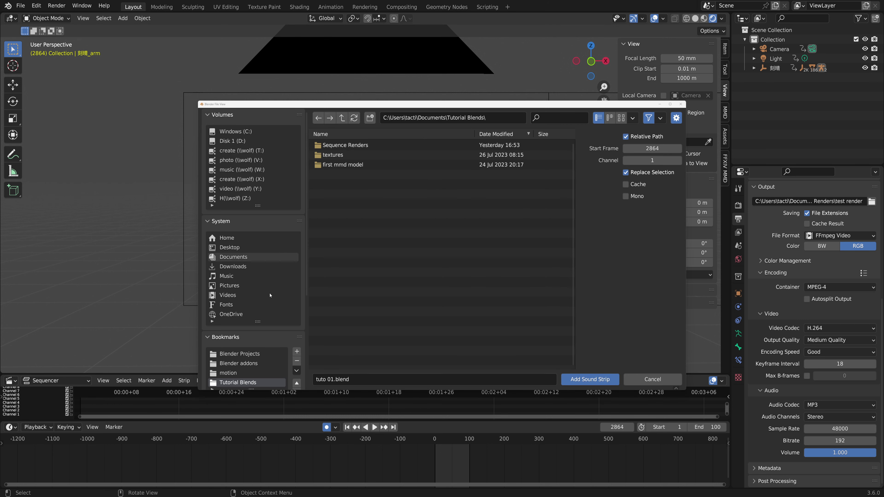
{"action": "scroll", "coordinate": [286, 248], "scroll_direction": "down", "scroll_amount": 2}
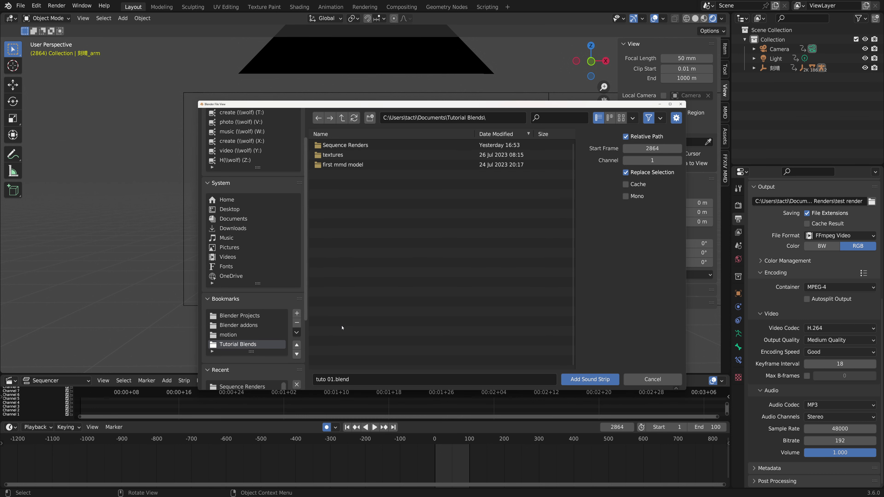
{"action": "left_click_drag", "start_coordinate": [473, 104], "coordinate": [425, 107]}
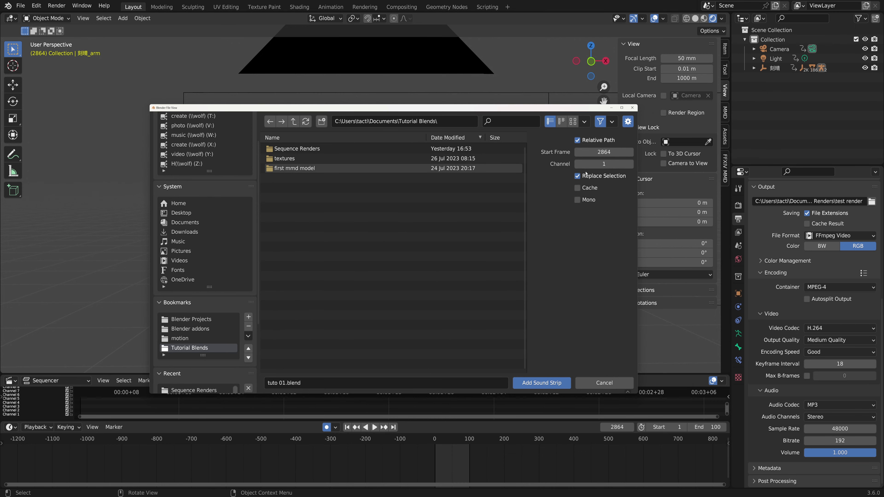
{"action": "left_click", "coordinate": [602, 150]}
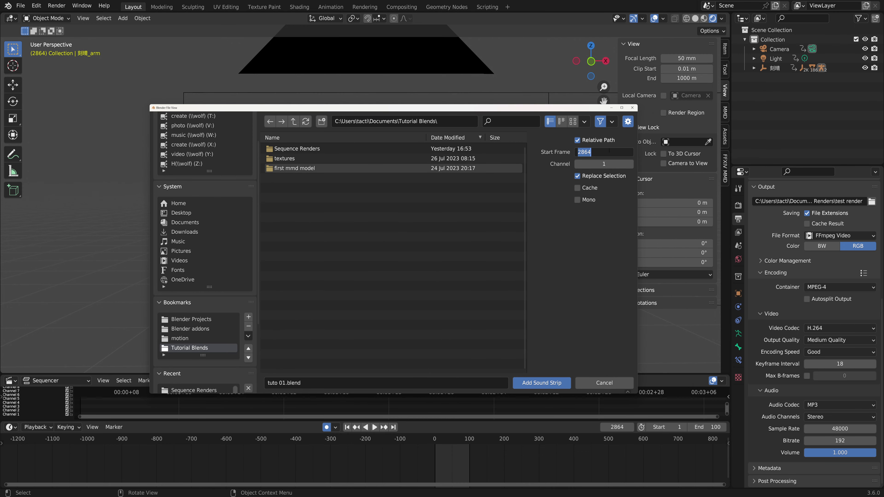
{"action": "key", "text": "Return"}
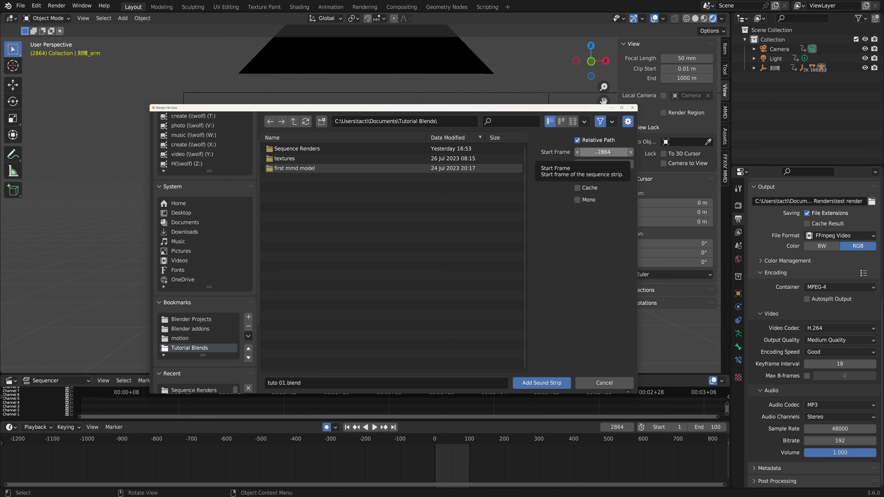
Step: Zoom out the timeline and move the current frame to 2396 while the sound file browser stays open
{"action": "left_click_drag", "start_coordinate": [448, 107], "coordinate": [467, 66]}
{"action": "scroll", "coordinate": [623, 449], "scroll_direction": "down", "scroll_amount": 8}
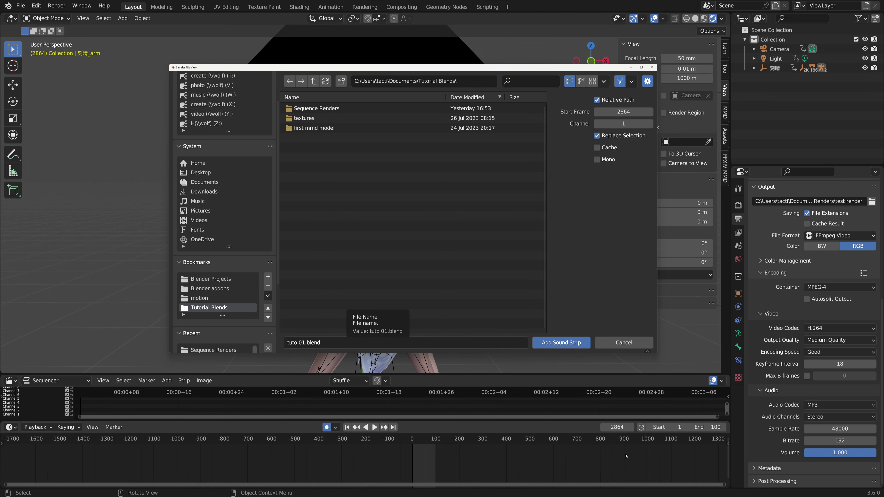
{"action": "left_click_drag", "start_coordinate": [591, 441], "coordinate": [555, 441]}
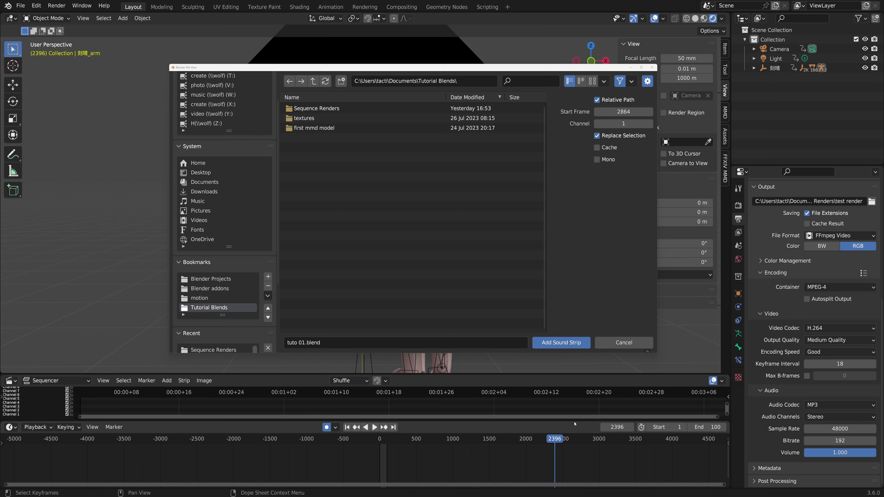
Step: Set the sound strip's Start Frame to 60 in the file browser
{"action": "left_click", "coordinate": [623, 111]}
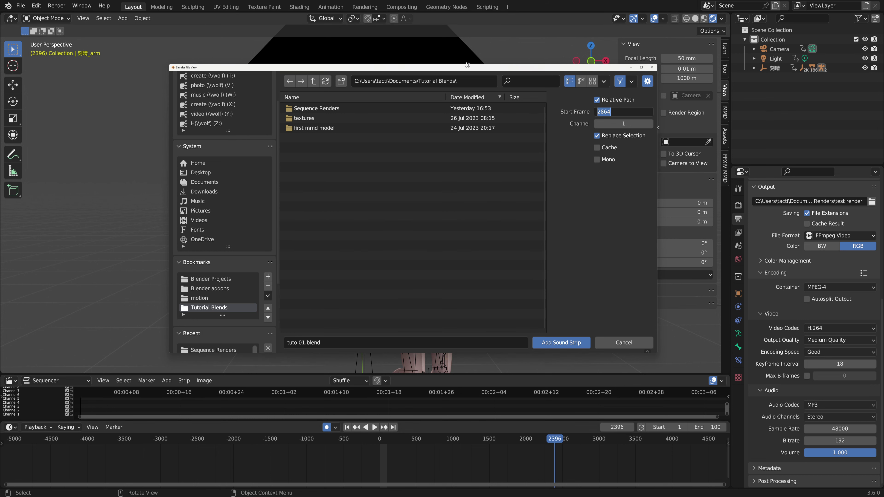
{"action": "left_click_drag", "start_coordinate": [473, 66], "coordinate": [429, 114]}
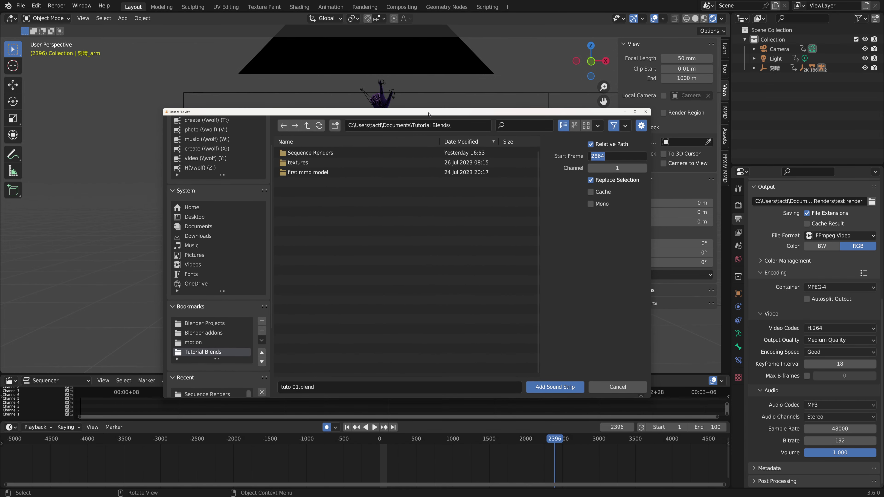
{"action": "left_click", "coordinate": [612, 157]}
{"action": "left_click_drag", "start_coordinate": [609, 155], "coordinate": [581, 151]}
{"action": "type", "text": "60"}
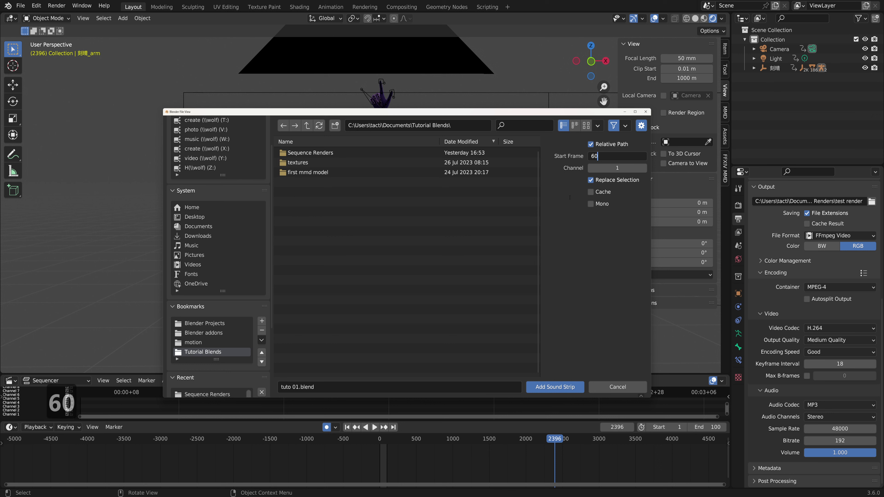
{"action": "key", "text": "Return"}
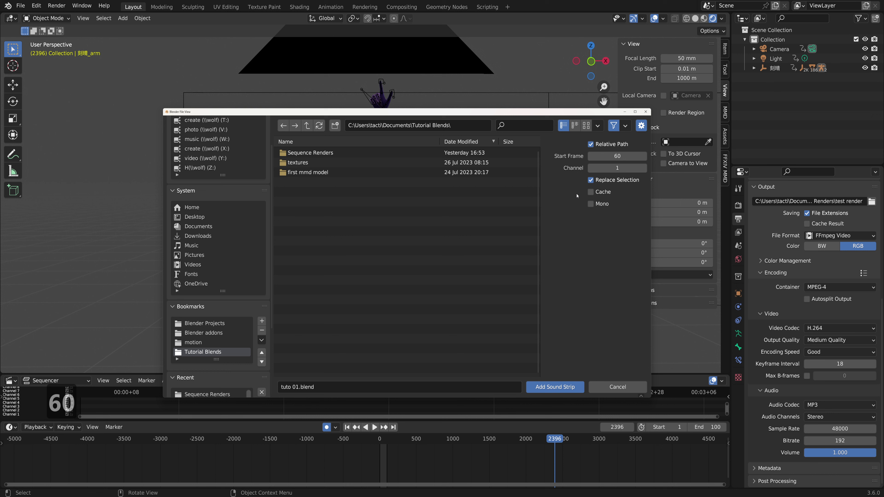
Step: Try a Start Frame of 0, set it back to 60 and close the file browser without adding a sound strip
{"action": "left_click", "coordinate": [611, 155]}
{"action": "type", "text": "0"}
{"action": "key", "text": "Return"}
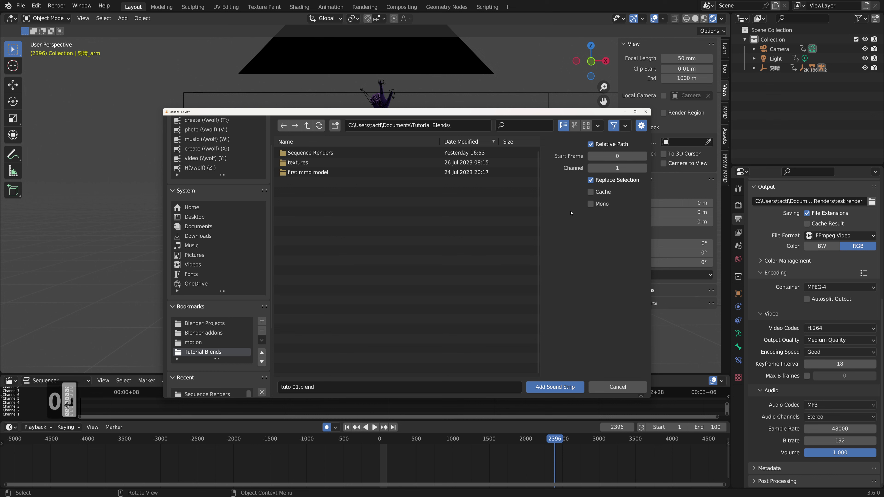
{"action": "left_click", "coordinate": [620, 159]}
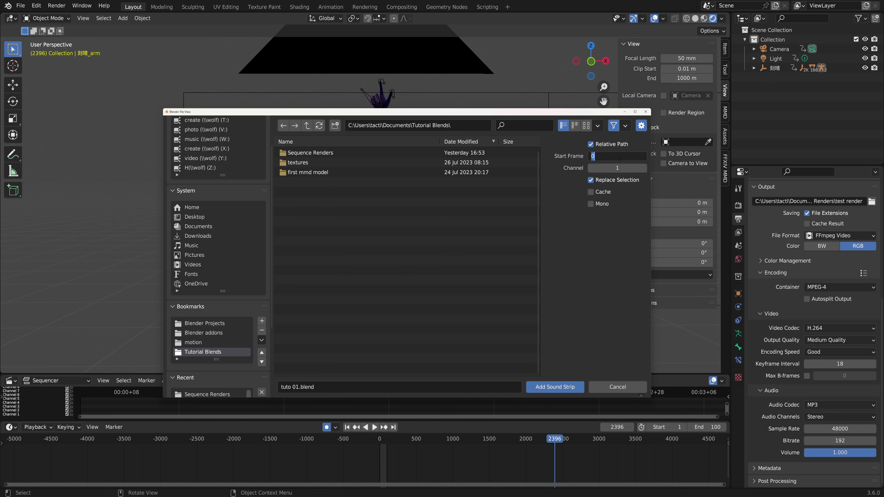
{"action": "type", "text": "60"}
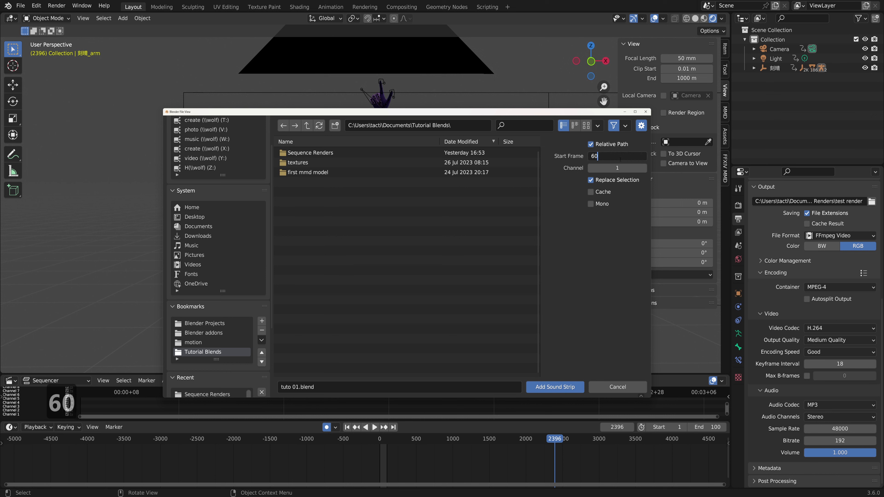
{"action": "key", "text": "Return"}
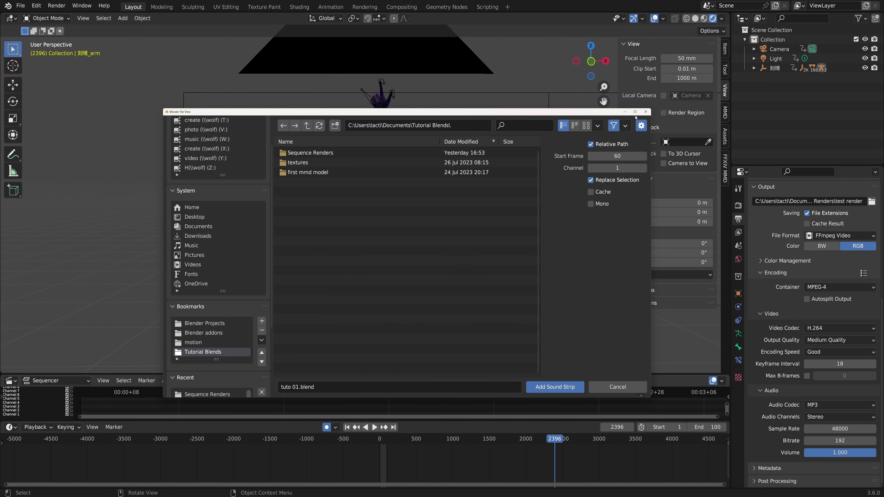
{"action": "left_click", "coordinate": [646, 112]}
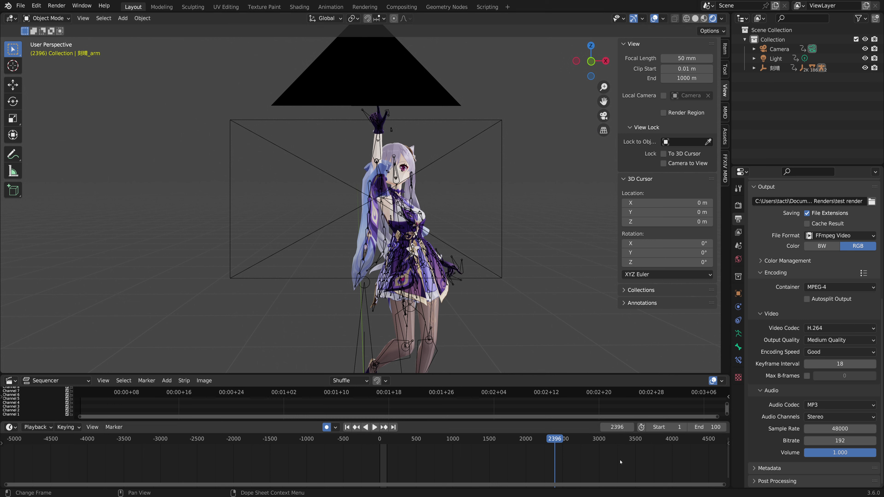
{"action": "key", "text": "n"}
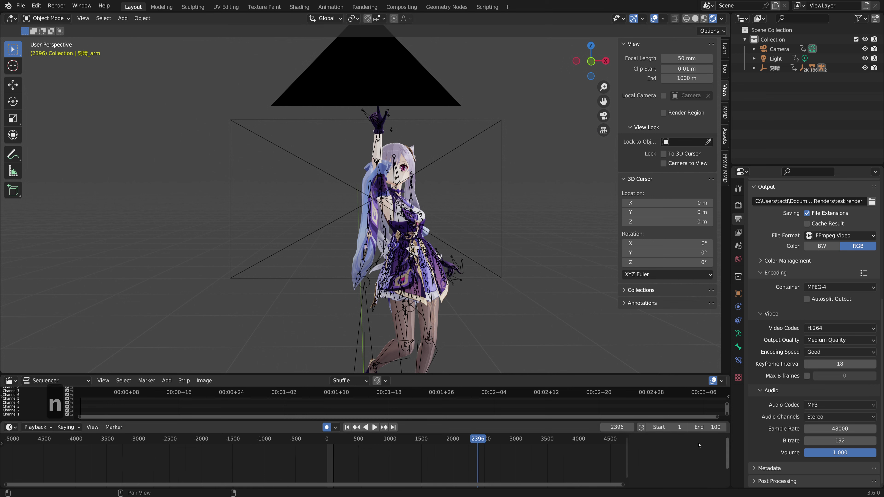
{"action": "left_click_drag", "start_coordinate": [726, 445], "coordinate": [727, 451]}
{"action": "key", "text": "n"}
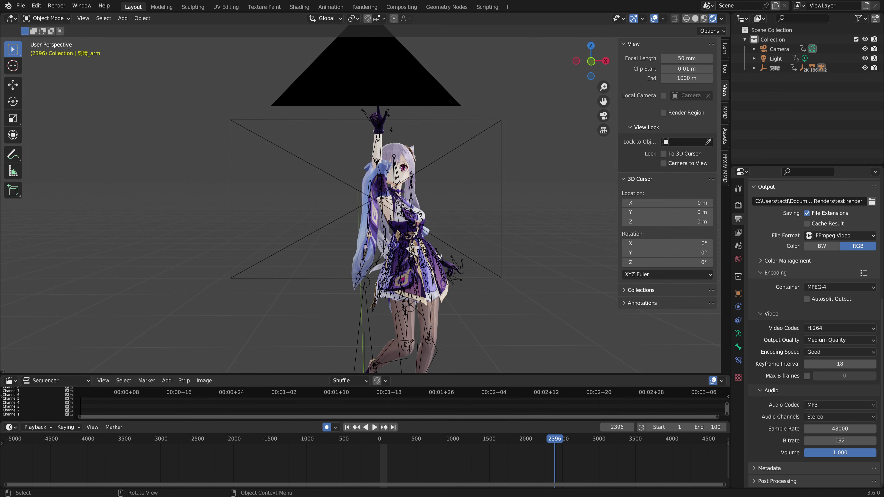
Step: Split two extra areas off the bottom of the 3D viewport and make the upper one a Video Sequencer
{"action": "left_click_drag", "start_coordinate": [8, 361], "coordinate": [4, 342]}
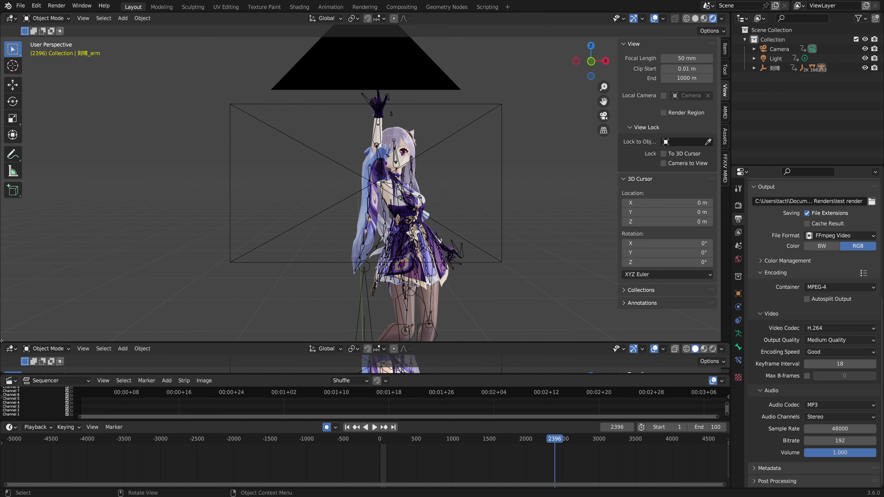
{"action": "left_click_drag", "start_coordinate": [5, 335], "coordinate": [50, 286]}
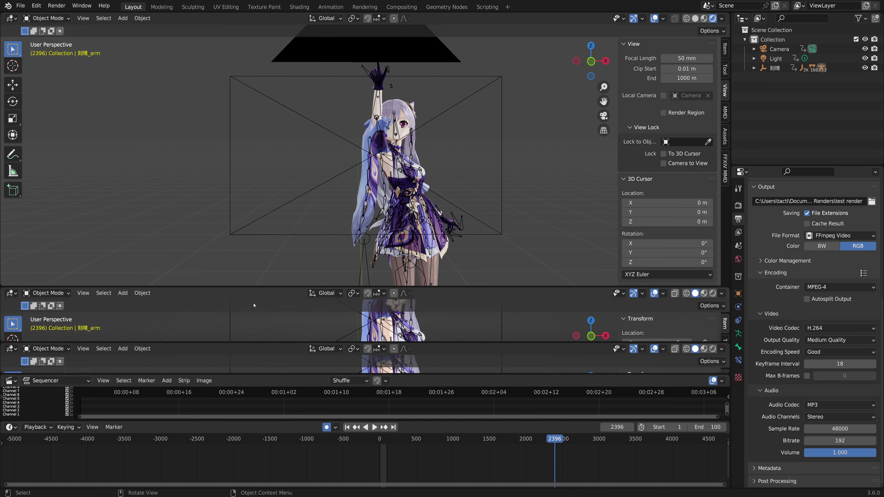
{"action": "left_click", "coordinate": [11, 293]}
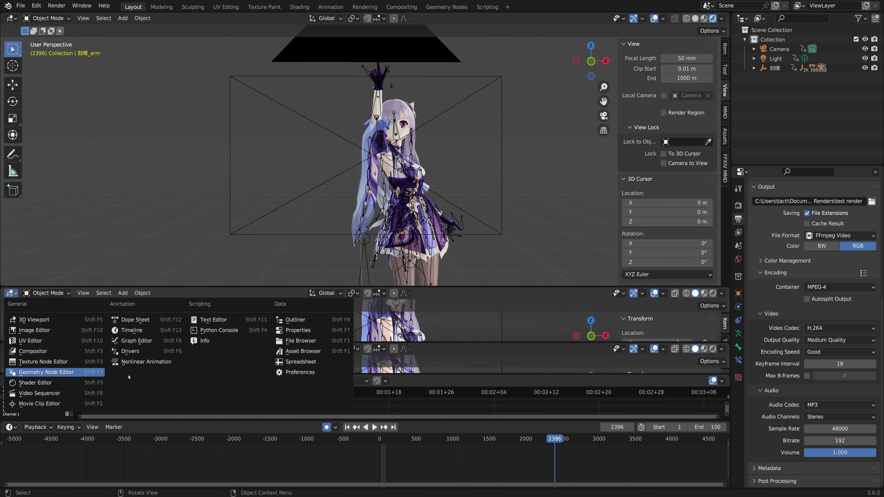
{"action": "left_click", "coordinate": [61, 395]}
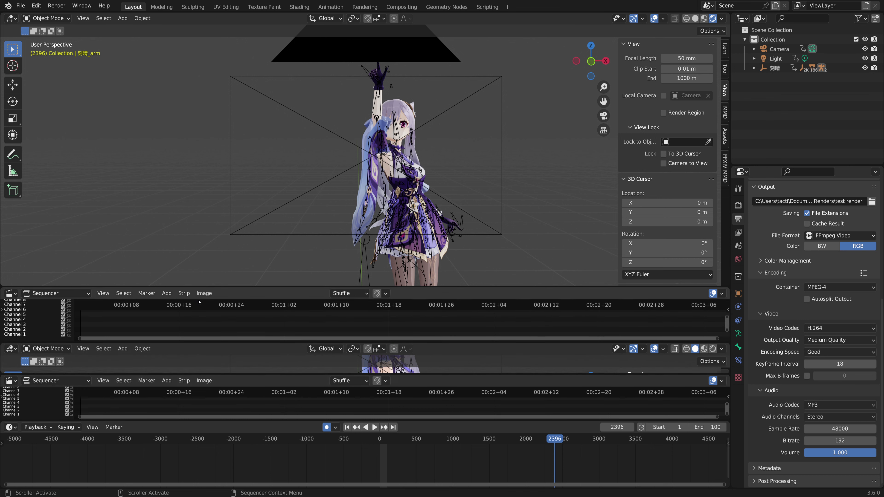
{"action": "left_click", "coordinate": [167, 293]}
Step: Join the two extra areas back into the 3D viewport, keeping only the original sequencer above the timeline
{"action": "right_click", "coordinate": [306, 285]}
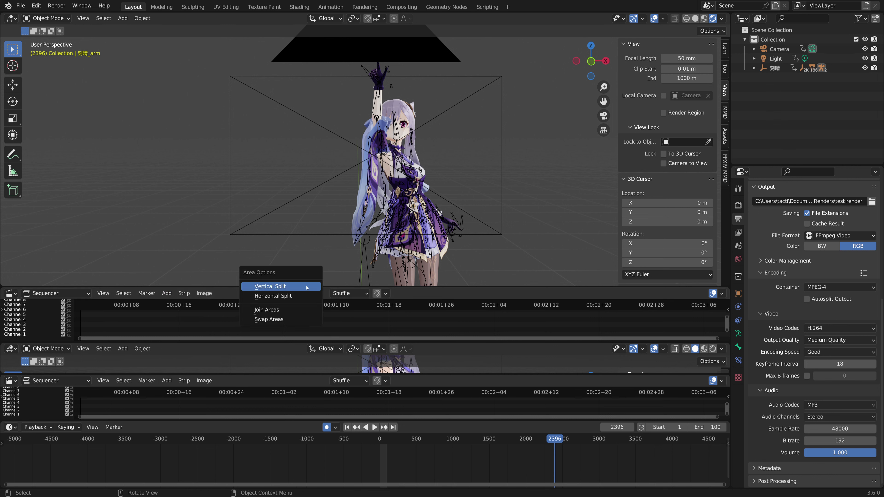
{"action": "left_click", "coordinate": [291, 311]}
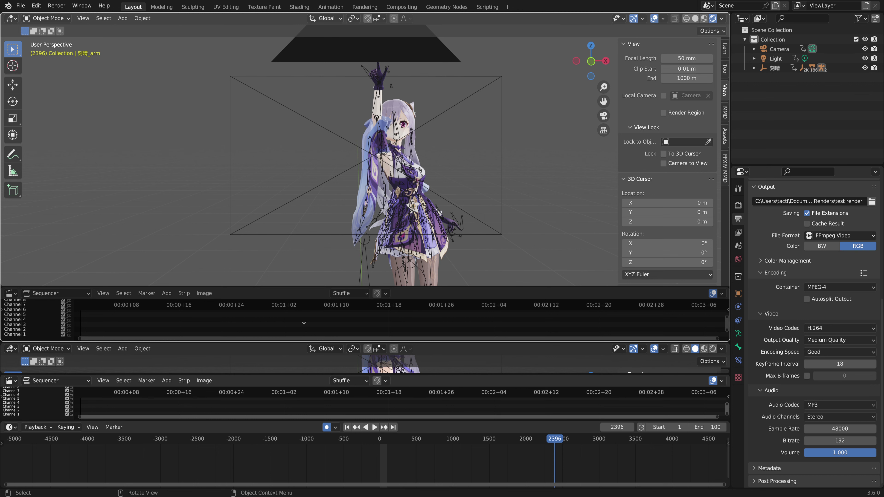
{"action": "left_click", "coordinate": [304, 320]}
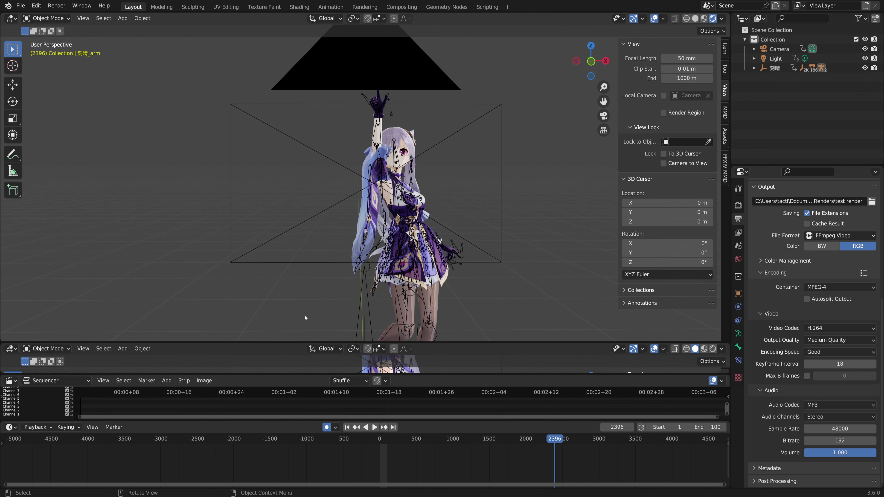
{"action": "right_click", "coordinate": [300, 343]}
{"action": "left_click", "coordinate": [300, 343]}
{"action": "left_click", "coordinate": [296, 360]}
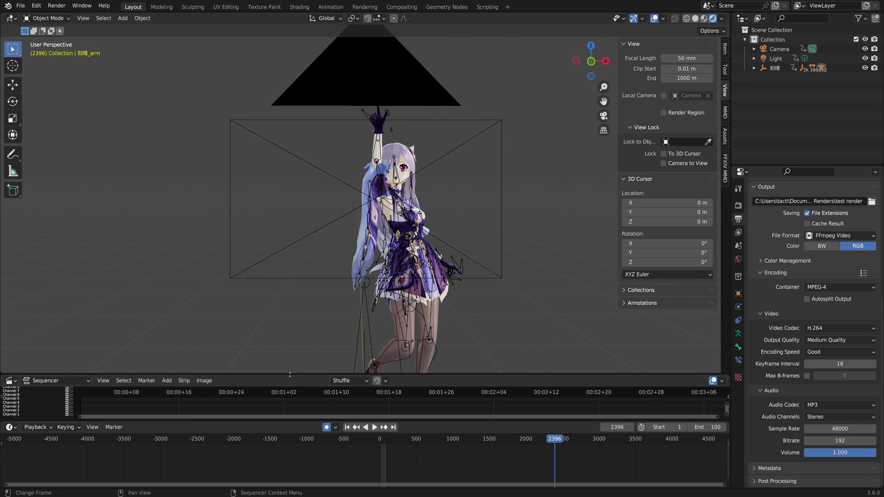
Step: Shrink the sequencer area down to its header and collapse the Video encoding settings
{"action": "left_click_drag", "start_coordinate": [292, 375], "coordinate": [273, 420]}
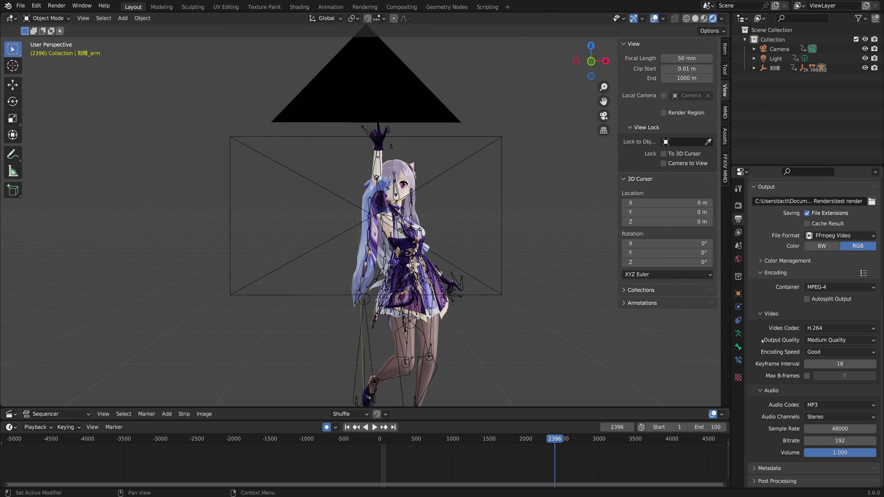
{"action": "left_click", "coordinate": [761, 314]}
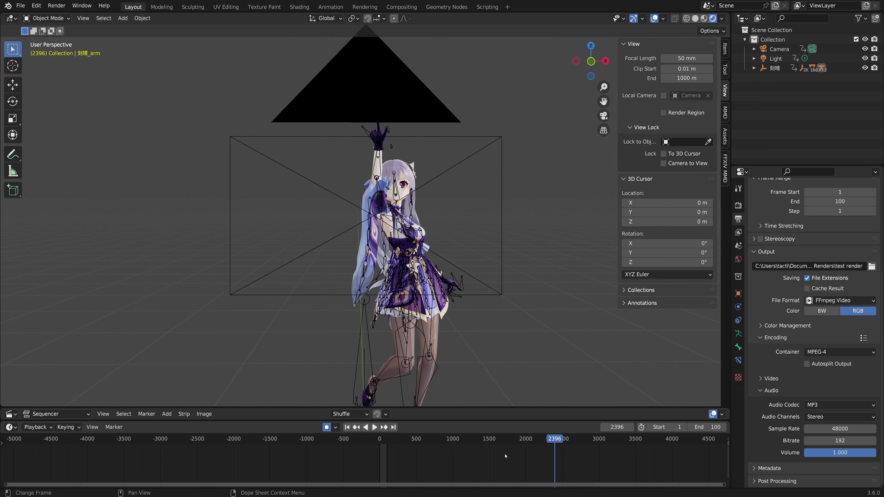
Step: Play the character animation from an angled view of the scene and stop it
{"action": "scroll", "coordinate": [425, 368], "scroll_direction": "down", "scroll_amount": 2}
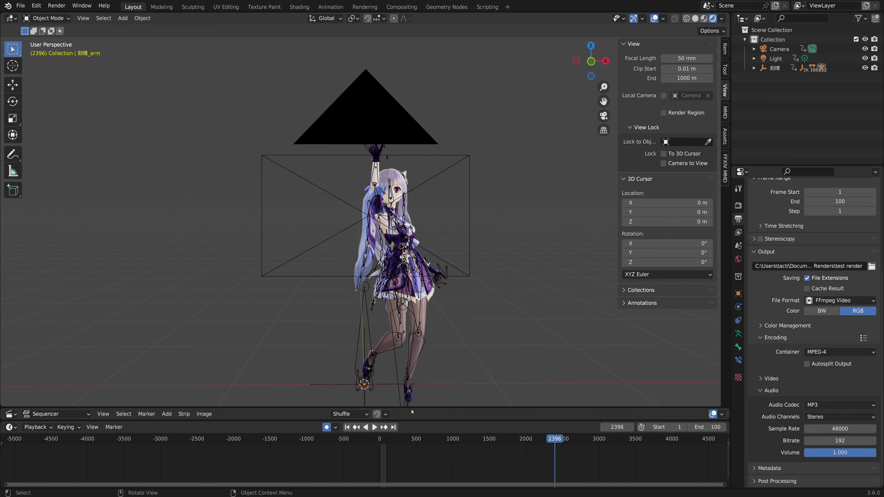
{"action": "middle_click_drag", "start_coordinate": [465, 348], "coordinate": [508, 341]}
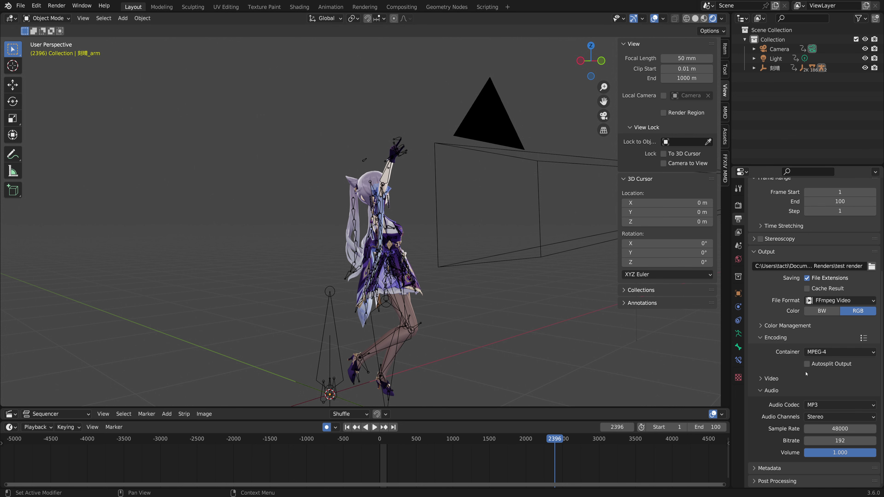
{"action": "middle_click_drag", "start_coordinate": [467, 352], "coordinate": [505, 362]}
{"action": "key", "text": "space"}
{"action": "key", "text": "space"}
{"action": "key", "text": "space"}
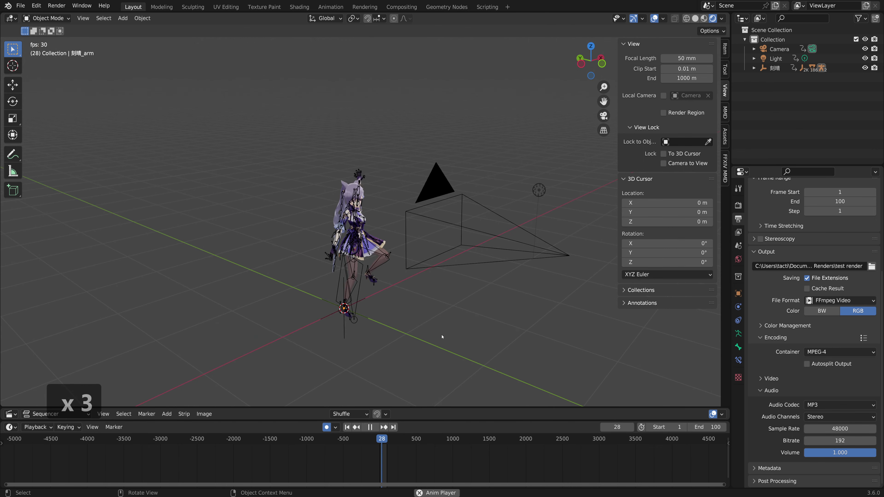
{"action": "key", "text": "space"}
Step: Move the current frame to 15 on the timeline, with the character and camera in view
{"action": "middle_click_drag", "start_coordinate": [308, 174], "coordinate": [283, 187]}
{"action": "scroll", "coordinate": [383, 184], "scroll_direction": "down", "scroll_amount": 6}
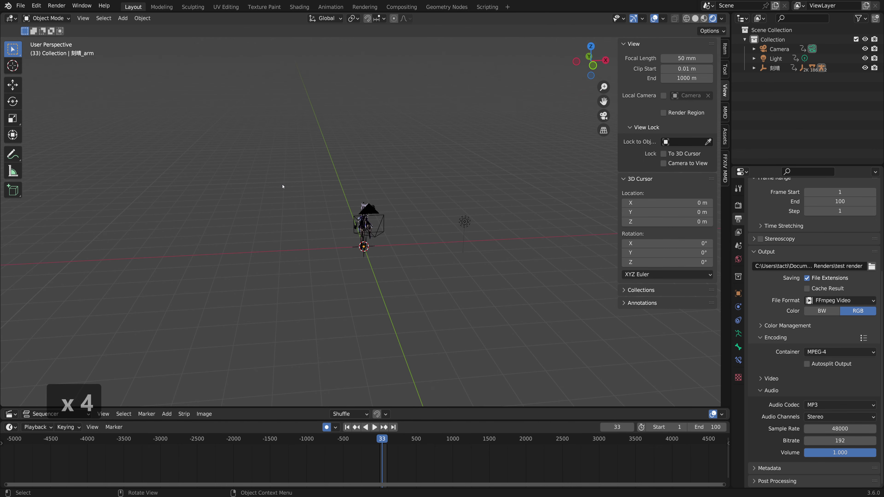
{"action": "middle_click_drag", "start_coordinate": [344, 203], "coordinate": [365, 212]}
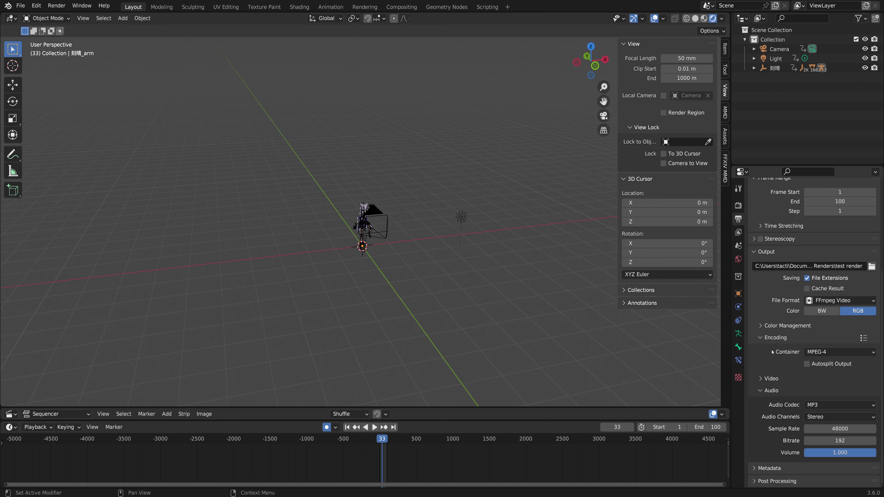
{"action": "left_click", "coordinate": [812, 353]}
{"action": "scroll", "coordinate": [463, 244], "scroll_direction": "up", "scroll_amount": 8}
{"action": "middle_click_drag", "start_coordinate": [463, 242], "coordinate": [495, 238]}
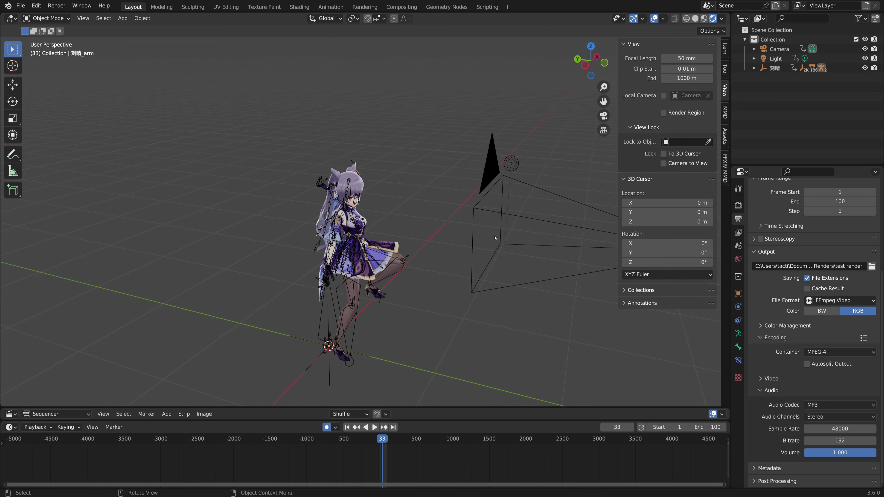
{"action": "middle_click_drag", "start_coordinate": [463, 268], "coordinate": [454, 236]}
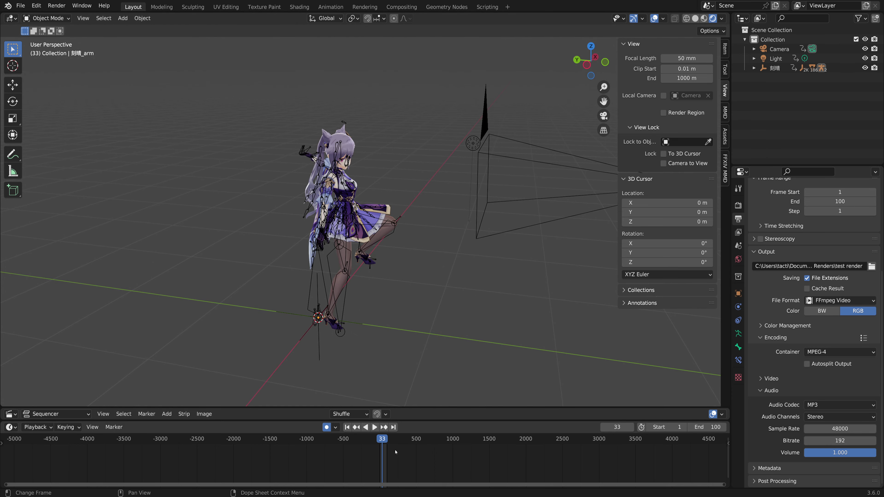
{"action": "left_click_drag", "start_coordinate": [383, 440], "coordinate": [382, 445]}
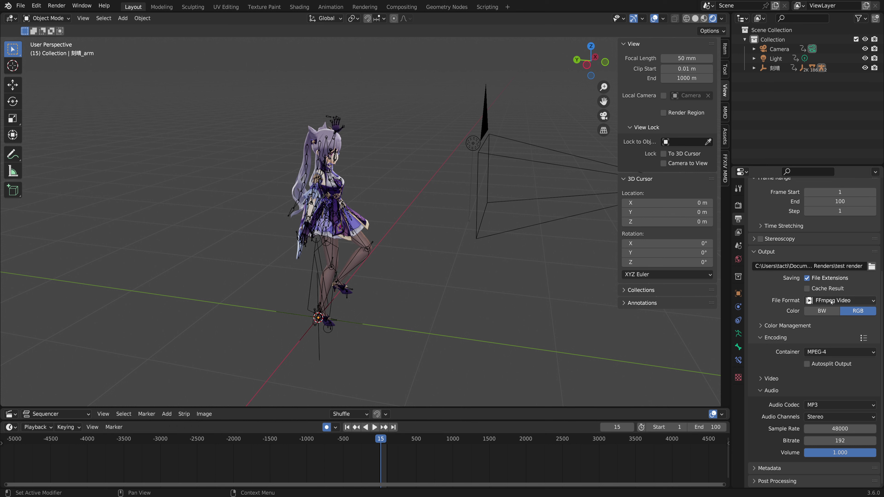
Step: Try PNG as the output file format for an image sequence and switch it to JPEG
{"action": "left_click", "coordinate": [813, 300]}
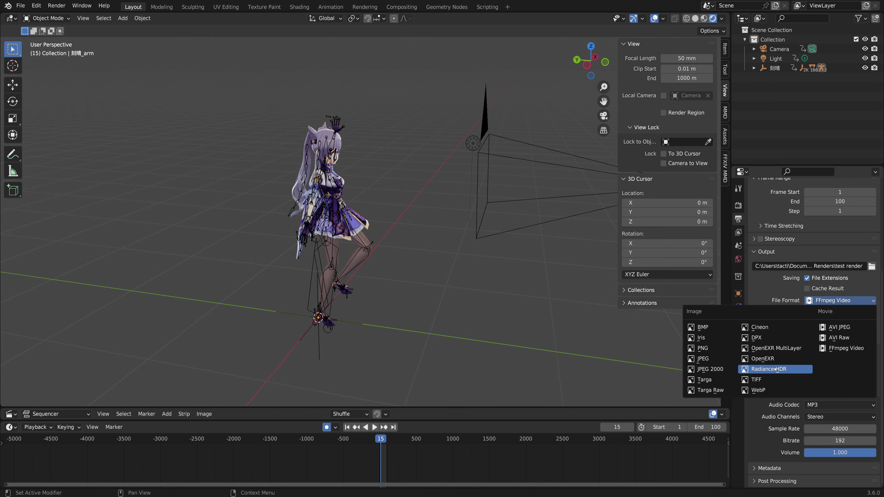
{"action": "left_click", "coordinate": [712, 349]}
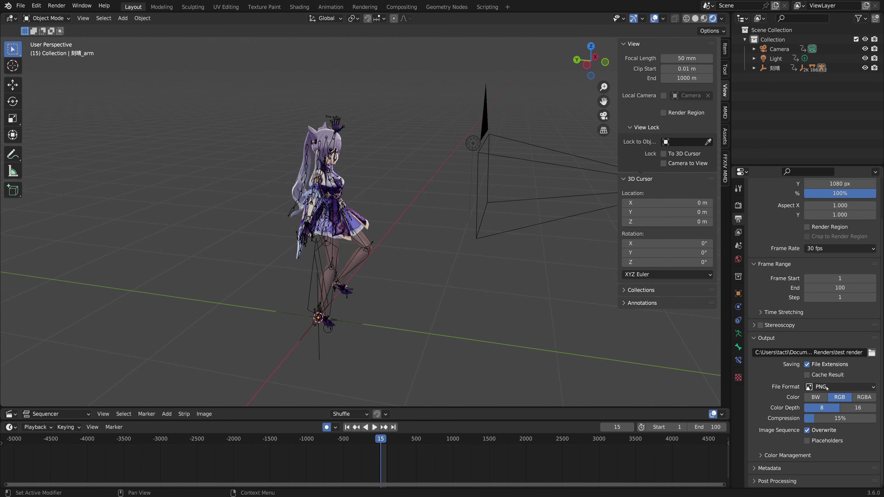
{"action": "left_click", "coordinate": [826, 388]}
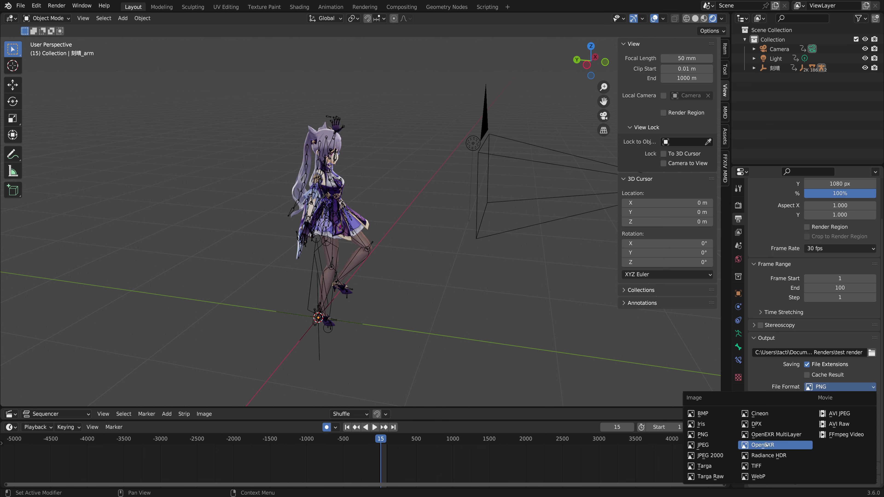
{"action": "left_click", "coordinate": [713, 445]}
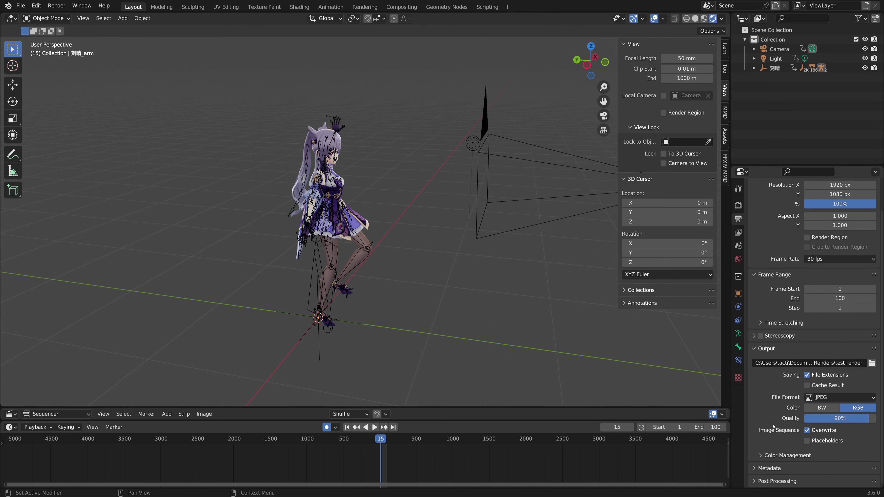
Step: Play the character animation from a front angled view of the scene and stop it
{"action": "middle_click_drag", "start_coordinate": [348, 313], "coordinate": [454, 318]}
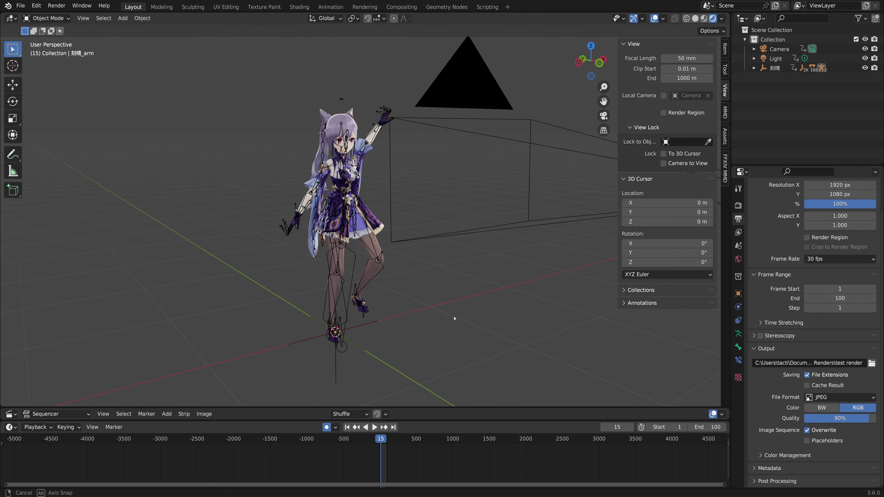
{"action": "scroll", "coordinate": [402, 456], "scroll_direction": "up", "scroll_amount": 5}
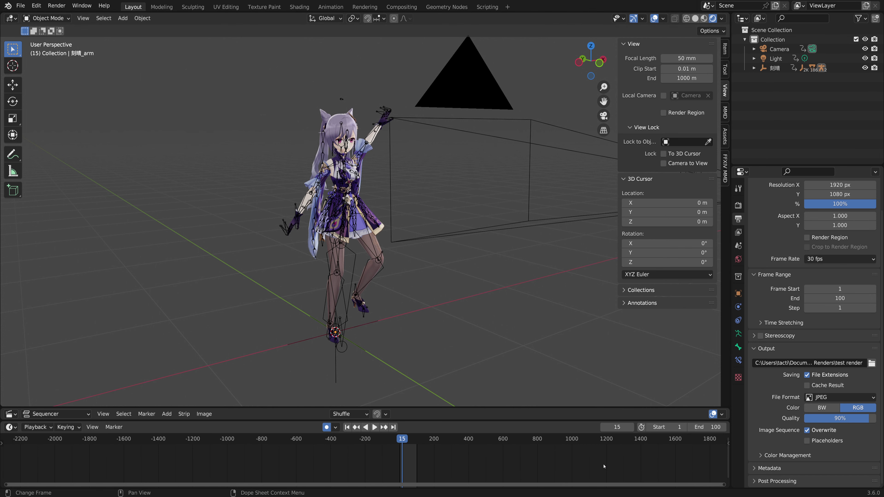
{"action": "middle_click_drag", "start_coordinate": [411, 383], "coordinate": [430, 385]}
{"action": "key", "text": "space"}
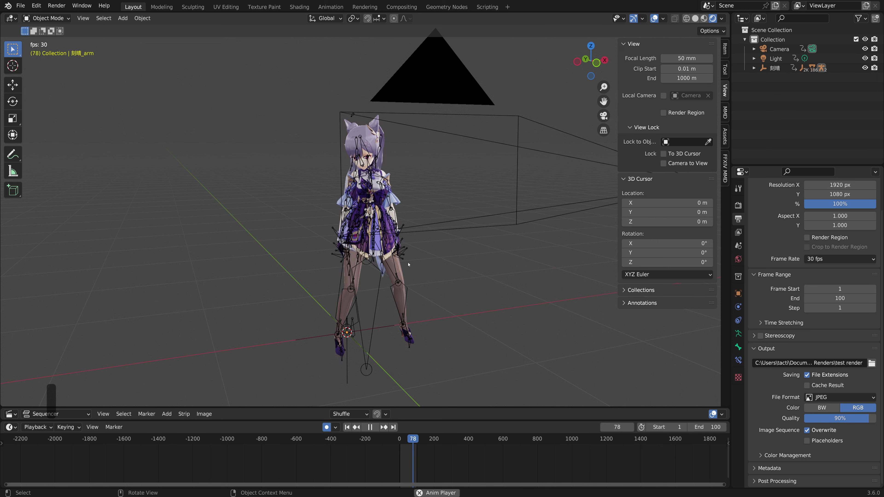
{"action": "key", "text": "space"}
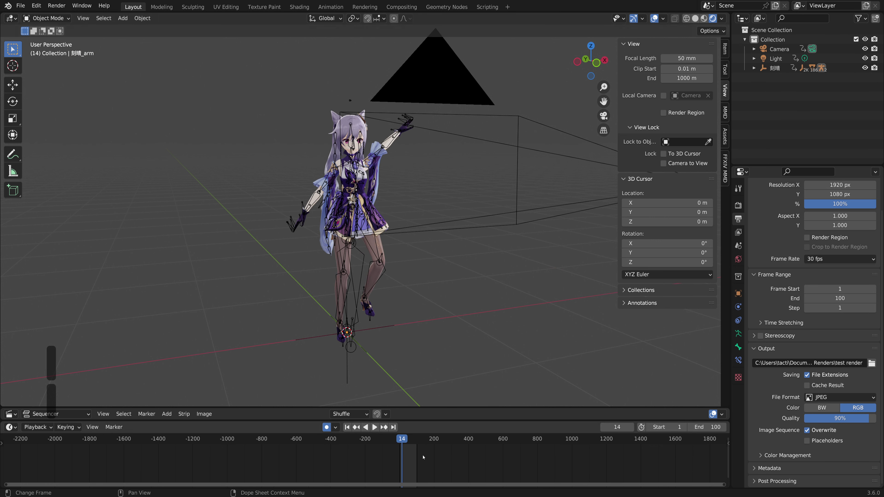
Step: Set the frame range to start at 60 and end at 160
{"action": "left_click", "coordinate": [677, 425]}
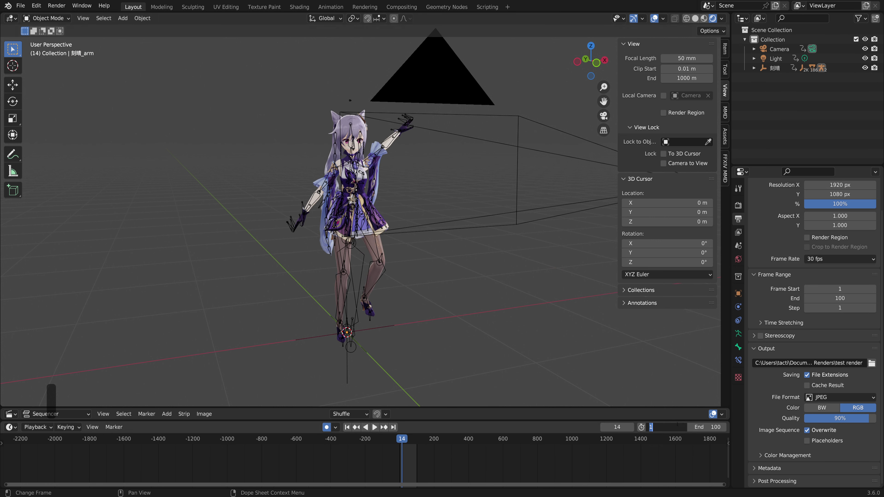
{"action": "type", "text": "60"}
{"action": "key", "text": "Return"}
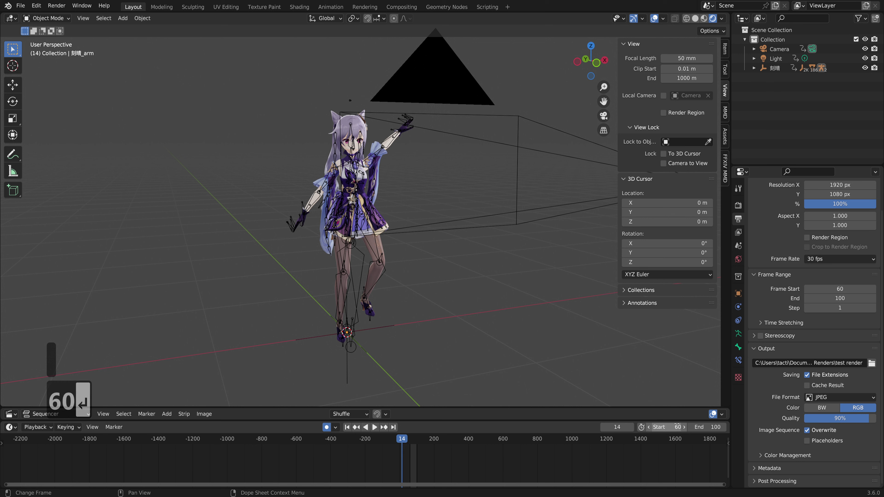
{"action": "left_click", "coordinate": [712, 427]}
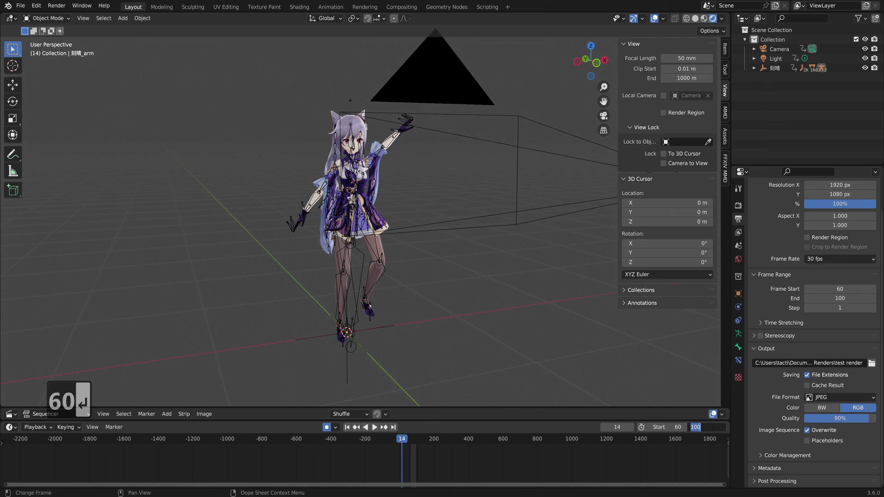
{"action": "type", "text": "160"}
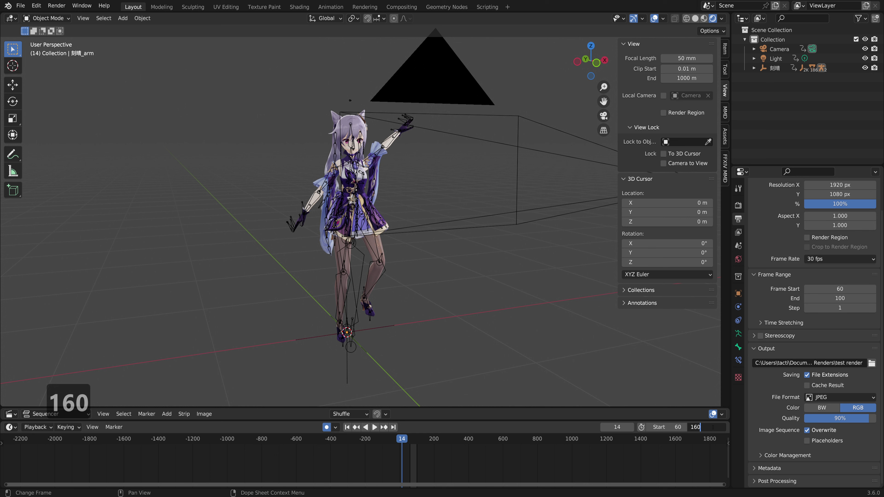
{"action": "key", "text": "Return"}
Step: Play the animation within the 60–160 range, stop it and move the current frame to 134
{"action": "key", "text": "space"}
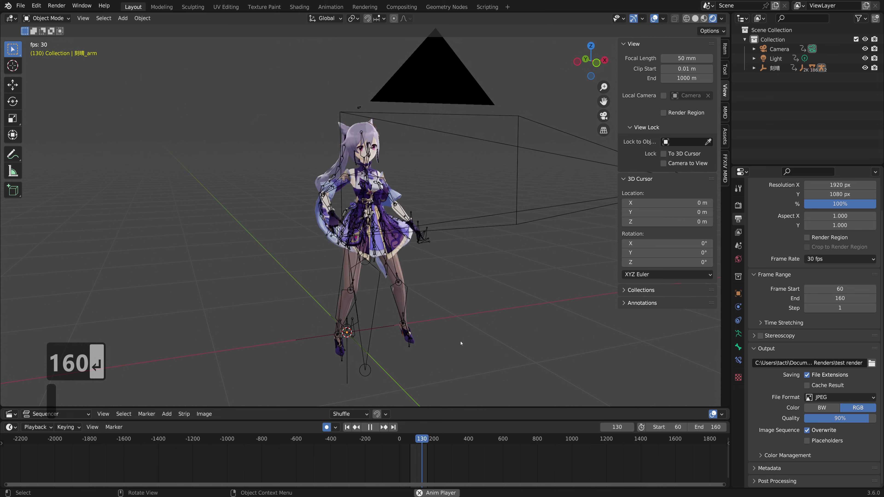
{"action": "key", "text": "space"}
{"action": "key", "text": "space"}
{"action": "key", "text": "space"}
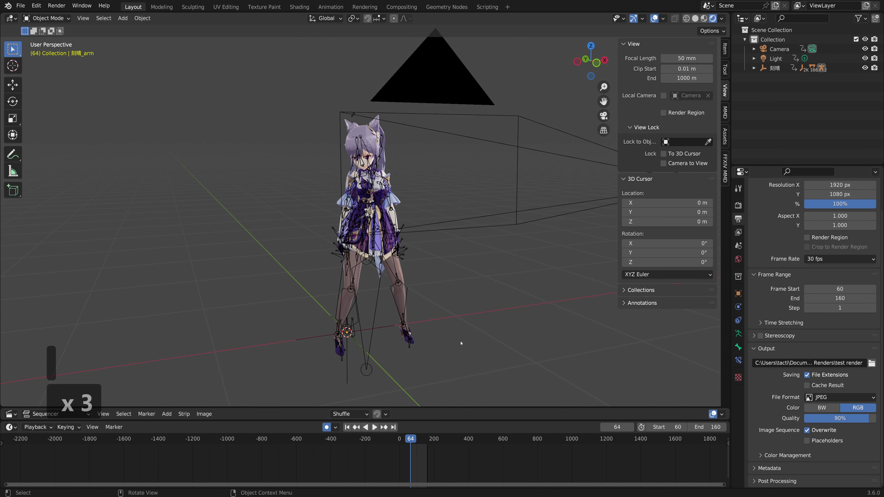
{"action": "left_click_drag", "start_coordinate": [411, 449], "coordinate": [422, 449]}
{"action": "key", "text": "space"}
{"action": "key", "text": "space"}
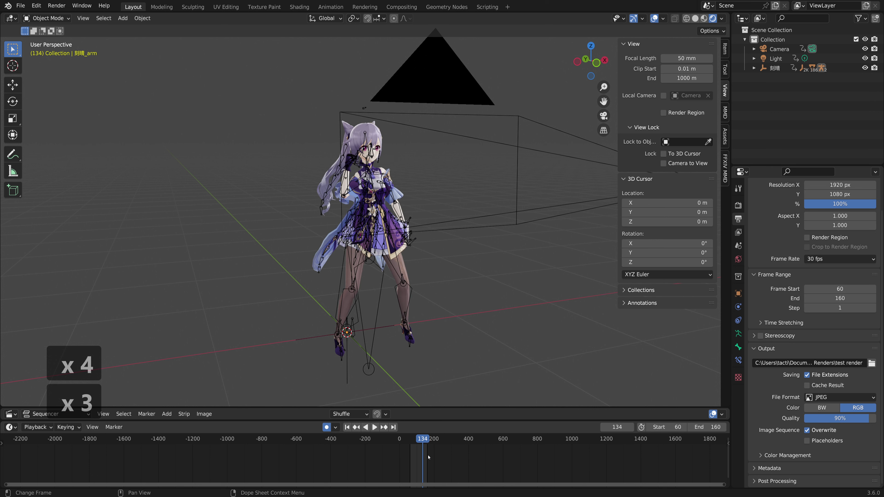
Step: Set the frame range to start at 130 and end at 230
{"action": "left_click", "coordinate": [676, 428]}
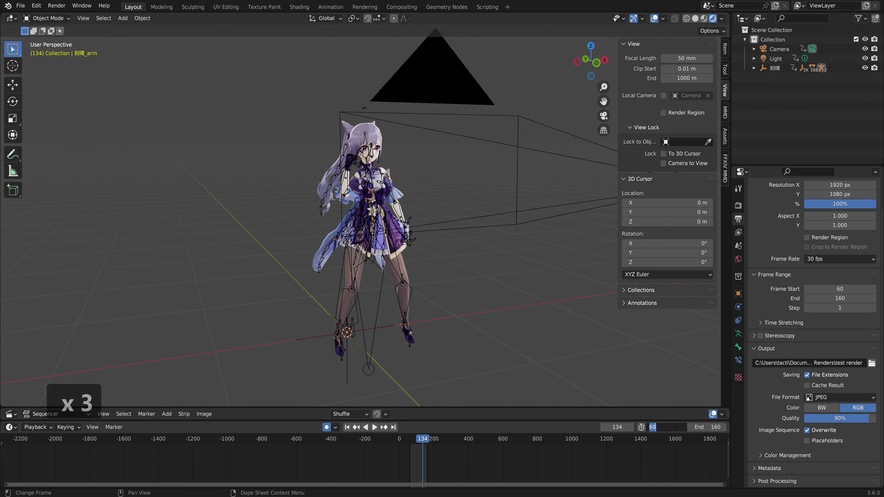
{"action": "type", "text": "130"}
{"action": "key", "text": "Tab"}
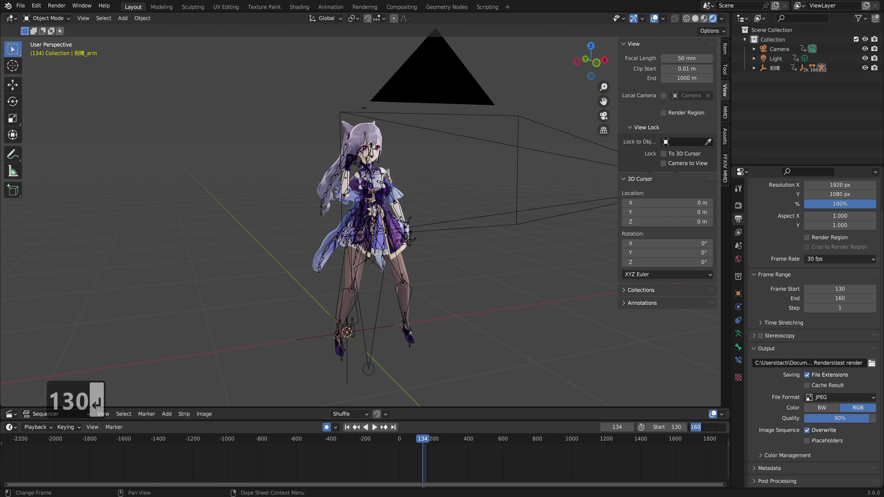
{"action": "type", "text": "230"}
{"action": "key", "text": "Return"}
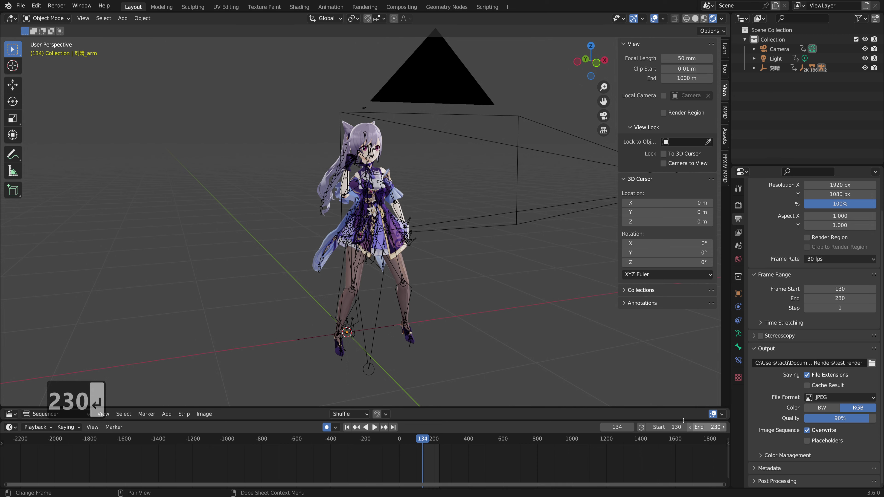
Step: Play the animation within the 130–230 range, stop it and view the character from a slightly changed angle
{"action": "key", "text": "space"}
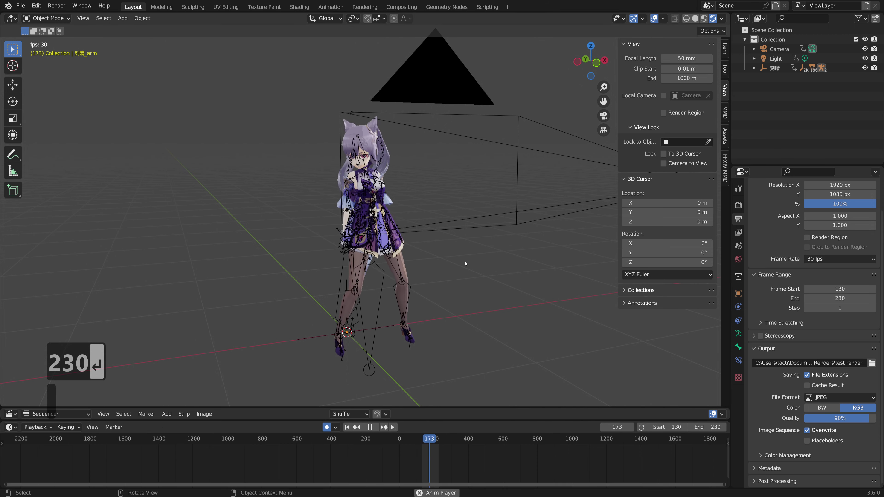
{"action": "key", "text": "Escape"}
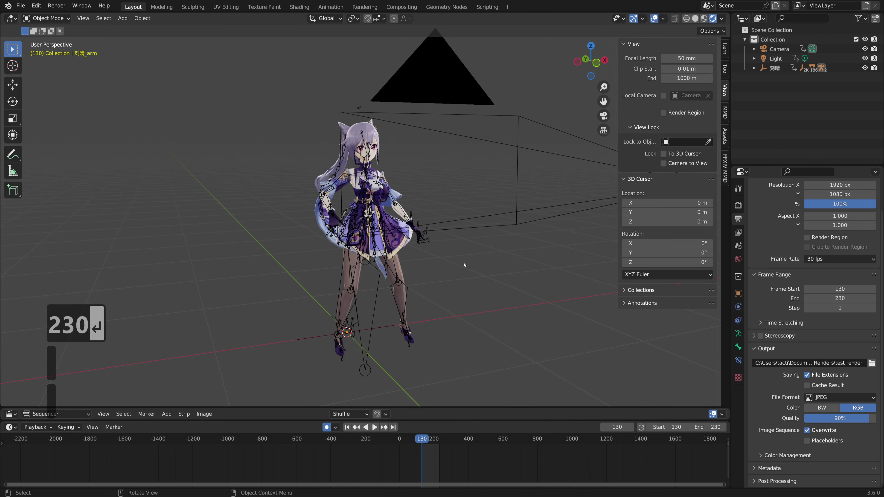
{"action": "mouse_move", "coordinate": [464, 266]}
{"action": "middle_mouse_down"}
{"action": "mouse_move", "coordinate": [440, 269]}
{"action": "mouse_move", "coordinate": [466, 267]}
{"action": "middle_mouse_up"}
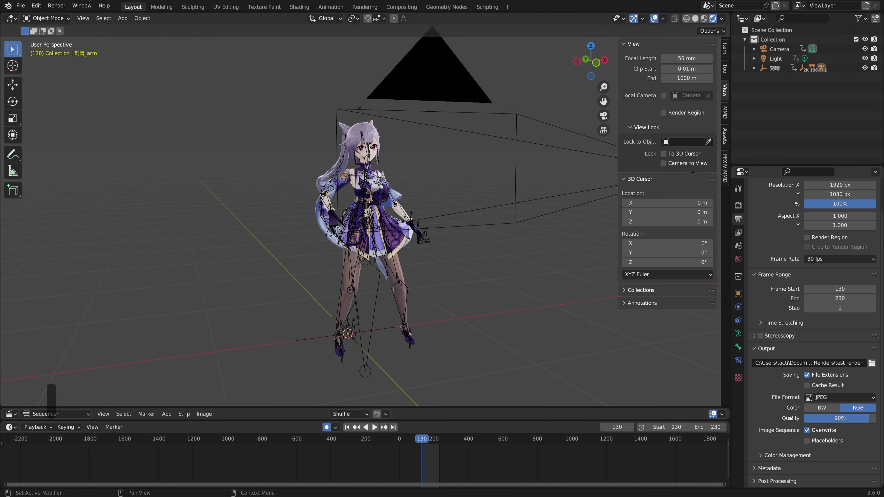
{"action": "middle_click_drag", "start_coordinate": [496, 284], "coordinate": [496, 282]}
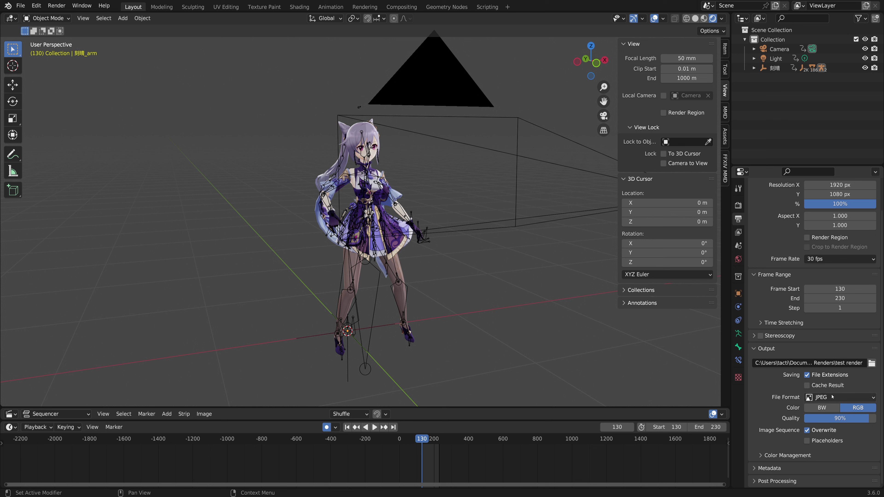
Step: Check the output path, then render the animation as a JPEG sequence and move the render window over the viewport
{"action": "left_click", "coordinate": [776, 362]}
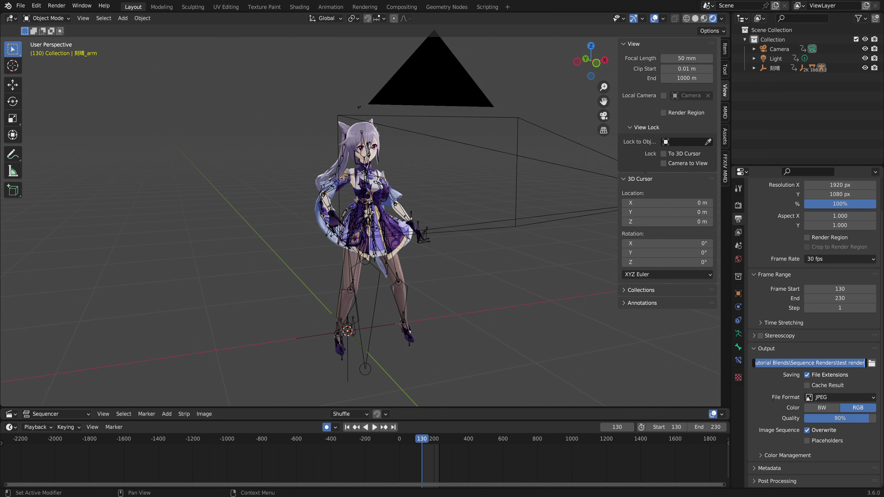
{"action": "key", "text": "Escape"}
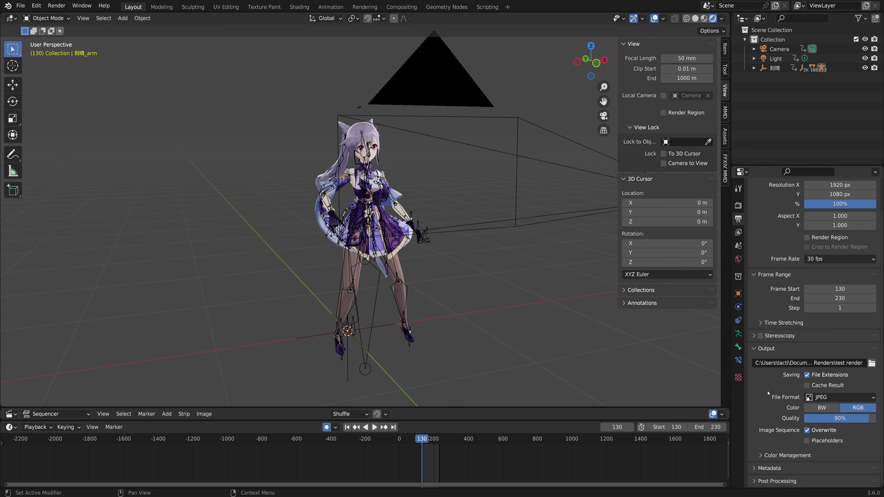
{"action": "key", "text": "ctrl+F12"}
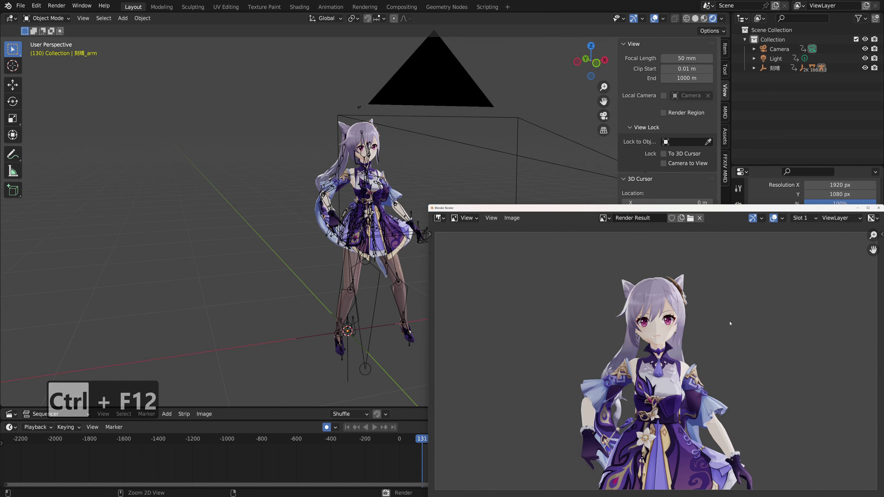
{"action": "left_click_drag", "start_coordinate": [677, 208], "coordinate": [398, 101]}
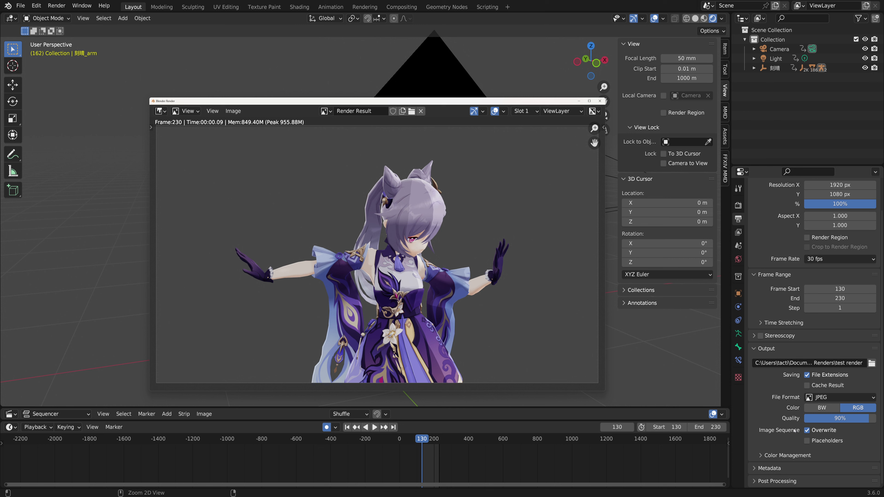
Step: Turn on Placeholders and turn off Overwrite for the image sequence, and start the animation render again
{"action": "left_click", "coordinate": [806, 441]}
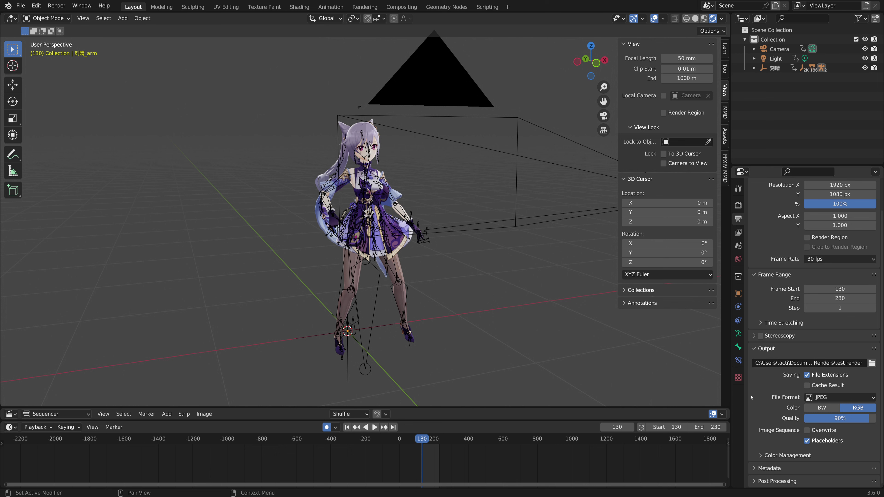
{"action": "key", "text": "ctrl+F12"}
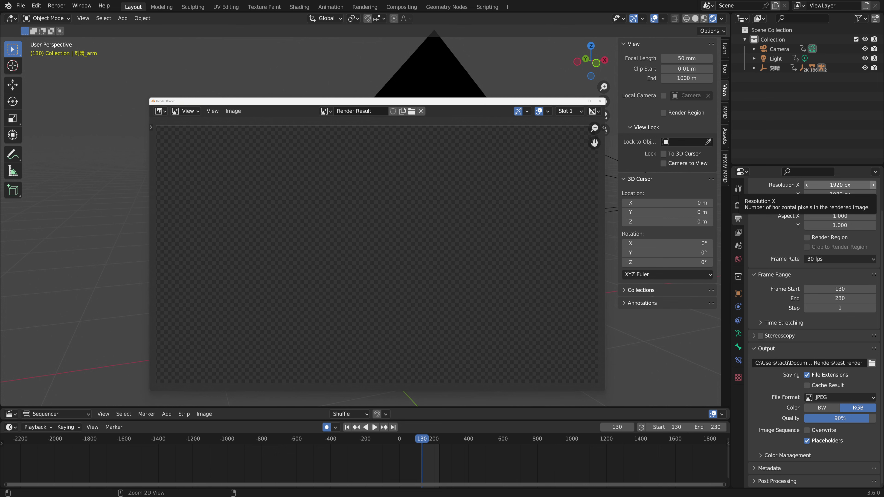
Step: Switch to File Explorer, open Documents > Tutorial Blends > Sequence Renders and move the window over the render window
{"action": "key", "text": "super+e"}
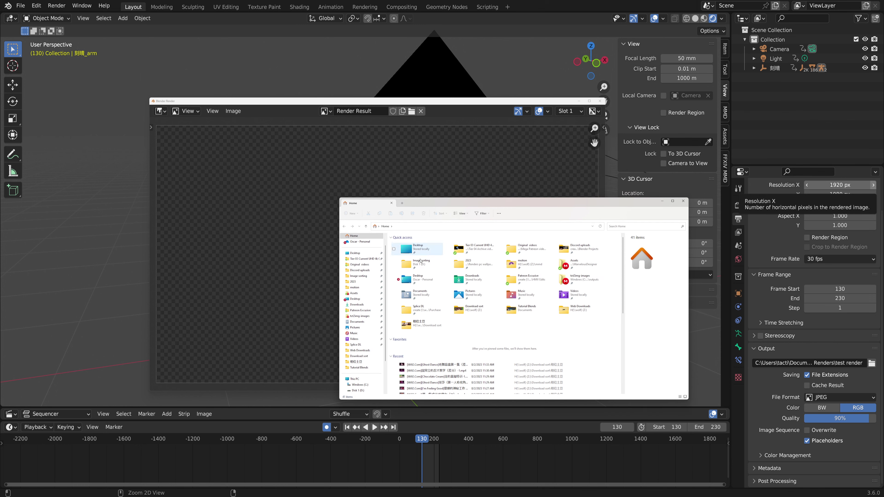
{"action": "scroll", "coordinate": [380, 357], "scroll_direction": "down", "scroll_amount": 1}
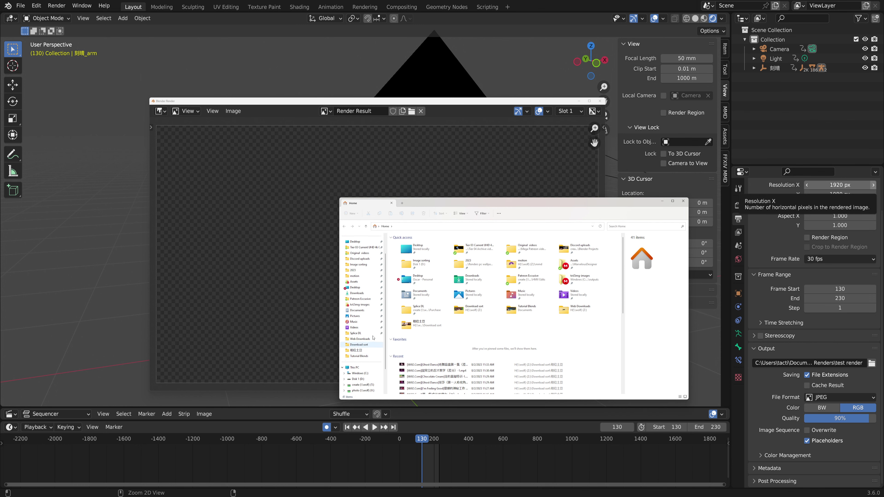
{"action": "left_click", "coordinate": [360, 310]}
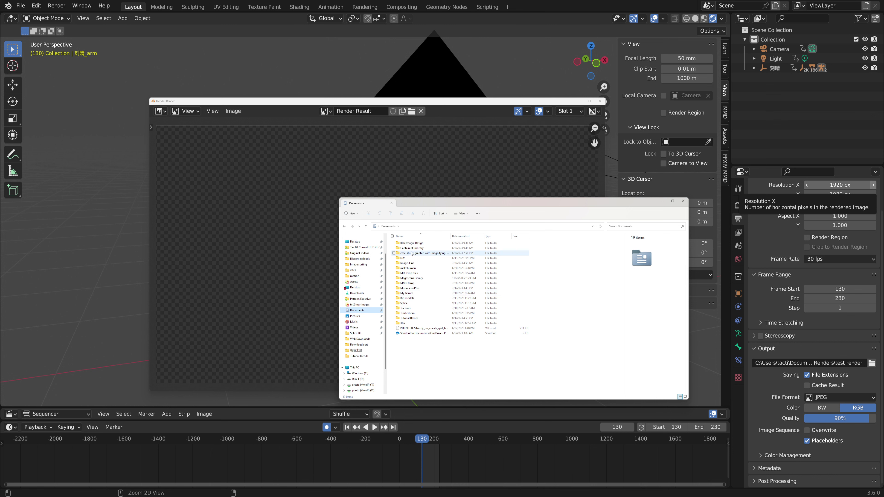
{"action": "double_click", "coordinate": [412, 319]}
{"action": "double_click", "coordinate": [400, 248]}
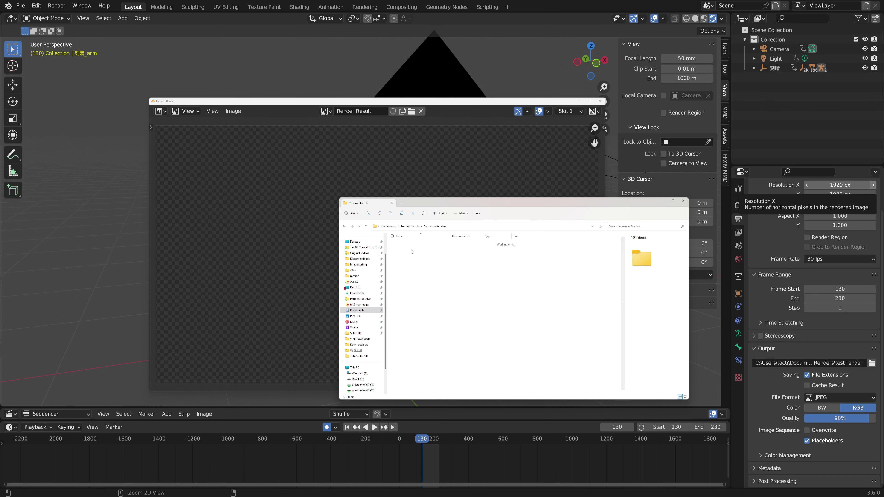
{"action": "left_click_drag", "start_coordinate": [463, 204], "coordinate": [377, 155]}
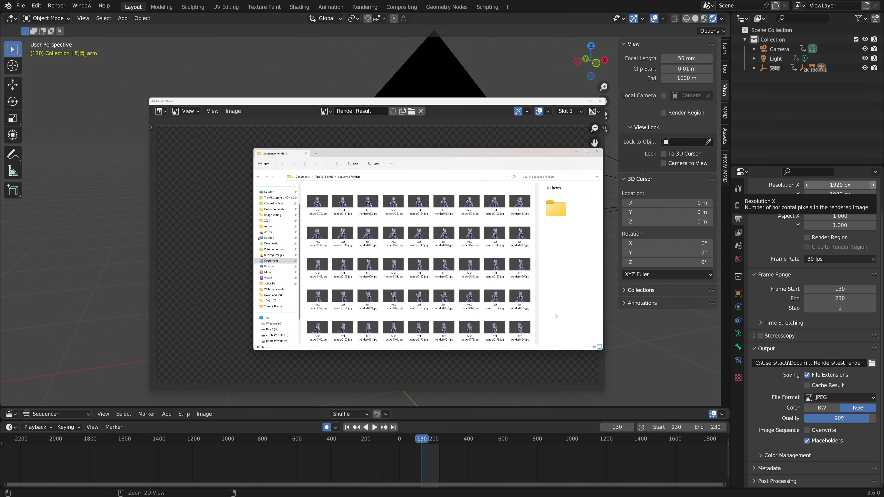
Step: Look through the rendered JPEG frames in the folder down to the last ones, enlarging the thumbnails
{"action": "left_click_drag", "start_coordinate": [537, 219], "coordinate": [547, 316]}
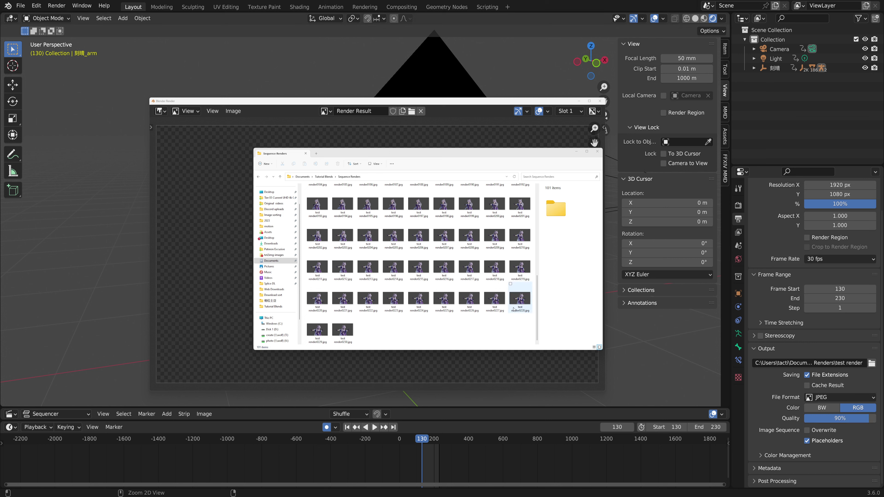
{"action": "left_click", "coordinate": [520, 299]}
{"action": "scroll", "coordinate": [342, 335], "scroll_direction": "up", "scroll_amount": 5}
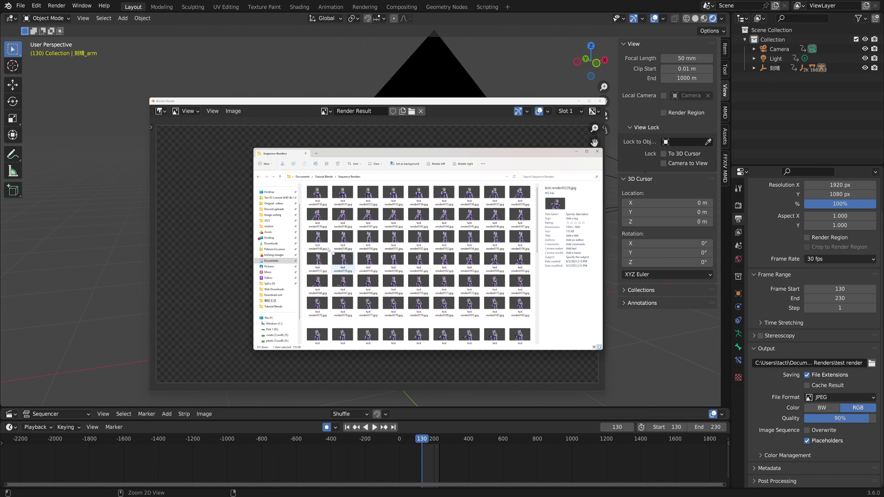
{"action": "left_click", "coordinate": [378, 164]}
{"action": "left_click", "coordinate": [377, 176]}
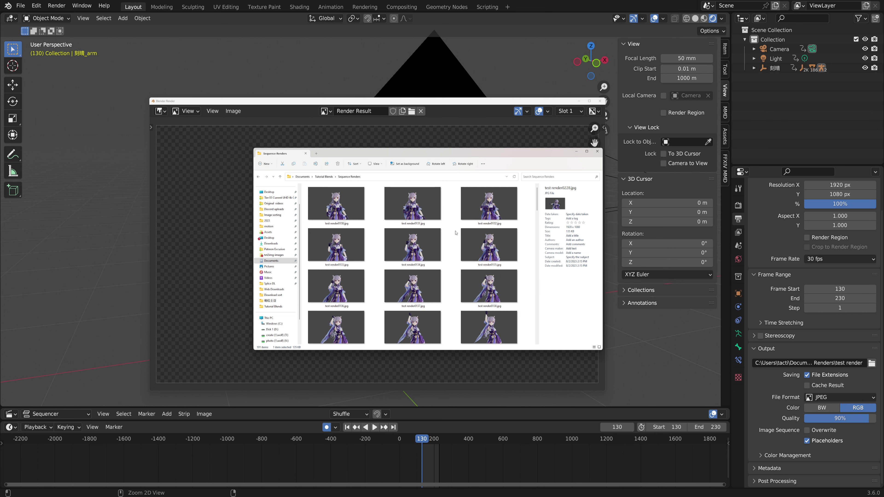
{"action": "left_click_drag", "start_coordinate": [537, 200], "coordinate": [533, 230]}
{"action": "scroll", "coordinate": [437, 276], "scroll_direction": "down", "scroll_amount": 15}
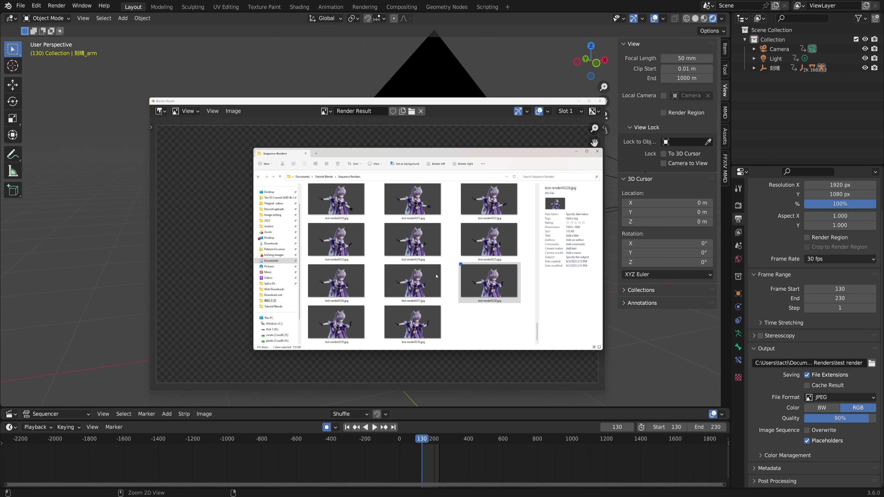
Step: Open one of the last rendered frames full size and step backward, then forward through the image sequence
{"action": "double_click", "coordinate": [362, 217]}
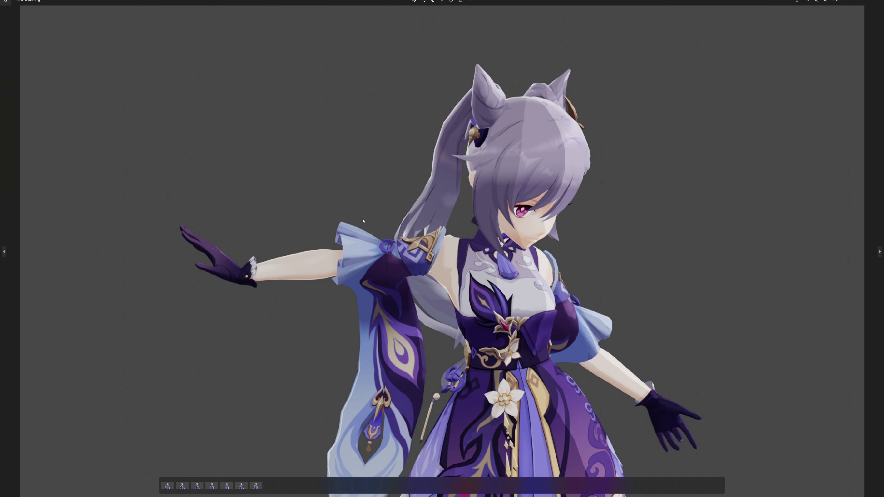
{"action": "key", "text": "Left"}
{"action": "key", "text": "Left"}
{"action": "key", "text": "Left"}
{"action": "key", "text": "Left"}
{"action": "key", "text": "Left"}
{"action": "key", "text": "Left"}
{"action": "key", "text": "Left"}
{"action": "key", "text": "Left"}
{"action": "key", "text": "Left"}
{"action": "key", "text": "Left"}
{"action": "key", "text": "Left"}
{"action": "key", "text": "Left"}
{"action": "key", "text": "Left"}
{"action": "key", "text": "Left"}
{"action": "key", "text": "Left"}
{"action": "key", "text": "Left"}
{"action": "key", "text": "Left"}
{"action": "key", "text": "Left"}
{"action": "key", "text": "Left"}
{"action": "key", "text": "Left"}
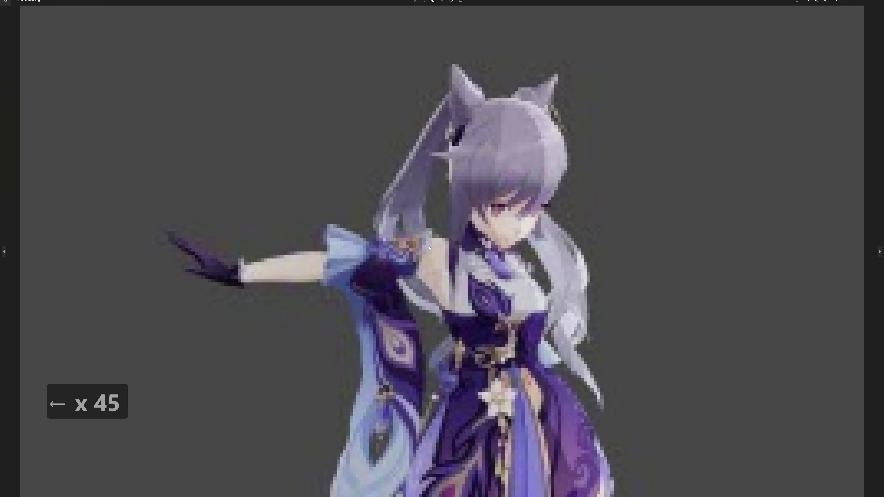
{"action": "key", "text": "Left"}
{"action": "key", "text": "Left"}
{"action": "key", "text": "Left"}
{"action": "key", "text": "Left"}
{"action": "key", "text": "Left"}
{"action": "key", "text": "Left"}
{"action": "key", "text": "Left"}
{"action": "key", "text": "Left"}
{"action": "key", "text": "Left"}
{"action": "key", "text": "Left"}
{"action": "key", "text": "Left"}
{"action": "key", "text": "Left"}
{"action": "key", "text": "Left"}
{"action": "key", "text": "Left"}
{"action": "key", "text": "Left"}
{"action": "key", "text": "Left"}
{"action": "key", "text": "Left"}
{"action": "key", "text": "Left"}
{"action": "key", "text": "Left"}
{"action": "key", "text": "Left"}
{"action": "key", "text": "Right"}
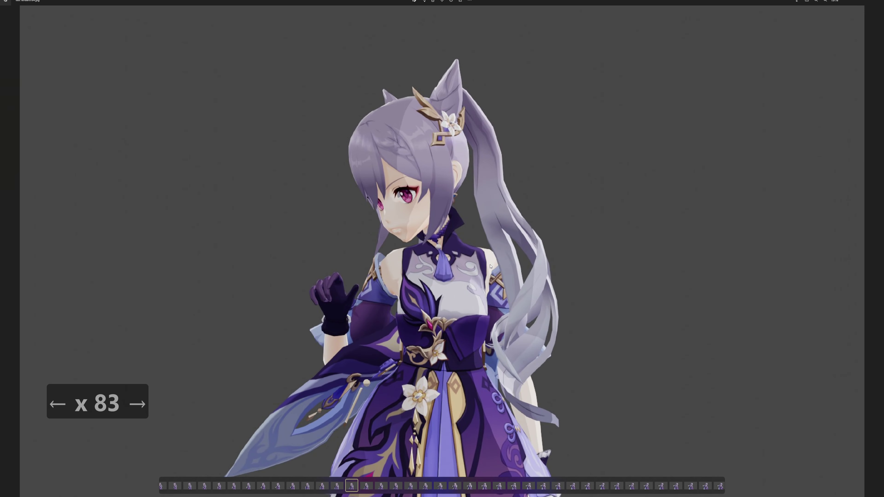
{"action": "key", "text": "Right"}
{"action": "key", "text": "Right"}
{"action": "key", "text": "Right"}
{"action": "key", "text": "Right"}
{"action": "key", "text": "Right"}
{"action": "key", "text": "Right"}
{"action": "key", "text": "Right"}
{"action": "key", "text": "Right"}
{"action": "key", "text": "Right"}
{"action": "key", "text": "Right"}
{"action": "key", "text": "Right"}
{"action": "key", "text": "Right"}
{"action": "key", "text": "Right"}
{"action": "key", "text": "Right"}
{"action": "key", "text": "Right"}
{"action": "key", "text": "Right"}
{"action": "key", "text": "Right"}
{"action": "key", "text": "Right"}
{"action": "key", "text": "Right"}
{"action": "key", "text": "Right"}
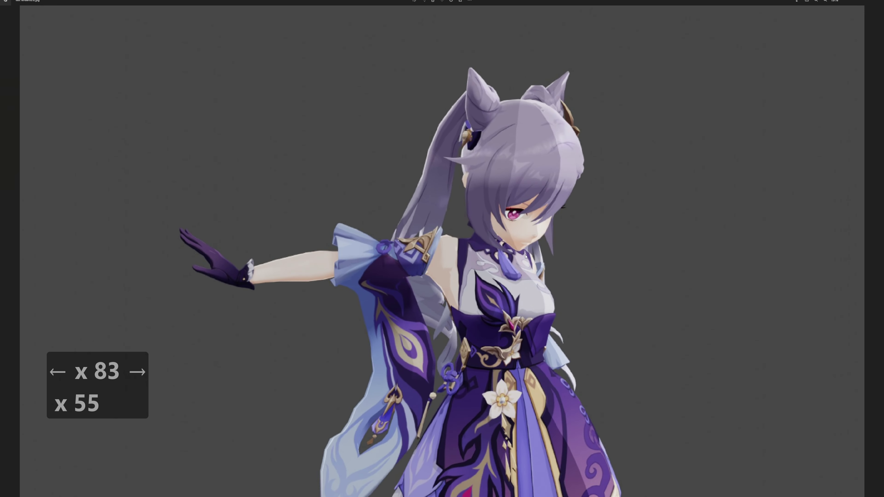
{"action": "key", "text": "Right"}
{"action": "key", "text": "Right"}
{"action": "key", "text": "Right"}
{"action": "key", "text": "Right"}
{"action": "key", "text": "Right"}
{"action": "key", "text": "Right"}
{"action": "key", "text": "Right"}
{"action": "key", "text": "Right"}
{"action": "key", "text": "Right"}
{"action": "key", "text": "Right"}
{"action": "key", "text": "Right"}
{"action": "key", "text": "Right"}
{"action": "key", "text": "Right"}
{"action": "key", "text": "Right"}
{"action": "key", "text": "Right"}
{"action": "key", "text": "Right"}
{"action": "key", "text": "Right"}
{"action": "key", "text": "Right"}
{"action": "key", "text": "Right"}
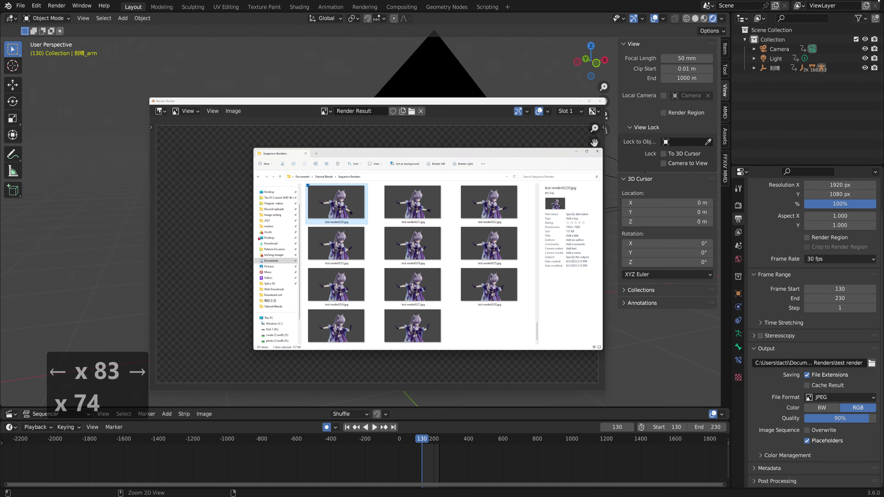
Step: Reposition the Sequence Renders window over the render window and select the last frame, test render0230.jpg
{"action": "scroll", "coordinate": [414, 265], "scroll_direction": "down", "scroll_amount": 1}
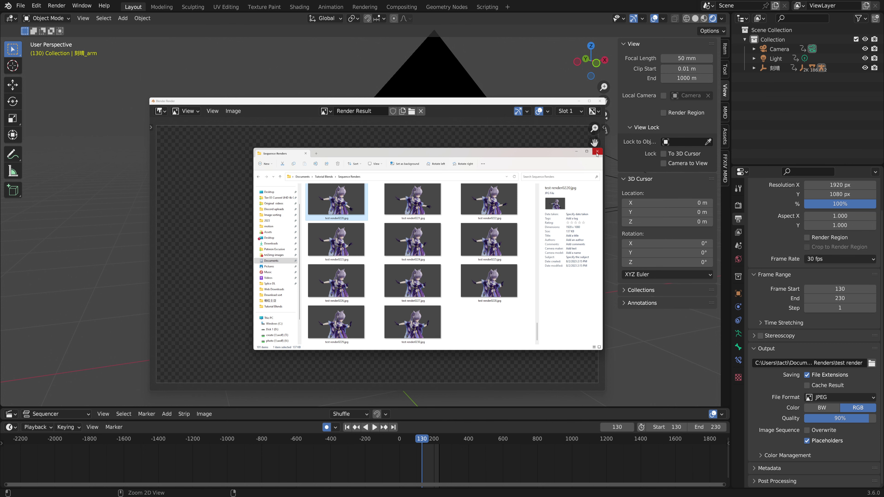
{"action": "left_click_drag", "start_coordinate": [557, 152], "coordinate": [514, 144]}
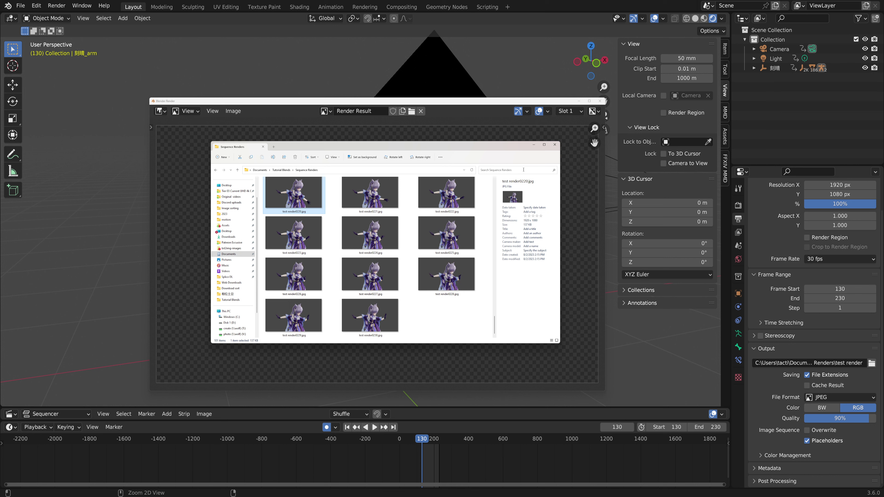
{"action": "left_click", "coordinate": [380, 328]}
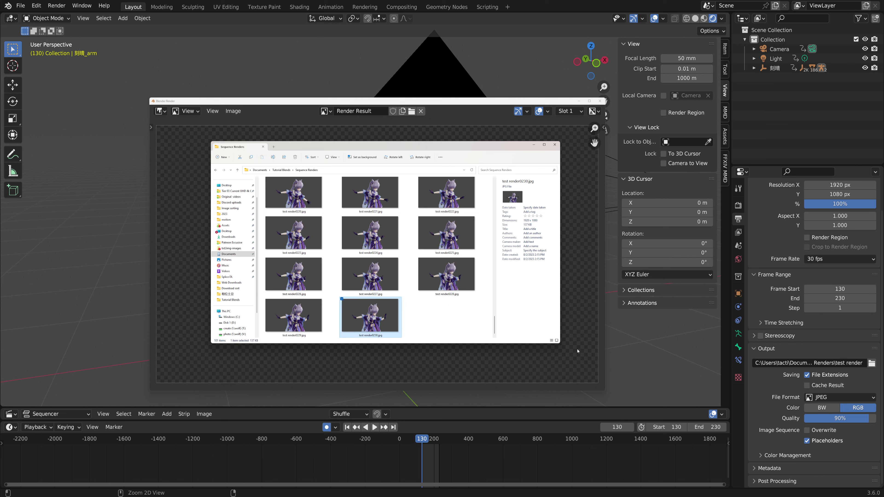
Step: Switch back to Blender and set the timeline's end frame to 330
{"action": "left_click", "coordinate": [707, 427]}
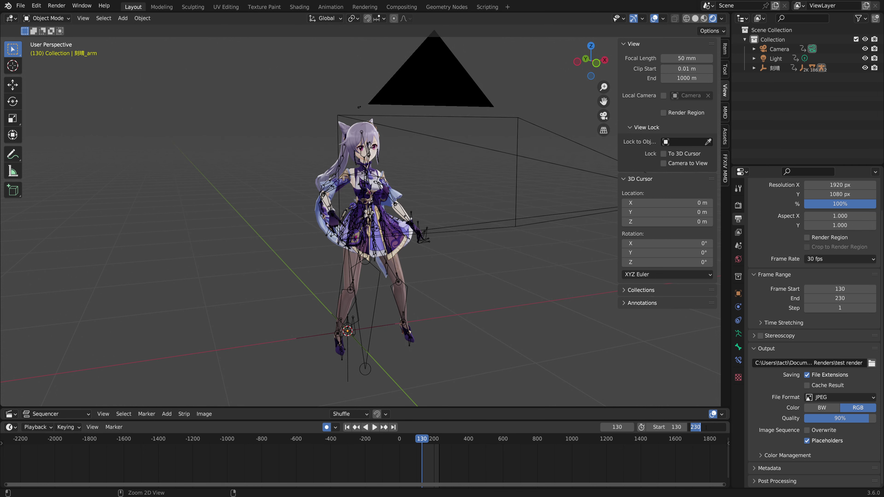
{"action": "left_click", "coordinate": [695, 427]}
{"action": "key", "text": "BackSpace"}
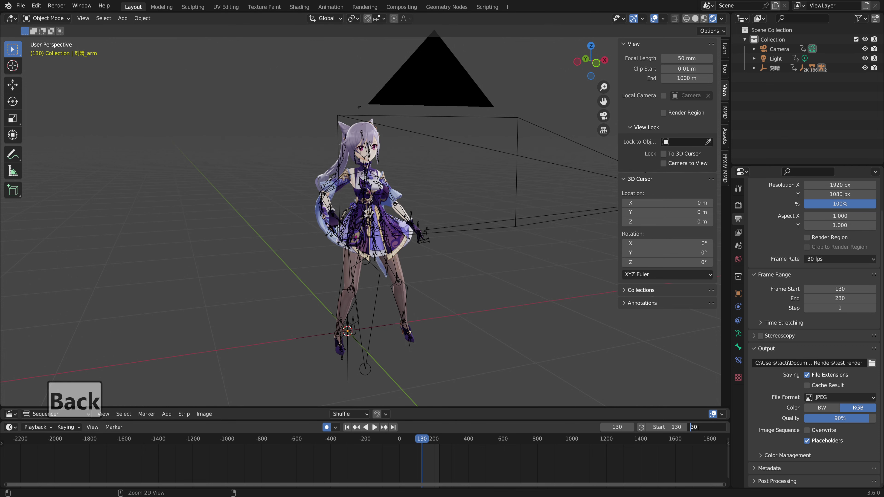
{"action": "type", "text": "3"}
{"action": "key", "text": "Return"}
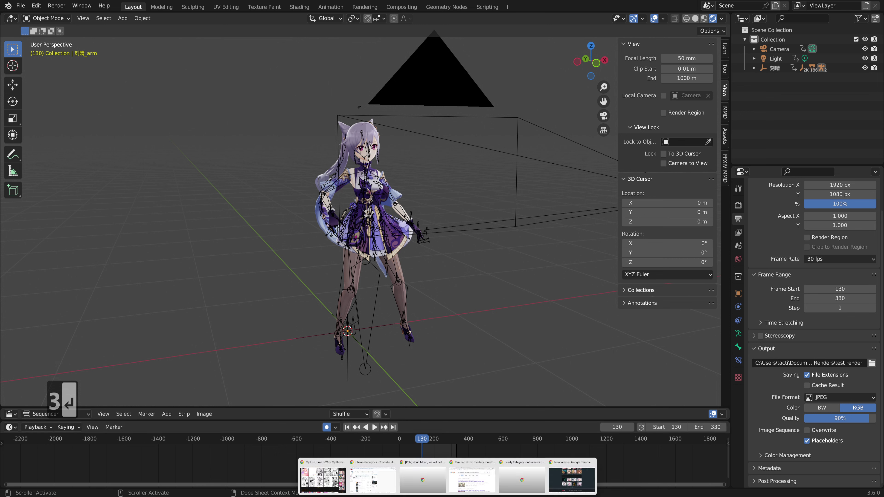
Step: Bring the Sequence Renders folder forward, move it aside, and render the animation again in Blender
{"action": "left_click", "coordinate": [438, 478]}
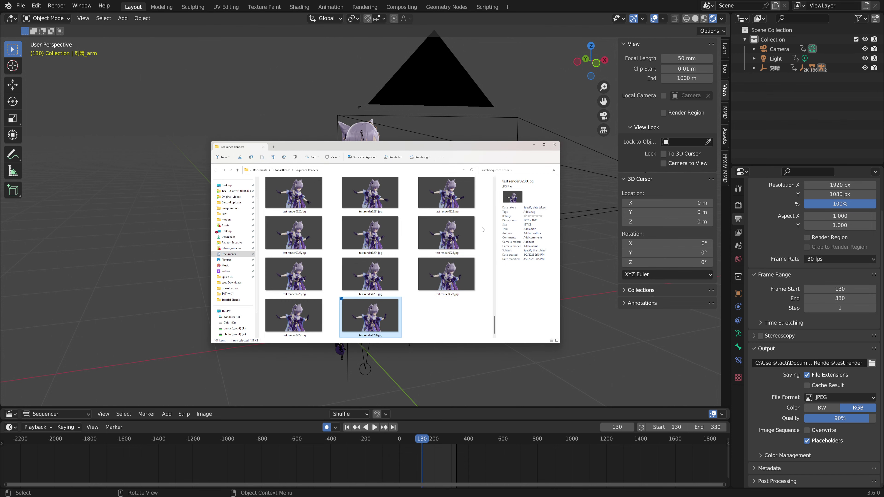
{"action": "left_click_drag", "start_coordinate": [457, 147], "coordinate": [883, 45]}
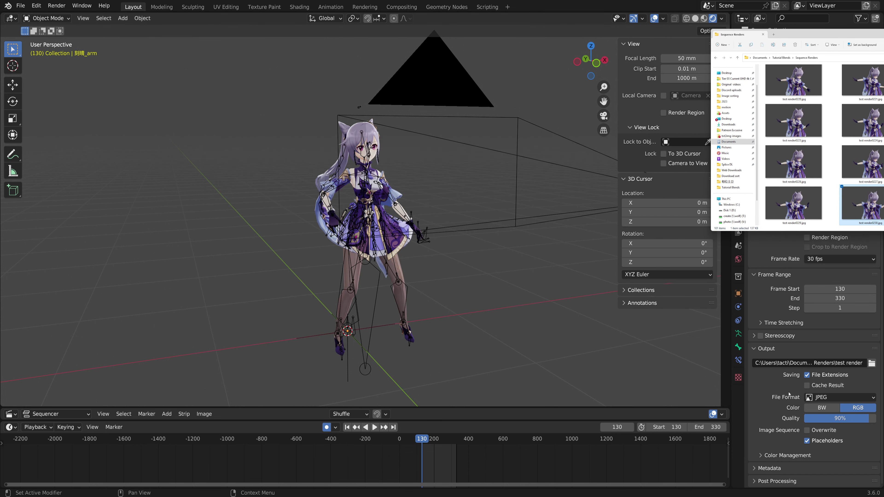
{"action": "left_click", "coordinate": [761, 384]}
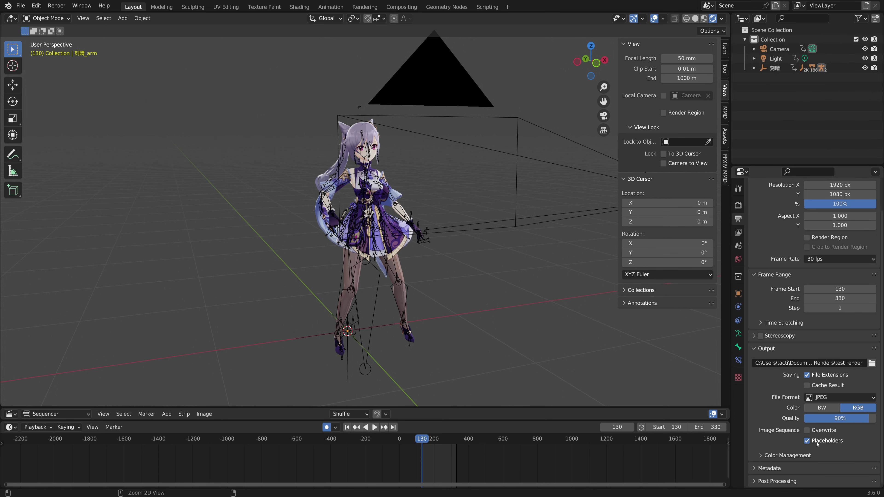
{"action": "key", "text": "ctrl+F12"}
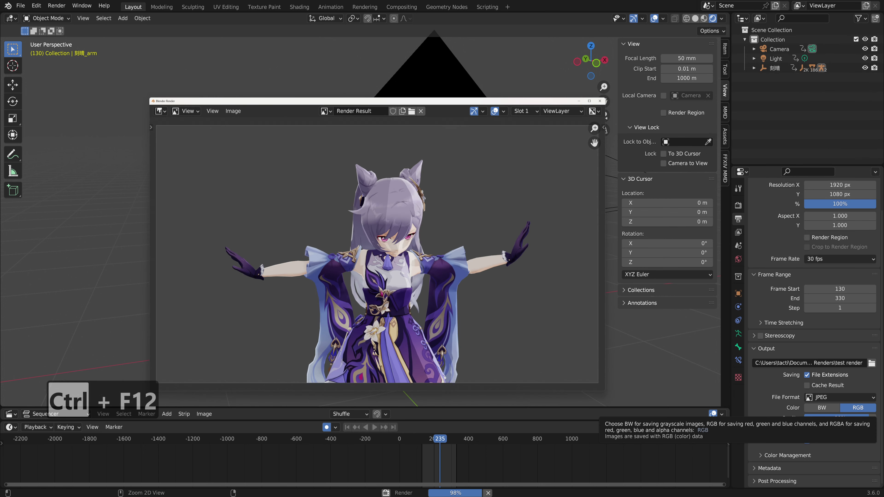
Step: Move the folder window over the render, look through the newly rendered frames and switch the view to medium icons
{"action": "left_click_drag", "start_coordinate": [883, 34], "coordinate": [593, 101]}
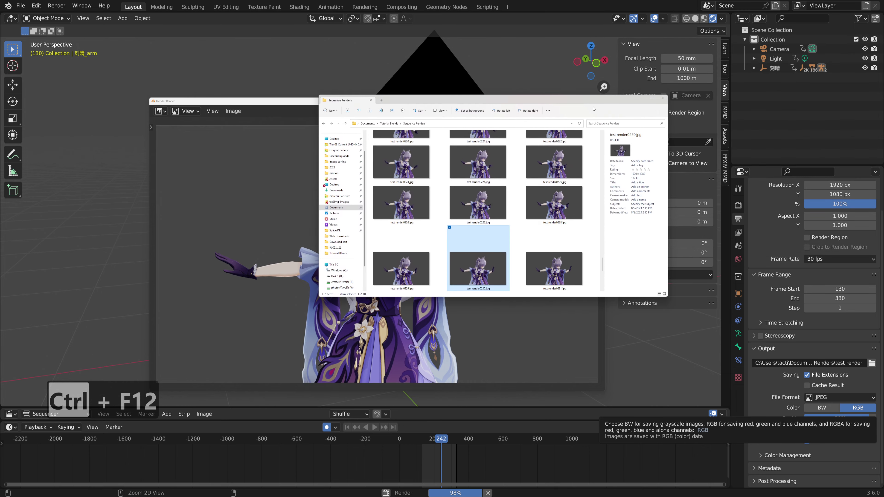
{"action": "scroll", "coordinate": [519, 226], "scroll_direction": "down", "scroll_amount": 2}
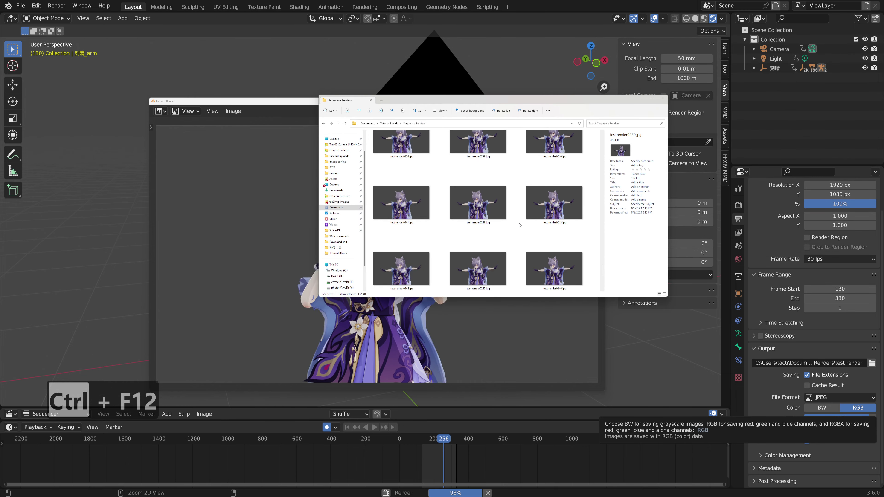
{"action": "scroll", "coordinate": [508, 250], "scroll_direction": "down", "scroll_amount": 5}
{"action": "scroll", "coordinate": [502, 273], "scroll_direction": "down", "scroll_amount": 1}
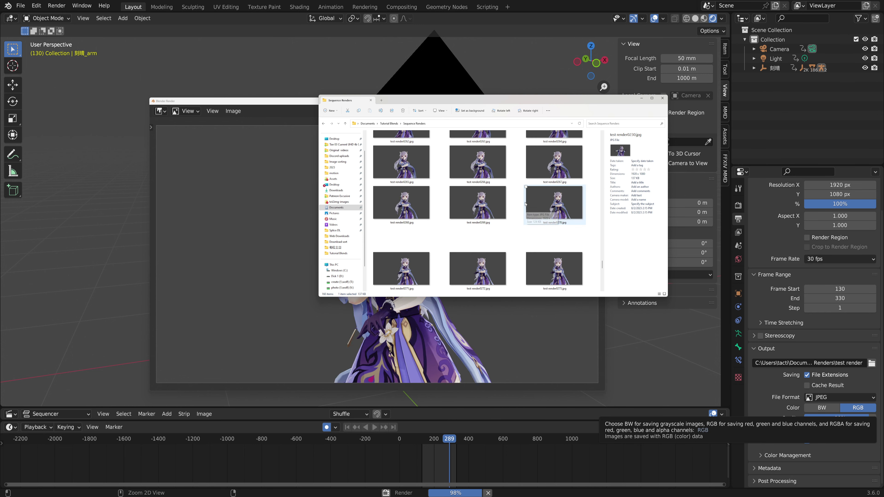
{"action": "scroll", "coordinate": [523, 202], "scroll_direction": "down", "scroll_amount": 4}
{"action": "scroll", "coordinate": [526, 211], "scroll_direction": "down", "scroll_amount": 1}
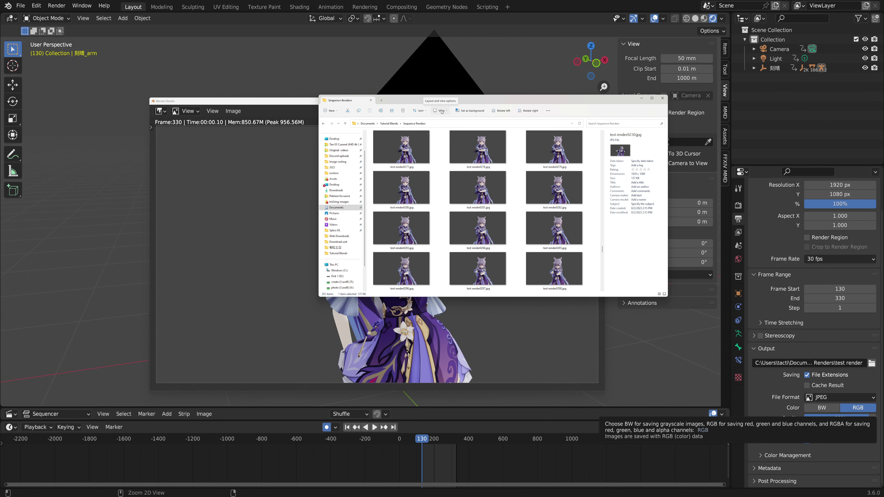
{"action": "left_click", "coordinate": [441, 111]}
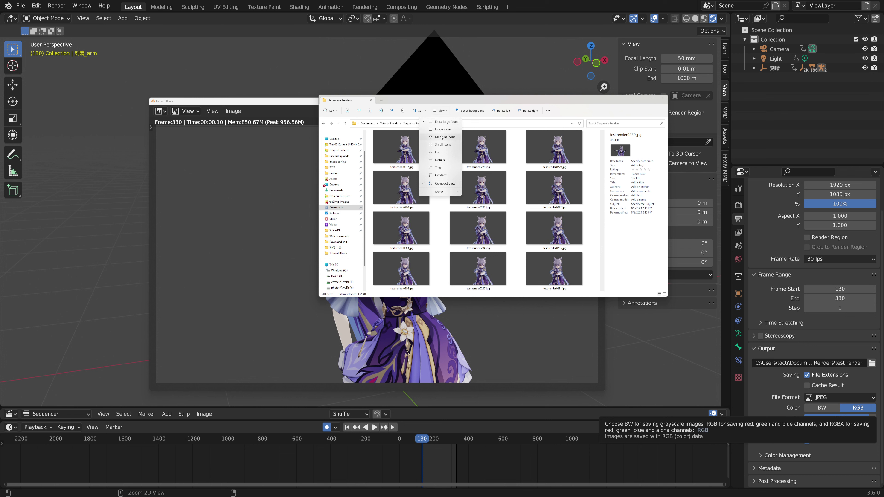
{"action": "left_click", "coordinate": [442, 139]}
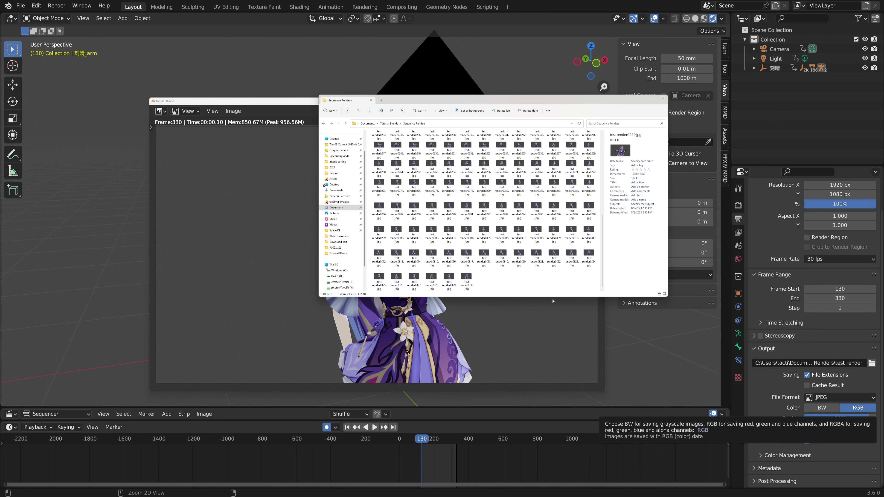
Step: Switch back to Blender and set the timeline's end frame to 430
{"action": "left_click", "coordinate": [706, 426]}
{"action": "left_click", "coordinate": [694, 428]}
{"action": "key", "text": "BackSpace"}
{"action": "type", "text": "430"}
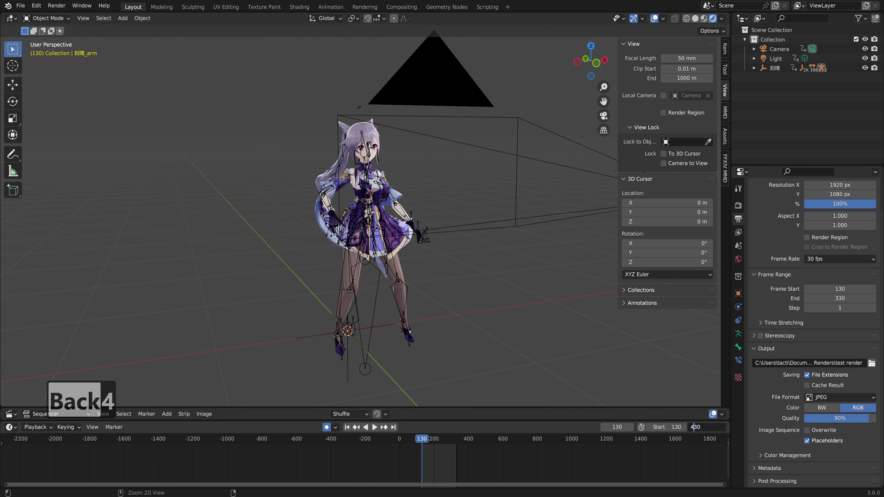
{"action": "key", "text": "Return"}
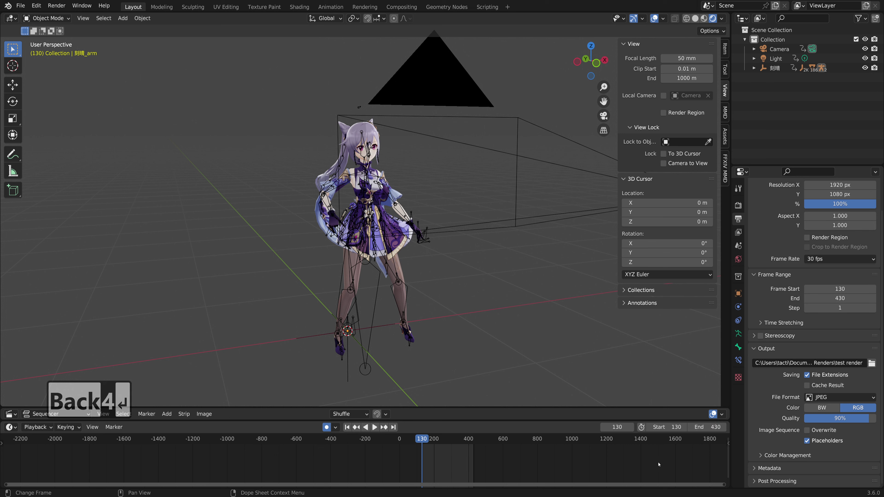
Step: Bring up the Sequence Renders folder again, move it out of the way, and render the animation up to frame 430
{"action": "mouse_move", "coordinate": [437, 496]}
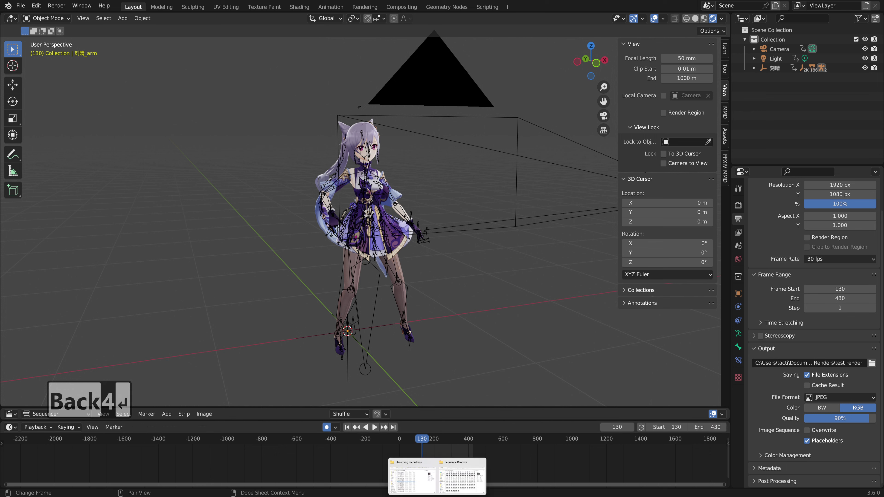
{"action": "left_click", "coordinate": [463, 478]}
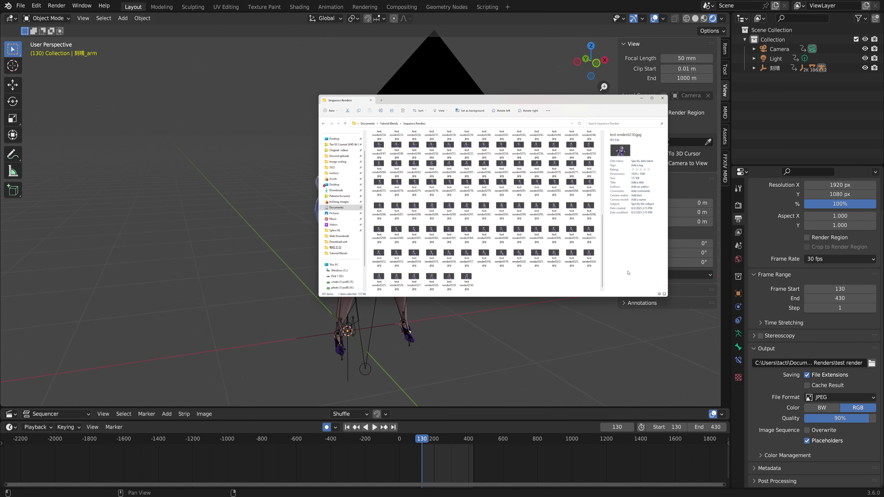
{"action": "left_click_drag", "start_coordinate": [615, 101], "coordinate": [883, 26]}
{"action": "left_click", "coordinate": [764, 388]}
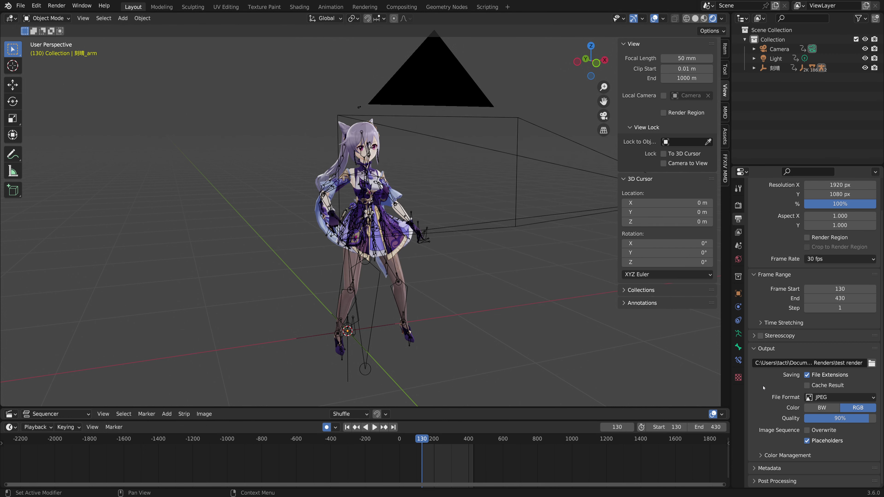
{"action": "key", "text": "ctrl+F12"}
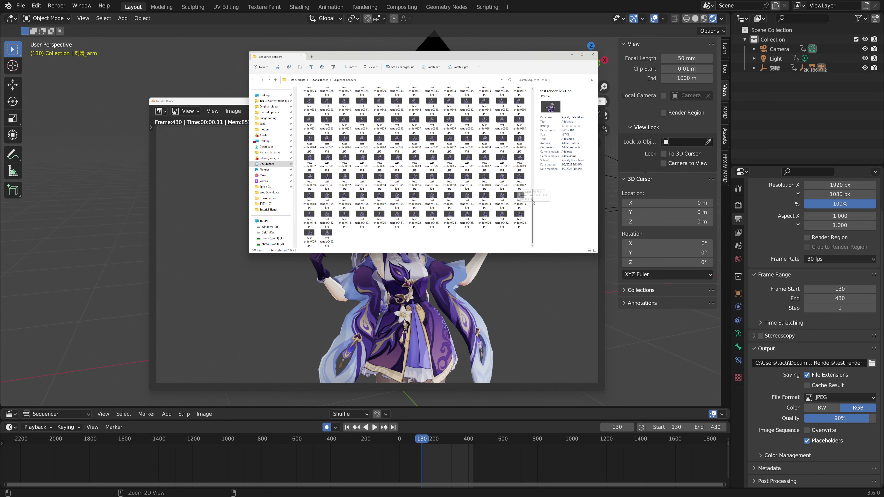
Step: Look through the rendered frames in the Sequence Renders folder from the first image to the last
{"action": "scroll", "coordinate": [524, 124], "scroll_direction": "up", "scroll_amount": 6}
{"action": "scroll", "coordinate": [524, 125], "scroll_direction": "up", "scroll_amount": 2}
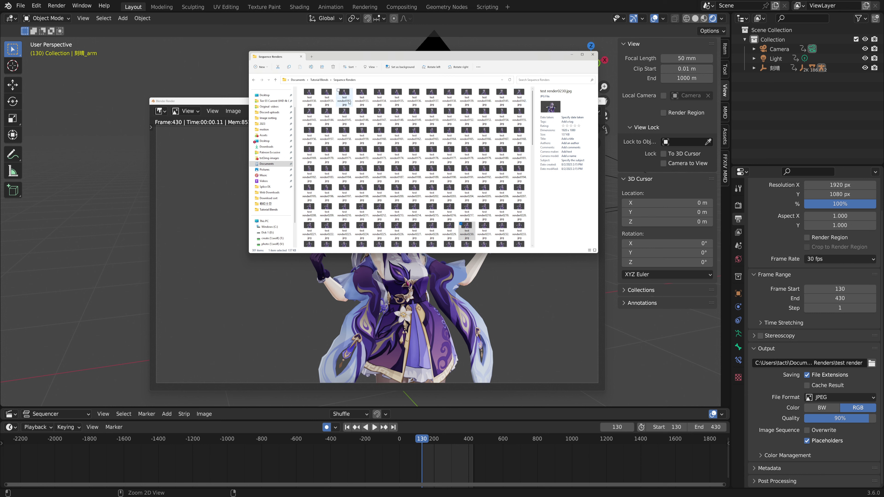
{"action": "scroll", "coordinate": [458, 188], "scroll_direction": "down", "scroll_amount": 3}
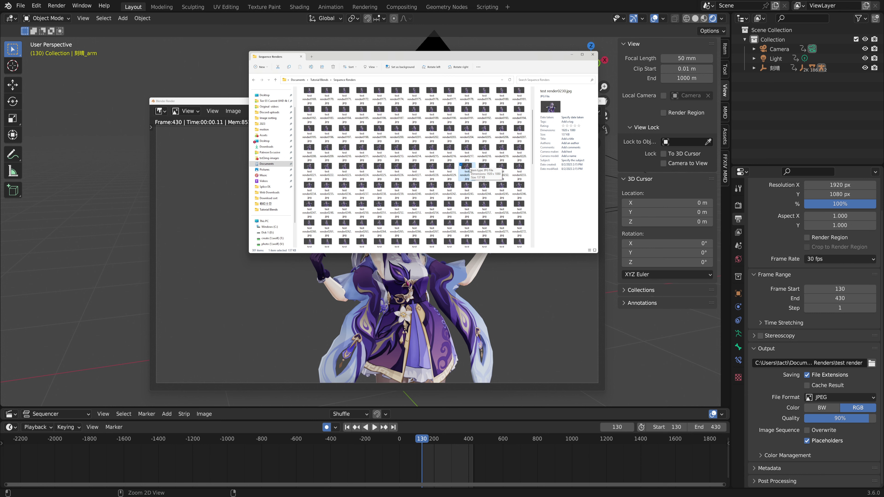
{"action": "scroll", "coordinate": [466, 170], "scroll_direction": "down", "scroll_amount": 8}
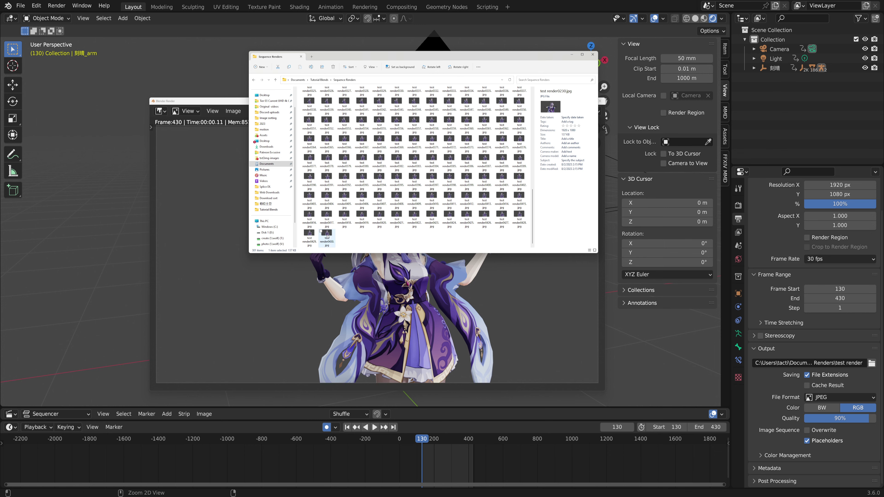
Step: View the last rendered frame, then delete the final two images, frames 0429 and 0430, from the folder
{"action": "left_click", "coordinate": [309, 237]}
{"action": "left_click", "coordinate": [331, 238]}
{"action": "double_click", "coordinate": [331, 238]}
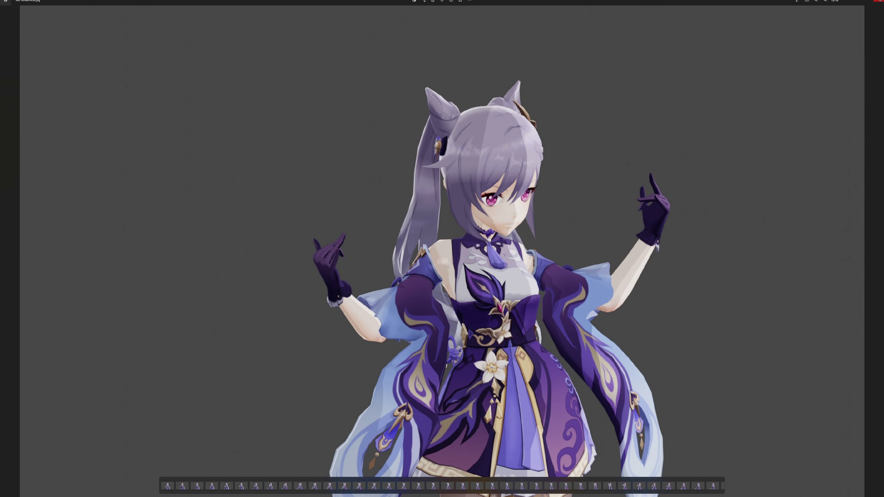
{"action": "left_click", "coordinate": [878, 2]}
{"action": "left_click_drag", "start_coordinate": [348, 239], "coordinate": [306, 233]}
{"action": "key", "text": "Delete"}
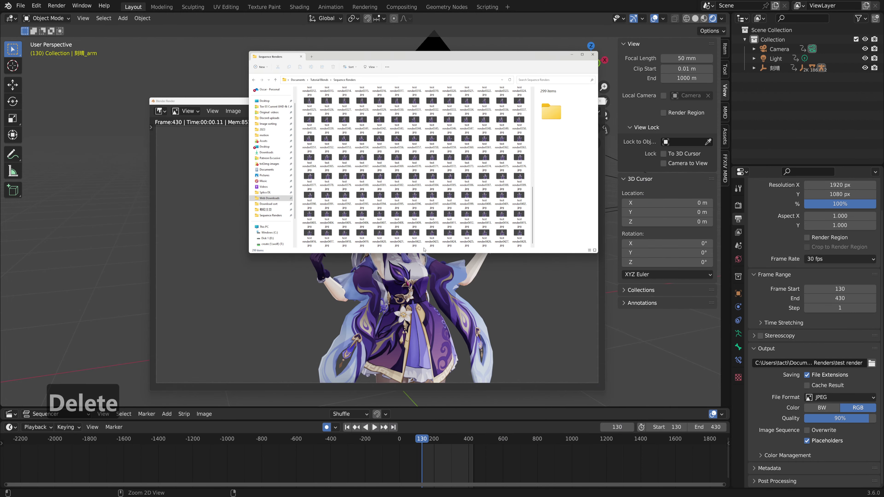
Step: View the last remaining frame, test render0428.jpg, close it and return to Blender
{"action": "double_click", "coordinate": [518, 236]}
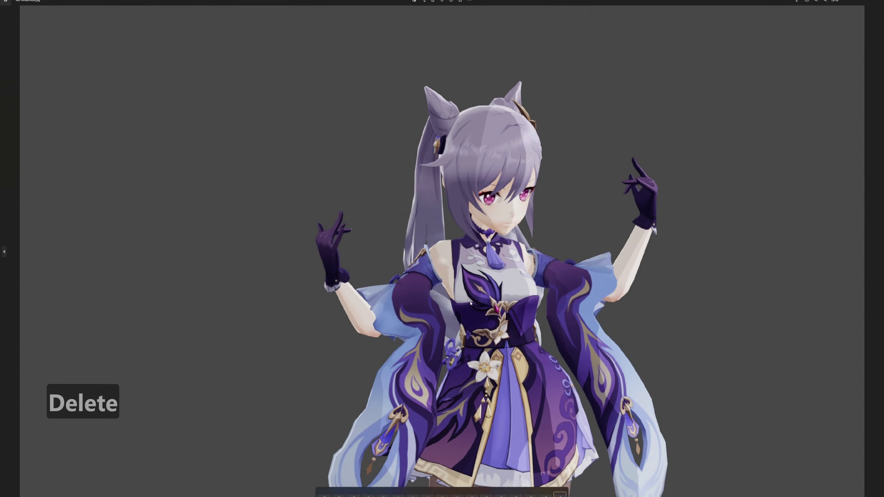
{"action": "left_click", "coordinate": [878, 3]}
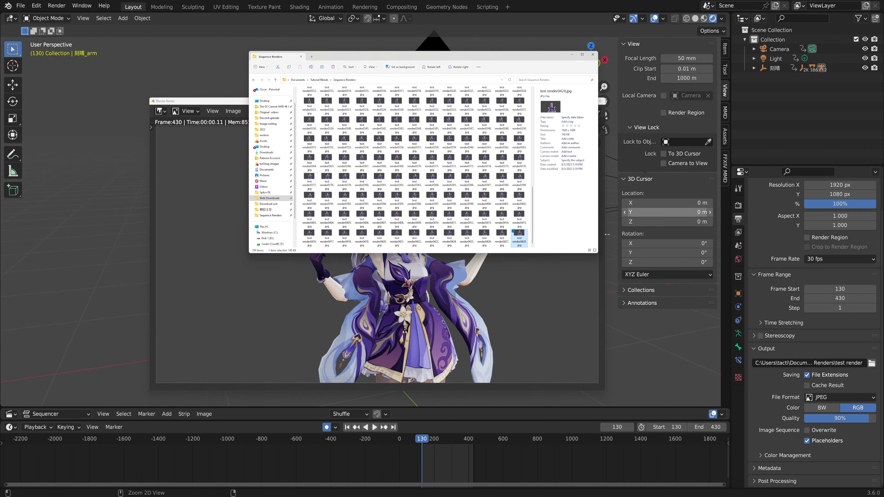
{"action": "left_click", "coordinate": [759, 389]}
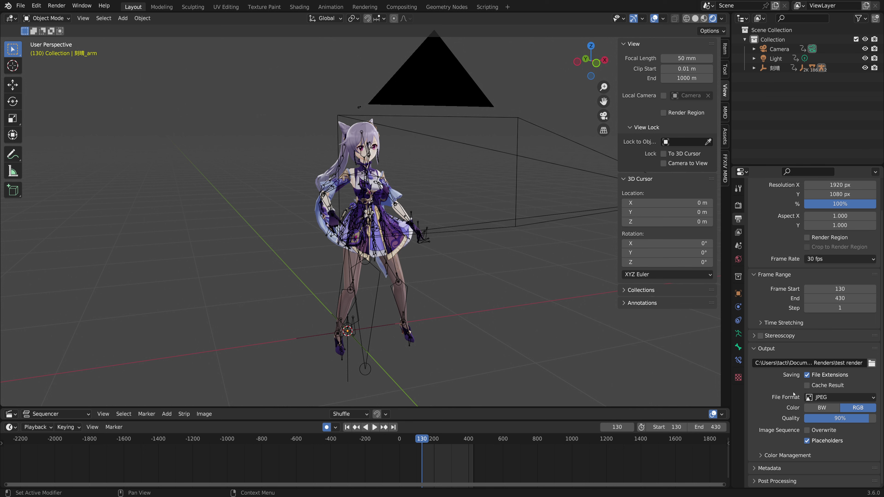
Step: Bring up the Sequence Renders folder, open the first rendered frame, step forward through the following frames and close the viewer
{"action": "mouse_move", "coordinate": [558, 496]}
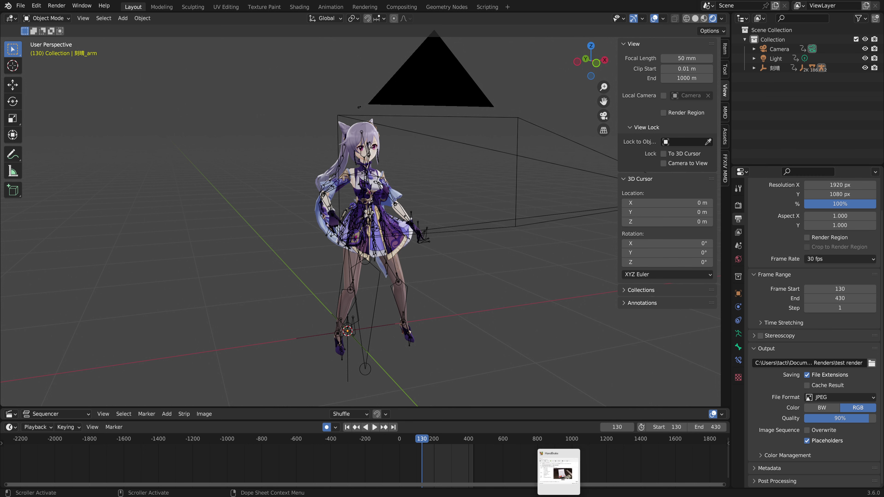
{"action": "left_click", "coordinate": [437, 477]}
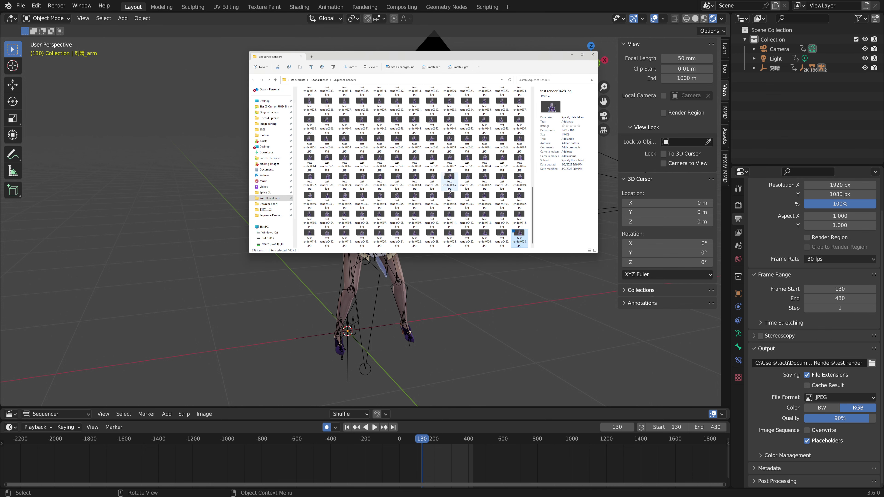
{"action": "scroll", "coordinate": [449, 190], "scroll_direction": "up", "scroll_amount": 3}
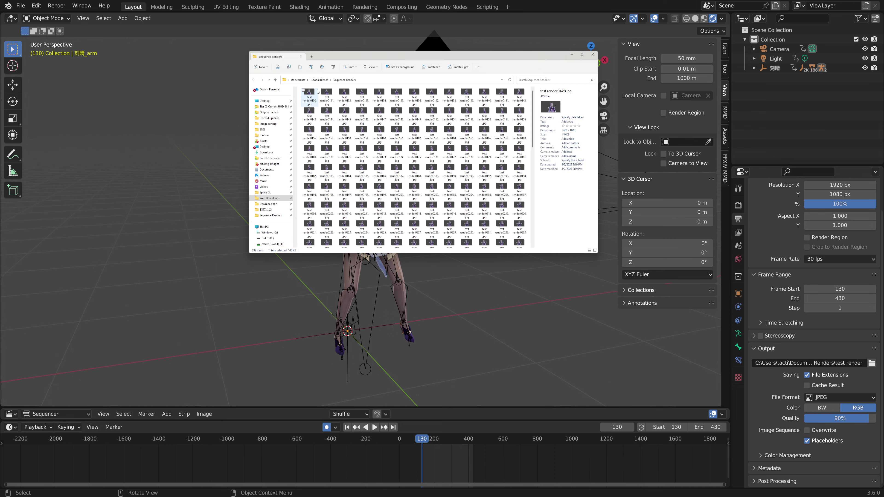
{"action": "double_click", "coordinate": [310, 93]}
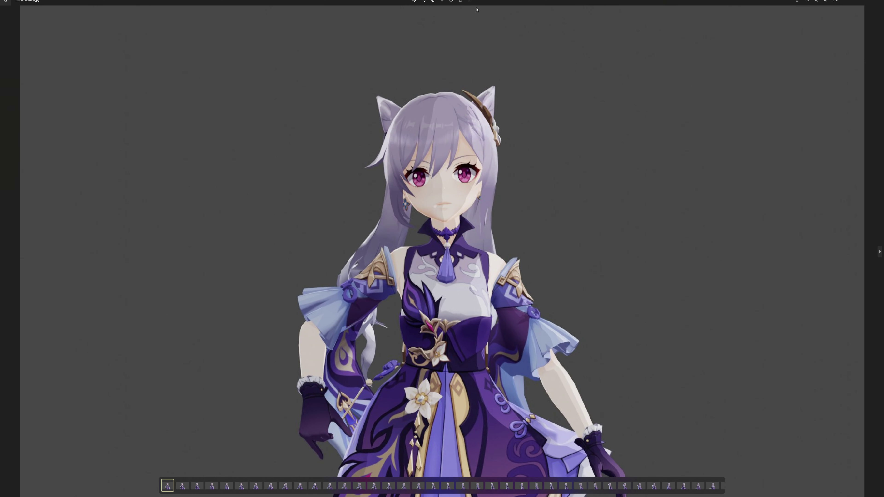
{"action": "key", "text": "Right"}
{"action": "key", "text": "Right"}
{"action": "key", "text": "Right"}
{"action": "key", "text": "Right"}
{"action": "key", "text": "Right"}
{"action": "key", "text": "Right"}
{"action": "key", "text": "Right"}
{"action": "key", "text": "Right"}
{"action": "key", "text": "Right"}
{"action": "key", "text": "Right"}
{"action": "key", "text": "Right"}
{"action": "key", "text": "Right"}
{"action": "key", "text": "Right"}
{"action": "key", "text": "Right"}
{"action": "key", "text": "Right"}
{"action": "key", "text": "Right"}
{"action": "key", "text": "Right"}
{"action": "key", "text": "Right"}
{"action": "key", "text": "Right"}
{"action": "key", "text": "Right"}
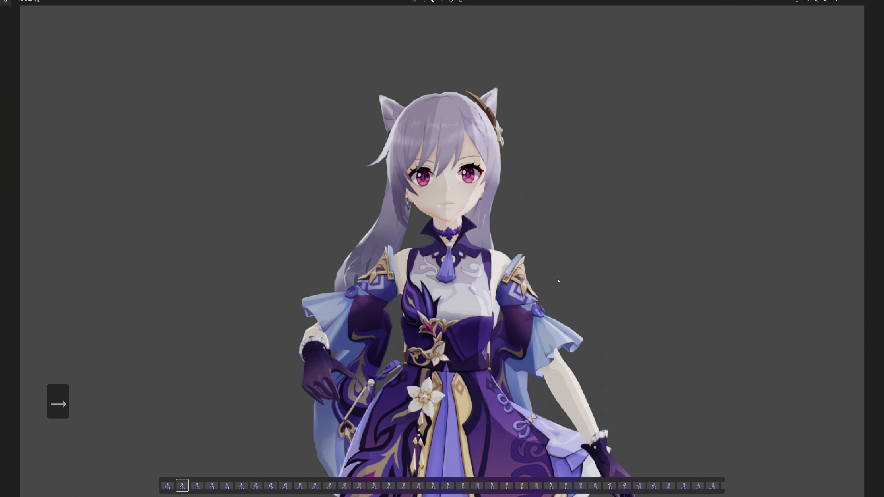
{"action": "key", "text": "Right"}
{"action": "key", "text": "Right"}
{"action": "key", "text": "Right"}
{"action": "key", "text": "Right"}
{"action": "key", "text": "Right"}
{"action": "key", "text": "Right"}
{"action": "key", "text": "Right"}
{"action": "key", "text": "Right"}
{"action": "key", "text": "Right"}
{"action": "key", "text": "Right"}
{"action": "key", "text": "Right"}
{"action": "key", "text": "Right"}
{"action": "key", "text": "Right"}
{"action": "key", "text": "Right"}
{"action": "key", "text": "Right"}
{"action": "key", "text": "Right"}
{"action": "key", "text": "Right"}
{"action": "key", "text": "Right"}
{"action": "key", "text": "Right"}
{"action": "key", "text": "Right"}
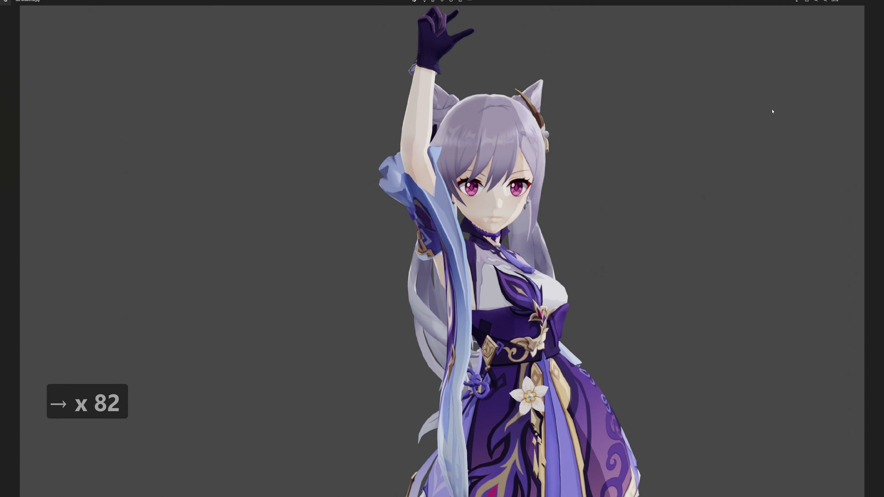
{"action": "left_click", "coordinate": [881, 1]}
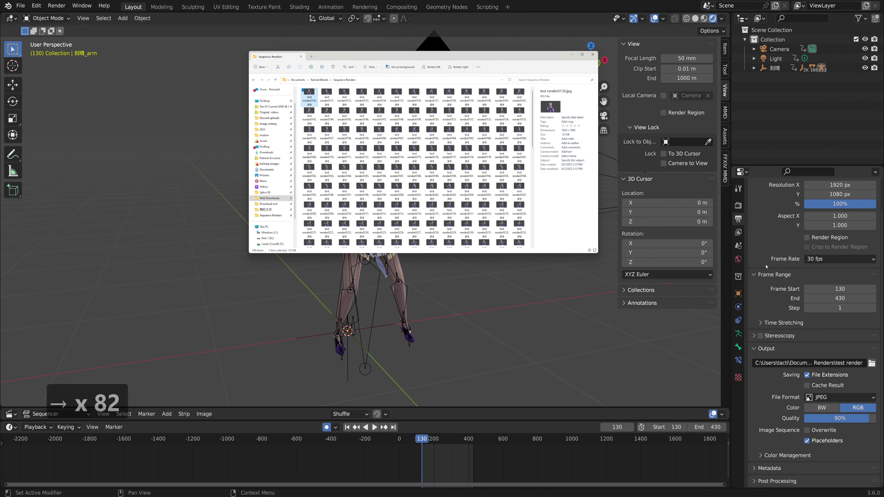
Step: Enable a transparent film background in the render settings and render the animation with Overwrite still off
{"action": "left_click", "coordinate": [739, 206]}
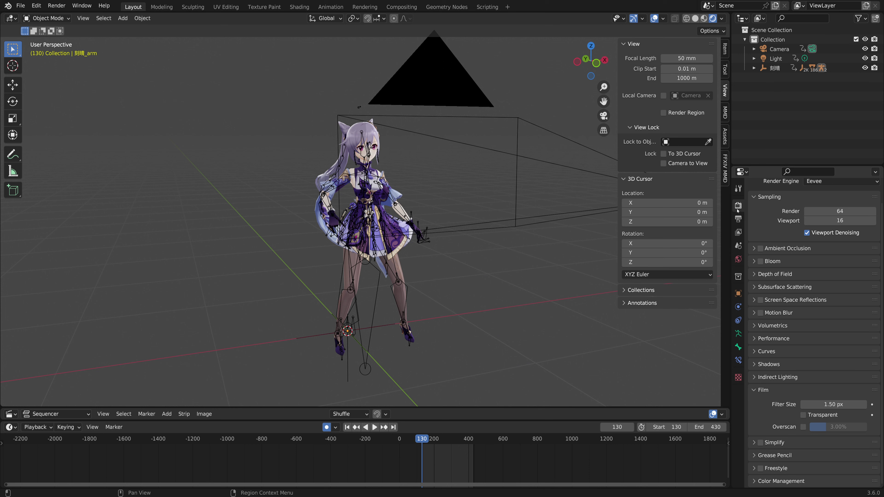
{"action": "left_click", "coordinate": [804, 415]}
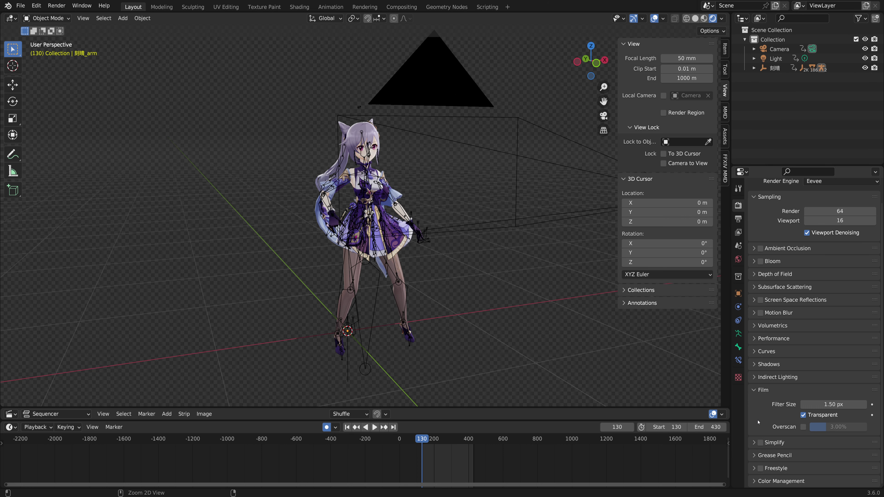
{"action": "key", "text": "ctrl+F12"}
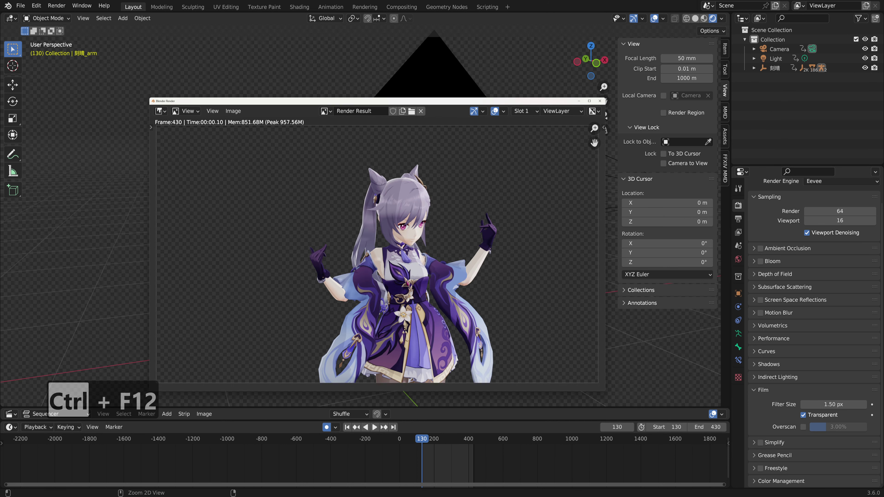
Step: Open the last rendered frame in the Sequence Renders folder, compare its background with the preceding frames, and look over the other thumbnails
{"action": "left_click", "coordinate": [438, 478]}
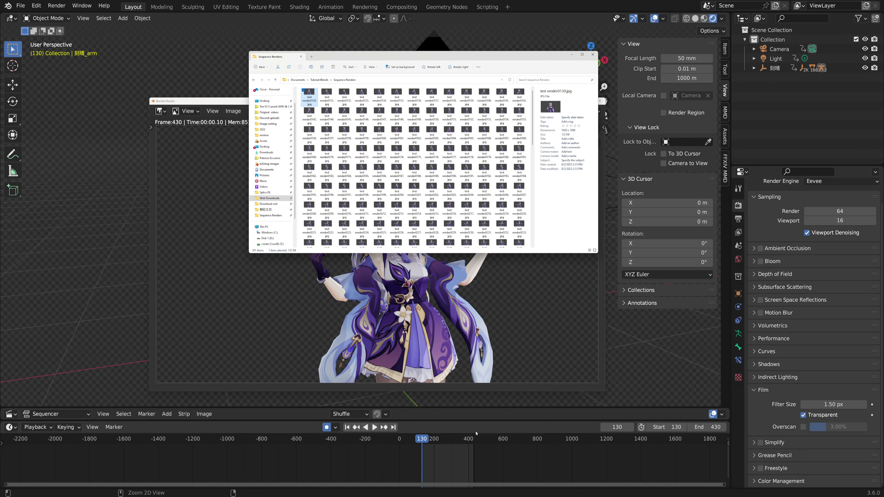
{"action": "scroll", "coordinate": [491, 192], "scroll_direction": "down", "scroll_amount": 5}
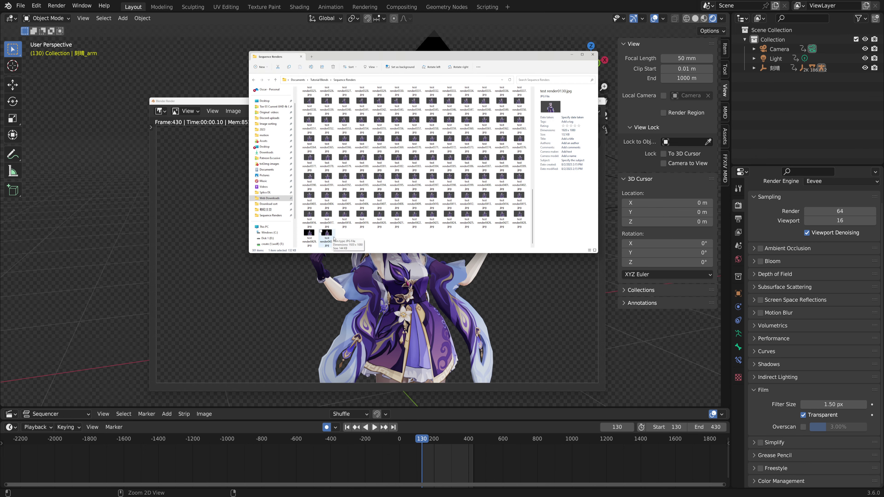
{"action": "double_click", "coordinate": [327, 234]}
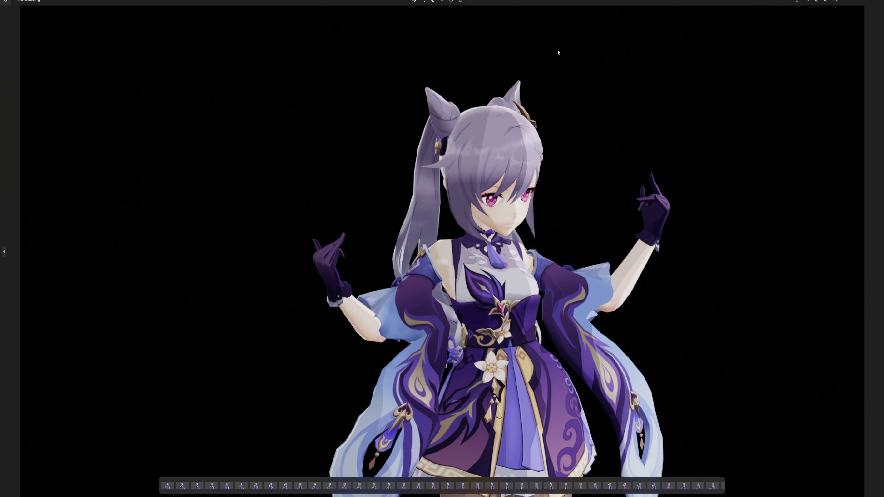
{"action": "key", "text": "Left"}
{"action": "key", "text": "Left"}
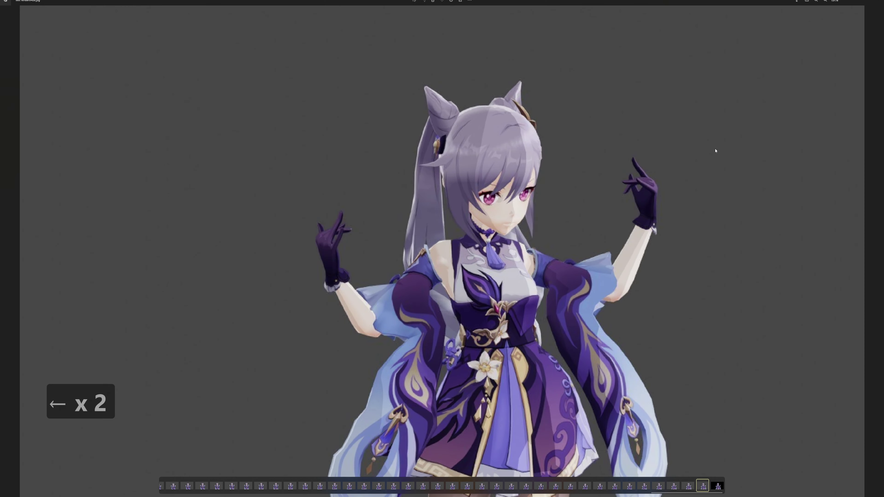
{"action": "key", "text": "Right"}
{"action": "key", "text": "Left"}
{"action": "key", "text": "Right"}
{"action": "left_click", "coordinate": [880, 1]}
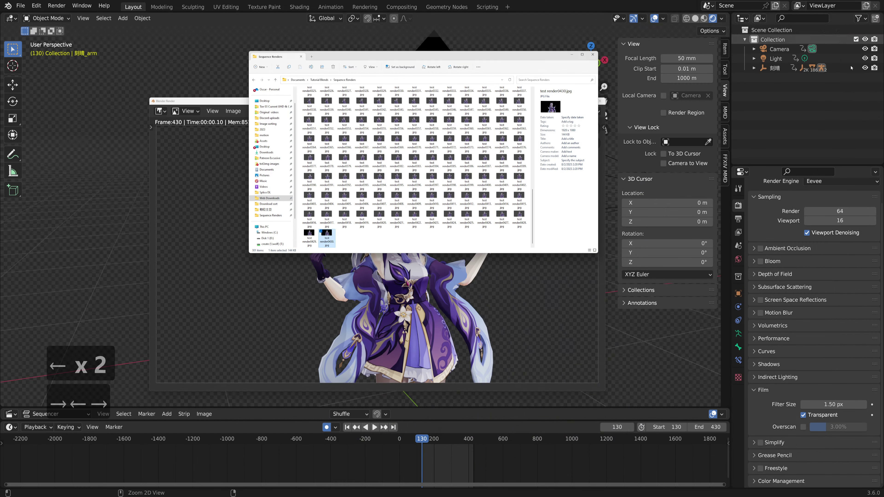
{"action": "scroll", "coordinate": [414, 181], "scroll_direction": "up", "scroll_amount": 1}
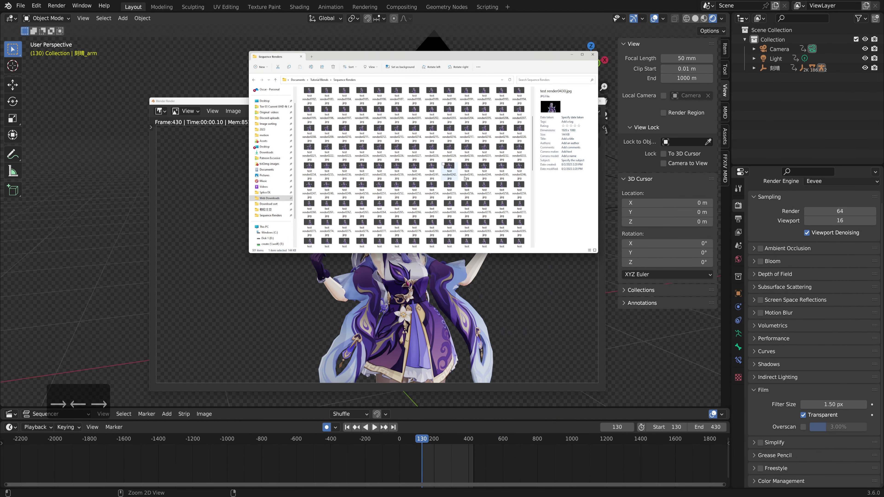
{"action": "scroll", "coordinate": [381, 240], "scroll_direction": "down", "scroll_amount": 3}
{"action": "scroll", "coordinate": [380, 240], "scroll_direction": "down", "scroll_amount": 3}
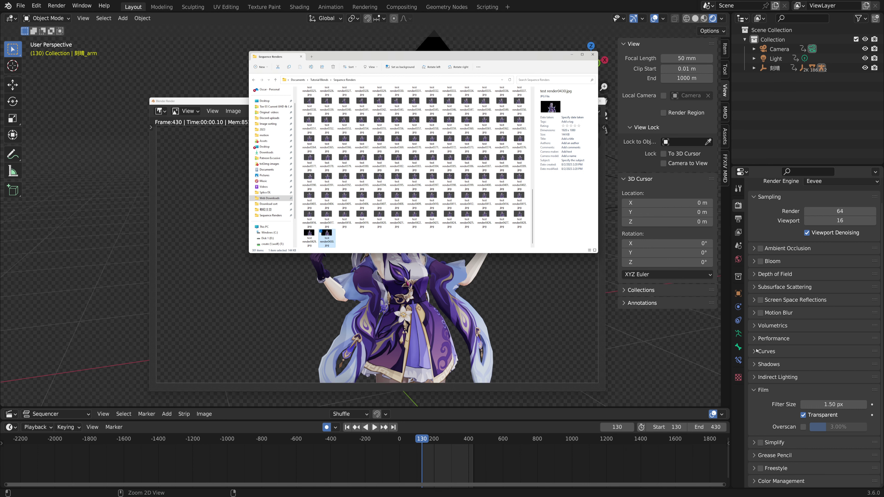
Step: Turn on Overwrite for the image sequence in the output settings and render the animation again
{"action": "left_click", "coordinate": [738, 220]}
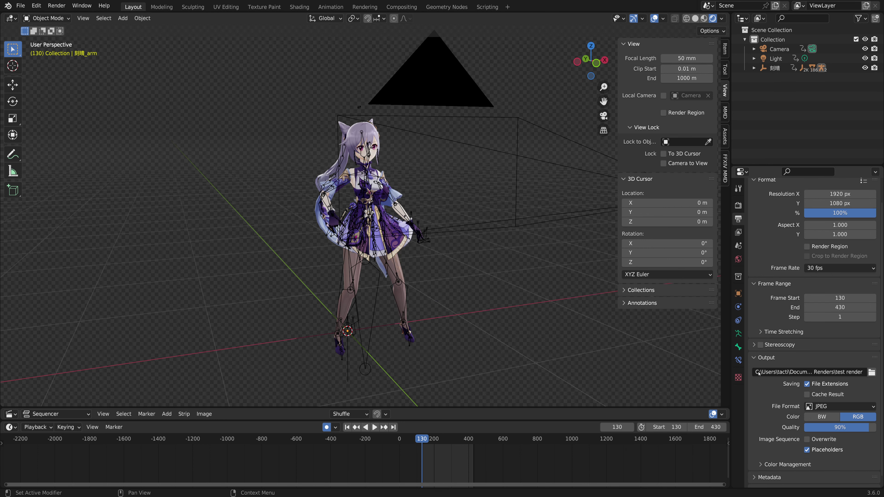
{"action": "scroll", "coordinate": [811, 401], "scroll_direction": "down", "scroll_amount": 1}
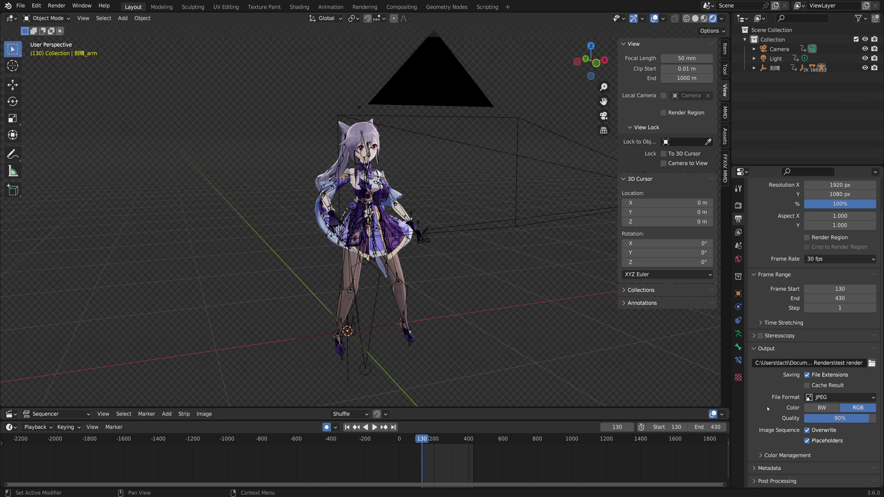
{"action": "key", "text": "ctrl+F12"}
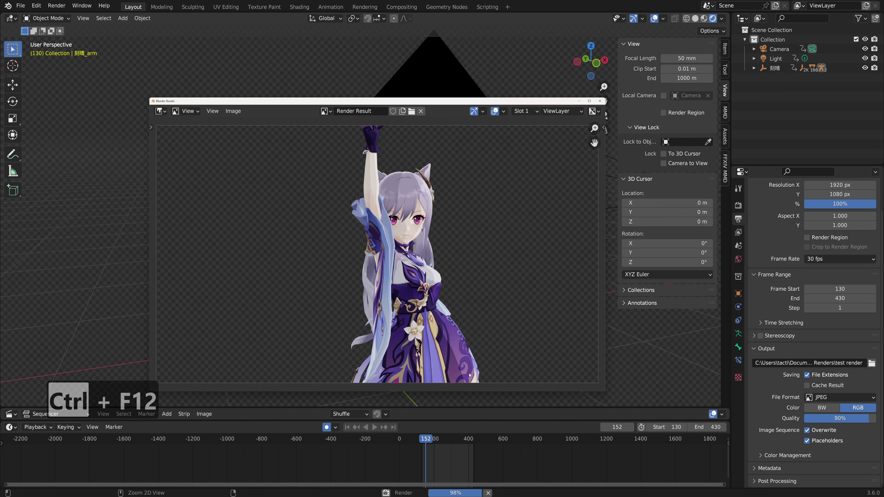
Step: Check the Sequence Renders thumbnails from first to last while rendering runs, and move the folder window clear of the render preview
{"action": "mouse_move", "coordinate": [437, 495]}
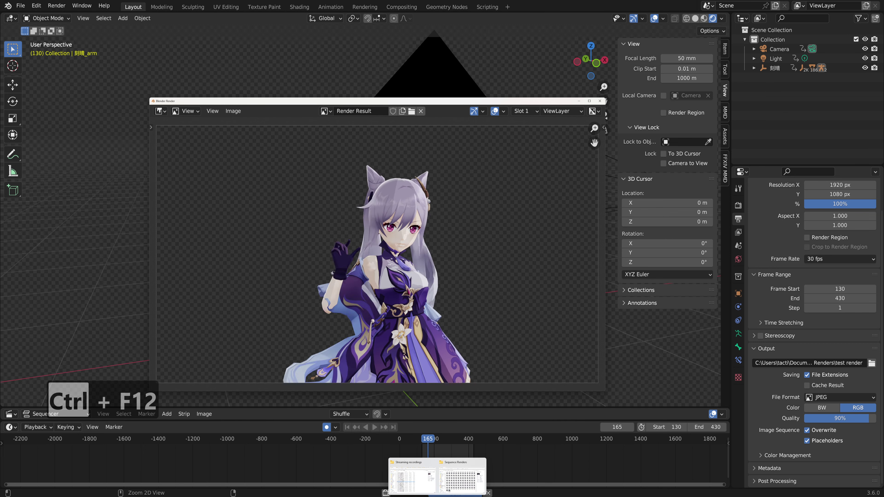
{"action": "left_click", "coordinate": [453, 479]}
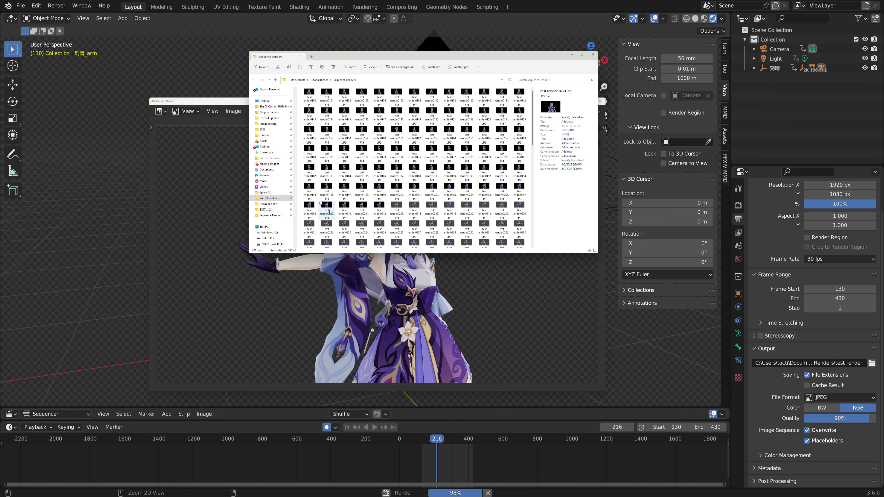
{"action": "scroll", "coordinate": [329, 212], "scroll_direction": "down", "scroll_amount": 2}
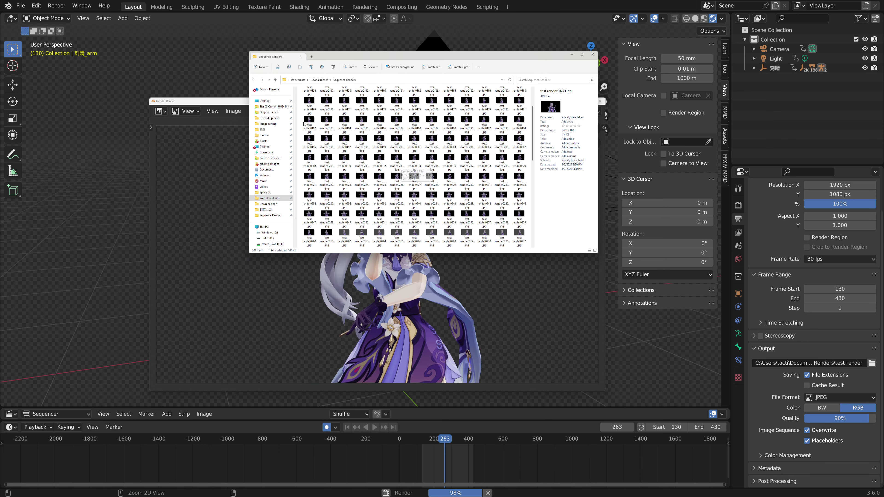
{"action": "scroll", "coordinate": [348, 104], "scroll_direction": "down", "scroll_amount": 13}
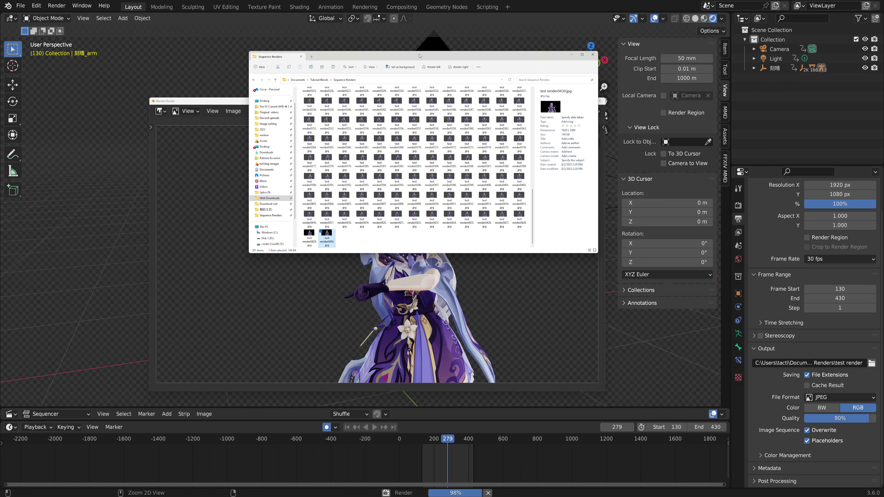
{"action": "left_click_drag", "start_coordinate": [420, 56], "coordinate": [652, 64]}
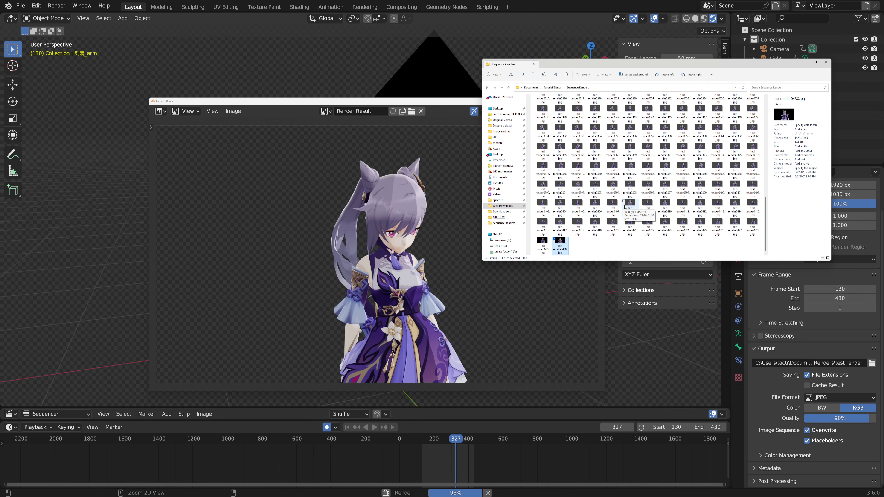
Step: Step through the re-rendered frames starting from the first image, then close the viewer, put the folder aside and return to Blender
{"action": "scroll", "coordinate": [625, 207], "scroll_direction": "up", "scroll_amount": 10}
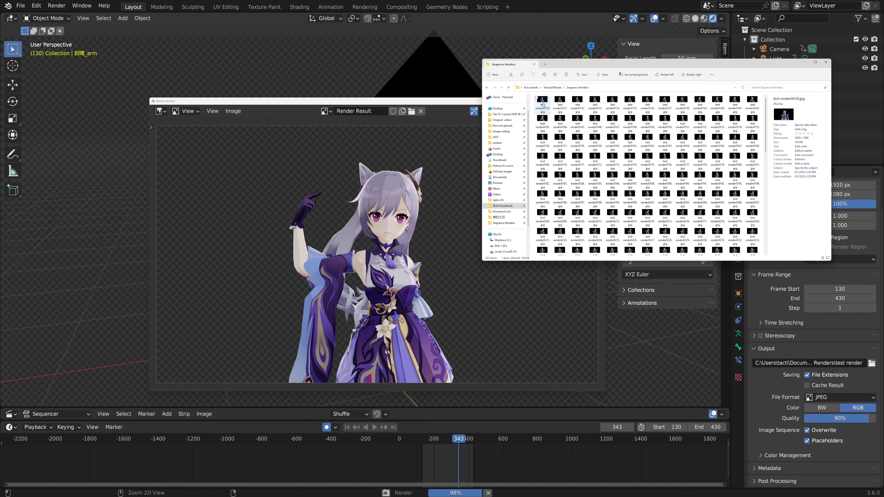
{"action": "double_click", "coordinate": [543, 102]}
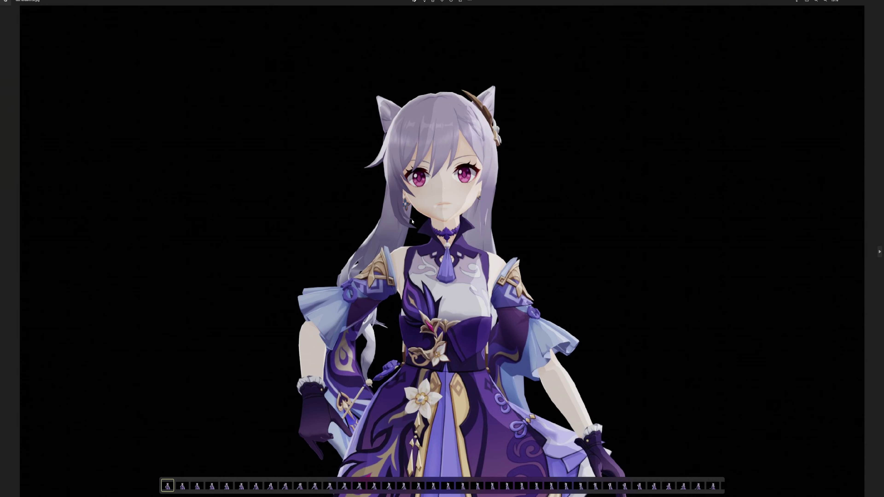
{"action": "key", "text": "Right"}
{"action": "key", "text": "Right"}
{"action": "key", "text": "Right"}
{"action": "key", "text": "Right"}
{"action": "key", "text": "Right"}
{"action": "key", "text": "Right"}
{"action": "key", "text": "Right"}
{"action": "key", "text": "Right"}
{"action": "key", "text": "Right"}
{"action": "key", "text": "Right"}
{"action": "key", "text": "Right"}
{"action": "key", "text": "Right"}
{"action": "key", "text": "Right"}
{"action": "key", "text": "Right"}
{"action": "key", "text": "Right"}
{"action": "key", "text": "Right"}
{"action": "key", "text": "Right"}
{"action": "key", "text": "Right"}
{"action": "key", "text": "Right"}
{"action": "key", "text": "Right"}
{"action": "key", "text": "Right"}
{"action": "key", "text": "Right"}
{"action": "key", "text": "Right"}
{"action": "key", "text": "Right"}
{"action": "key", "text": "Right"}
{"action": "key", "text": "Right"}
{"action": "key", "text": "Right"}
{"action": "key", "text": "Right"}
{"action": "key", "text": "Right"}
{"action": "key", "text": "Right"}
{"action": "key", "text": "Right"}
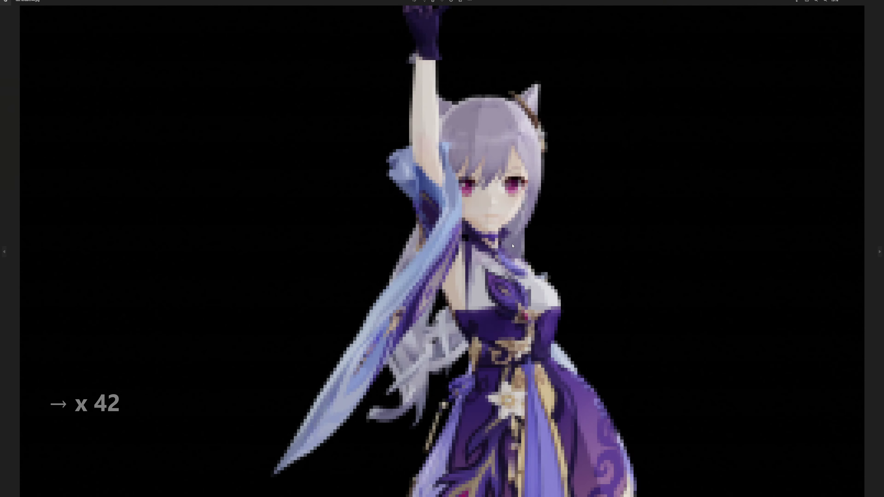
{"action": "key", "text": "Right"}
{"action": "key", "text": "Right"}
{"action": "key", "text": "Right"}
{"action": "key", "text": "Right"}
{"action": "key", "text": "Right"}
{"action": "key", "text": "Right"}
{"action": "key", "text": "Right"}
{"action": "key", "text": "Right"}
{"action": "key", "text": "Right"}
{"action": "key", "text": "Right"}
{"action": "key", "text": "Right"}
{"action": "key", "text": "Right"}
{"action": "key", "text": "Right"}
{"action": "key", "text": "Right"}
{"action": "key", "text": "Right"}
{"action": "key", "text": "Right"}
{"action": "key", "text": "Right"}
{"action": "key", "text": "Right"}
{"action": "key", "text": "Right"}
{"action": "key", "text": "Right"}
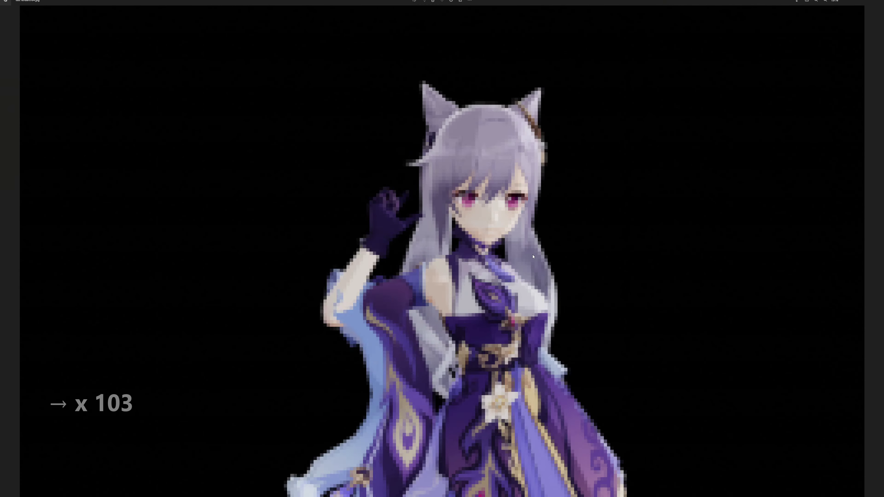
{"action": "key", "text": "Right"}
{"action": "key", "text": "Right"}
{"action": "key", "text": "Right"}
{"action": "key", "text": "Right"}
{"action": "key", "text": "Right"}
{"action": "key", "text": "Right"}
{"action": "key", "text": "Right"}
{"action": "key", "text": "Right"}
{"action": "key", "text": "Right"}
{"action": "key", "text": "Right"}
{"action": "key", "text": "Right"}
{"action": "key", "text": "Right"}
{"action": "key", "text": "Right"}
{"action": "key", "text": "Right"}
{"action": "key", "text": "Right"}
{"action": "key", "text": "Right"}
{"action": "key", "text": "Right"}
{"action": "key", "text": "Right"}
{"action": "key", "text": "Right"}
{"action": "key", "text": "Right"}
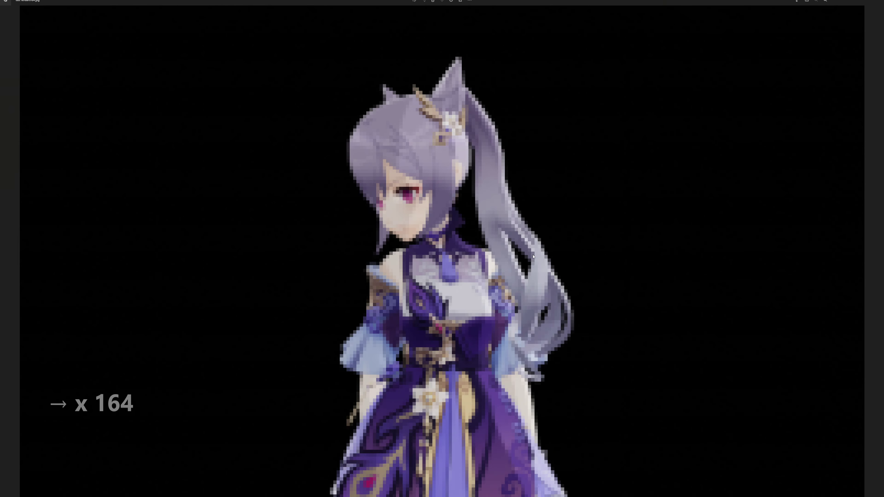
{"action": "key", "text": "Right"}
{"action": "key", "text": "Right"}
{"action": "key", "text": "Right"}
{"action": "key", "text": "Right"}
{"action": "key", "text": "Right"}
{"action": "key", "text": "Right"}
{"action": "key", "text": "Right"}
{"action": "key", "text": "Right"}
{"action": "key", "text": "Right"}
{"action": "key", "text": "Right"}
{"action": "key", "text": "Right"}
{"action": "key", "text": "Right"}
{"action": "key", "text": "Right"}
{"action": "key", "text": "Right"}
{"action": "key", "text": "Right"}
{"action": "key", "text": "Right"}
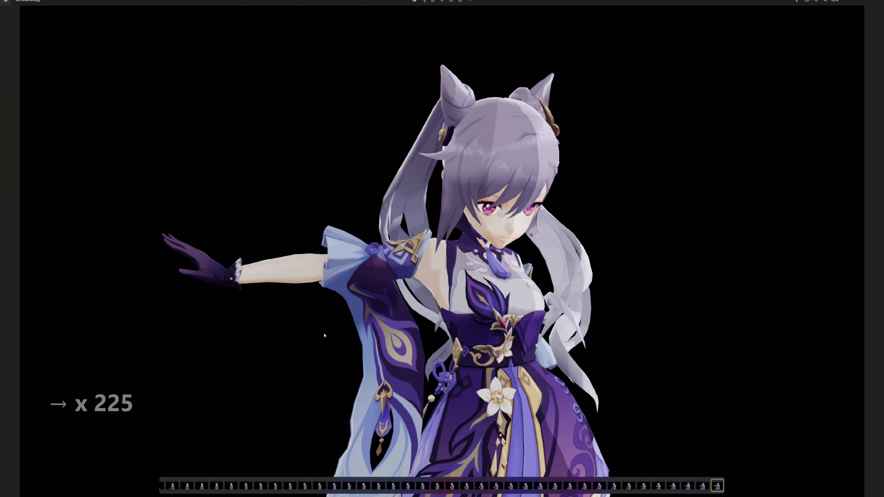
{"action": "left_click", "coordinate": [873, 1]}
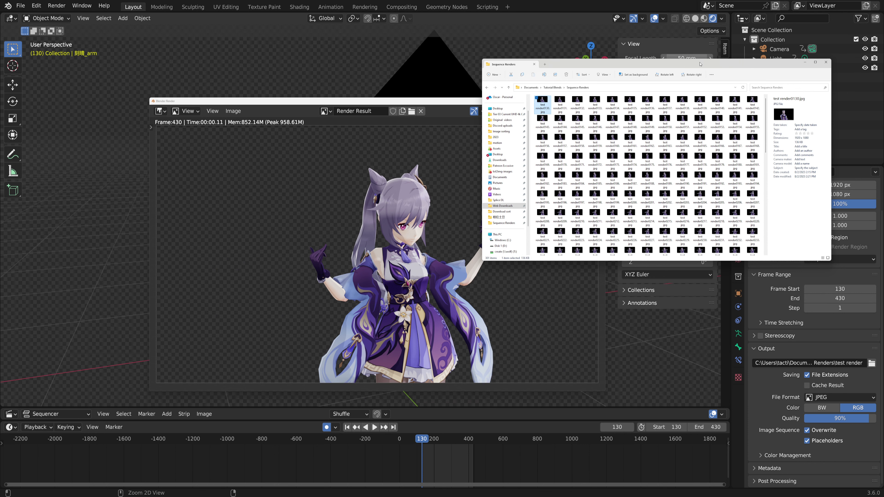
{"action": "left_click_drag", "start_coordinate": [699, 64], "coordinate": [883, 121]}
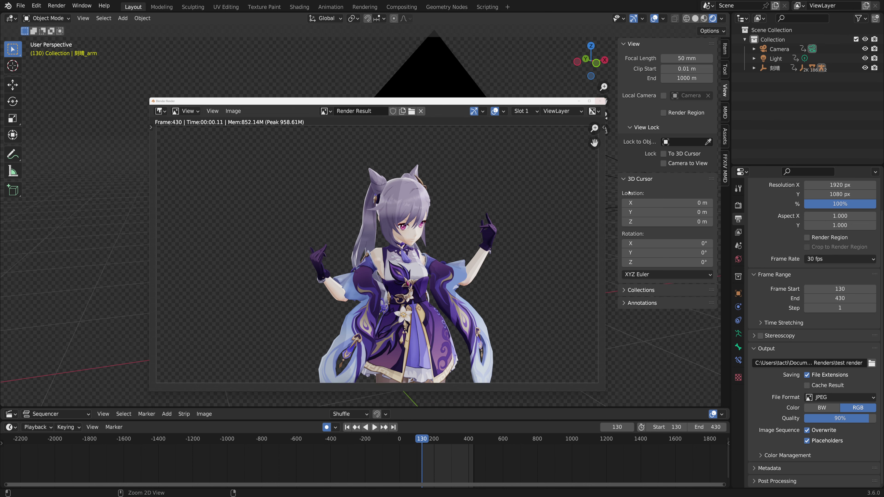
{"action": "left_click", "coordinate": [756, 396]}
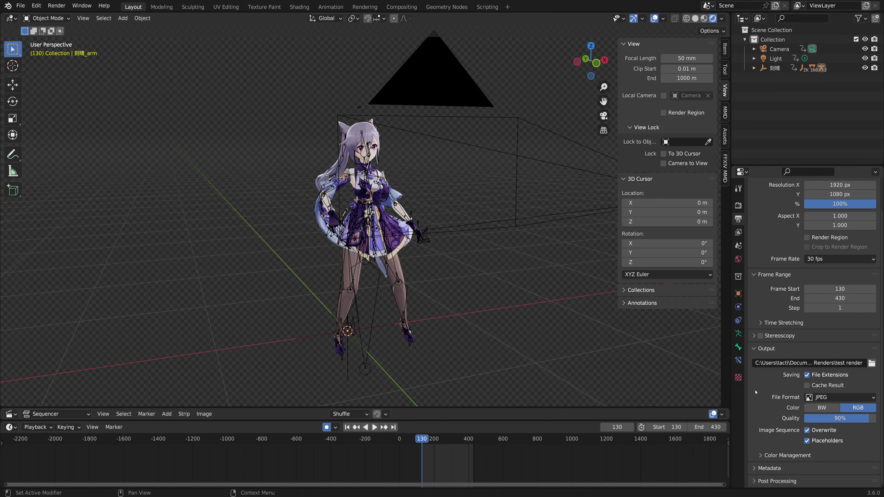